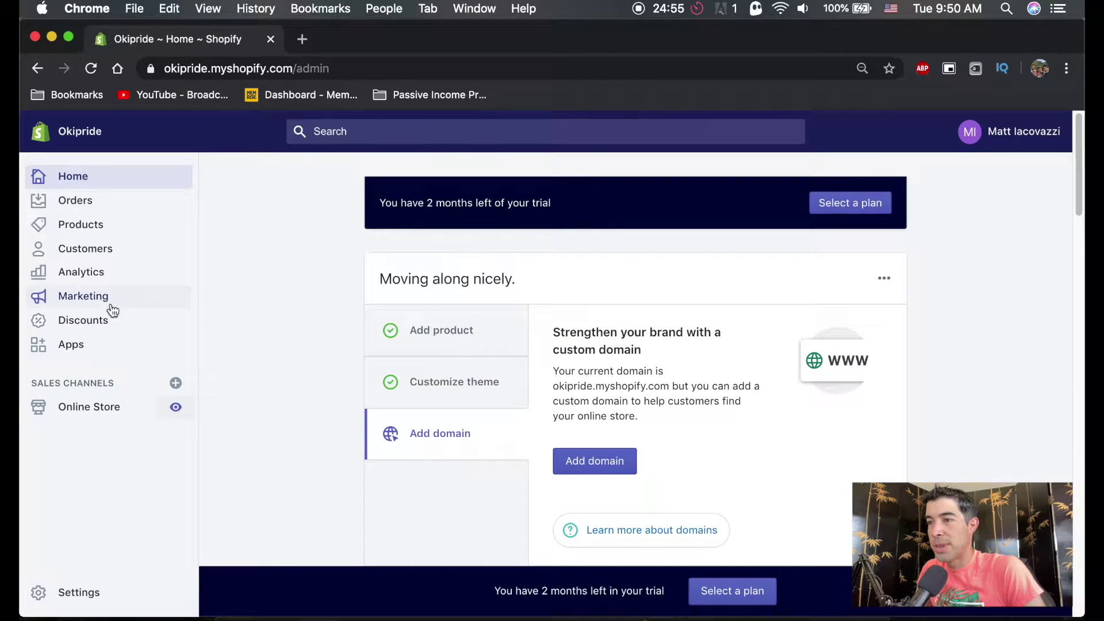
# Step: Search the Shopify App Store for 'size chart' apps
pyautogui.click(90, 347)
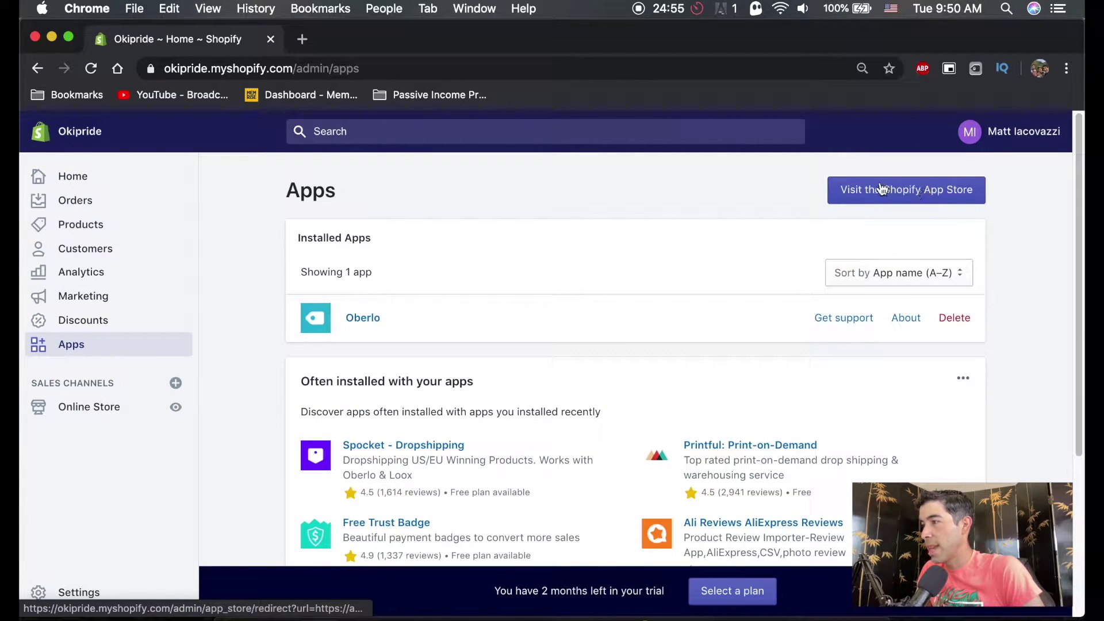
pyautogui.click(919, 196)
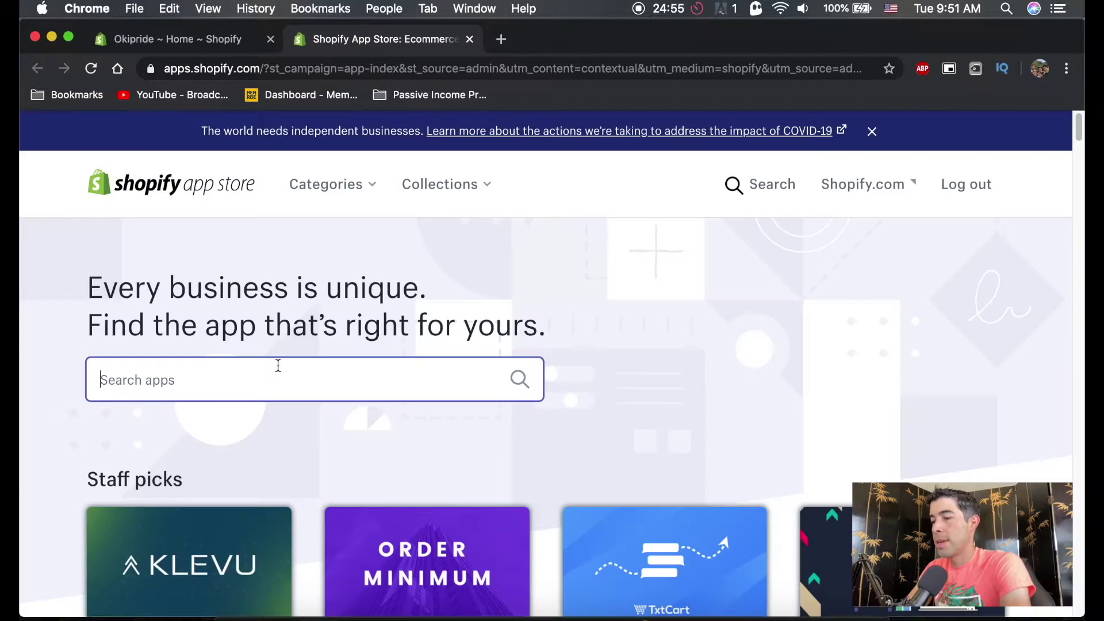
pyautogui.click(276, 365)
pyautogui.write('size char')
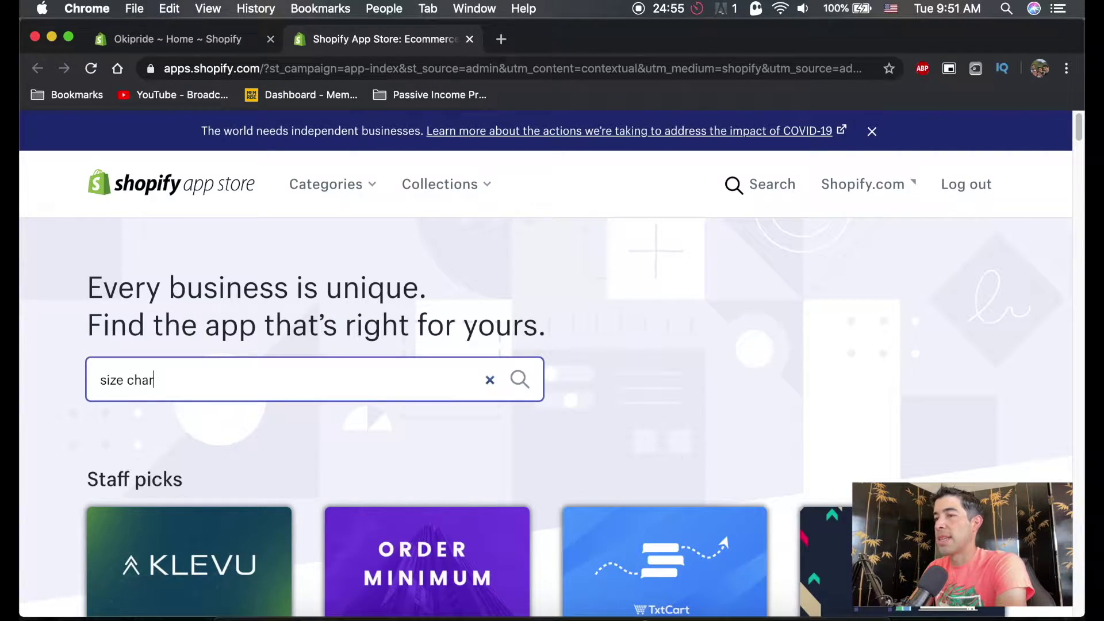
pyautogui.write('t')
pyautogui.press('Return')
pyautogui.scroll(-5, 554, 353)
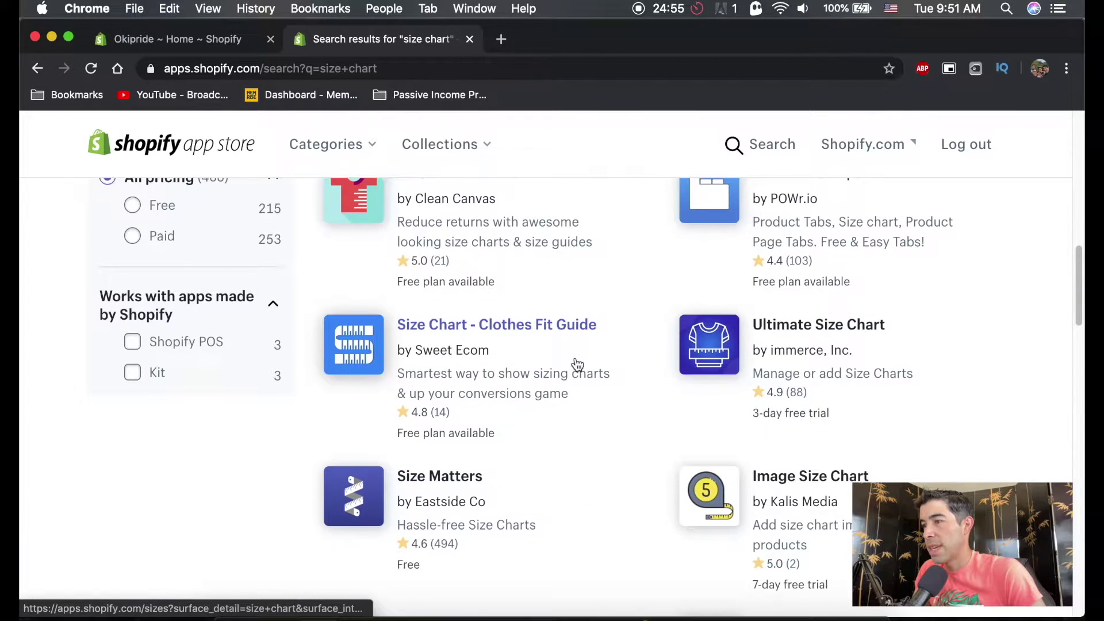
pyautogui.scroll(-3, 576, 364)
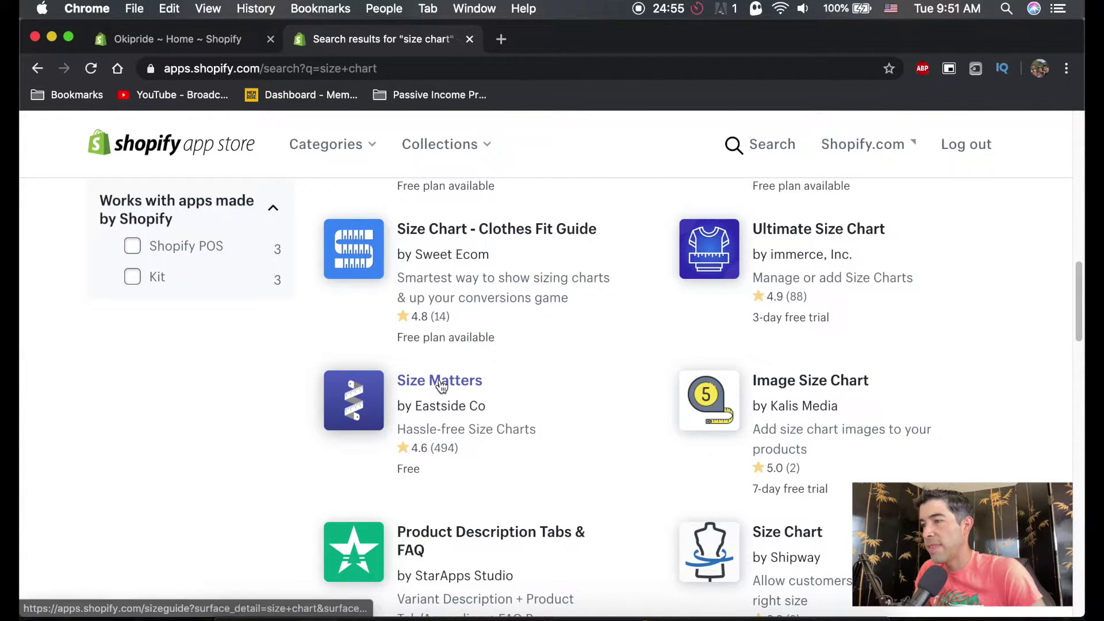
# Step: Open the Size Matters listing, add the app and approve its installation
pyautogui.click(441, 381)
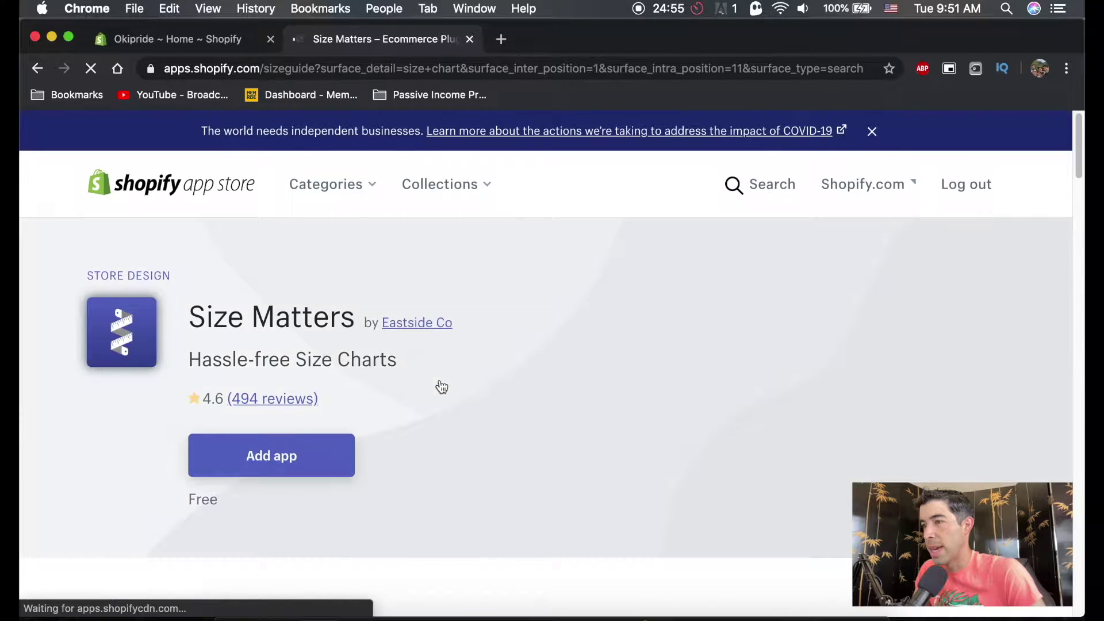
pyautogui.scroll(-10, 519, 353)
pyautogui.scroll(5, 443, 397)
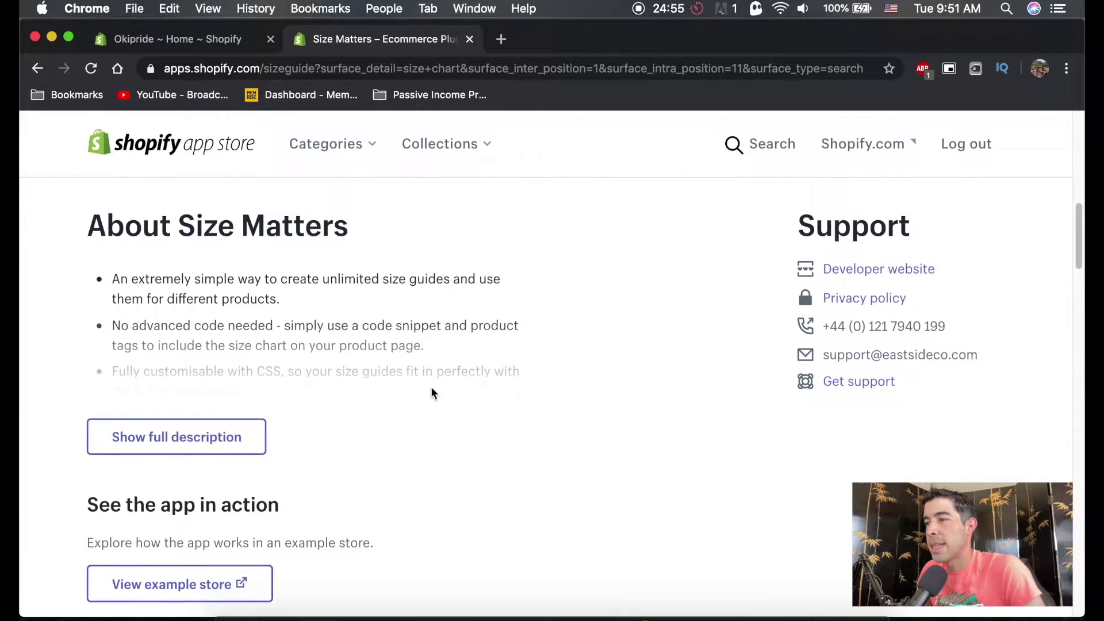
pyautogui.scroll(8, 432, 393)
pyautogui.click(330, 356)
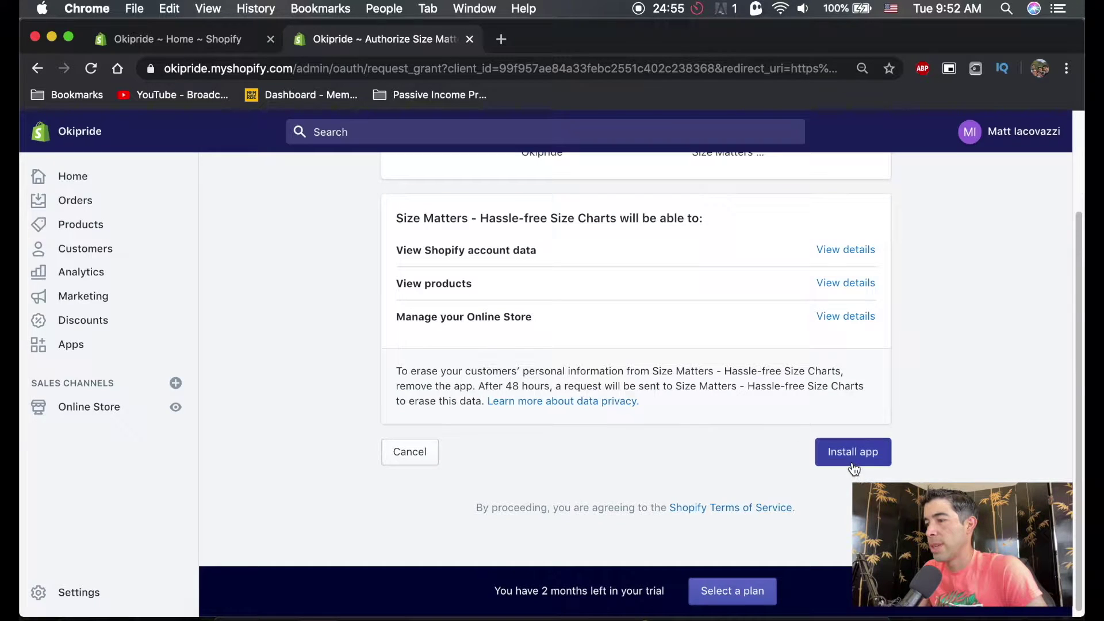
pyautogui.click(852, 461)
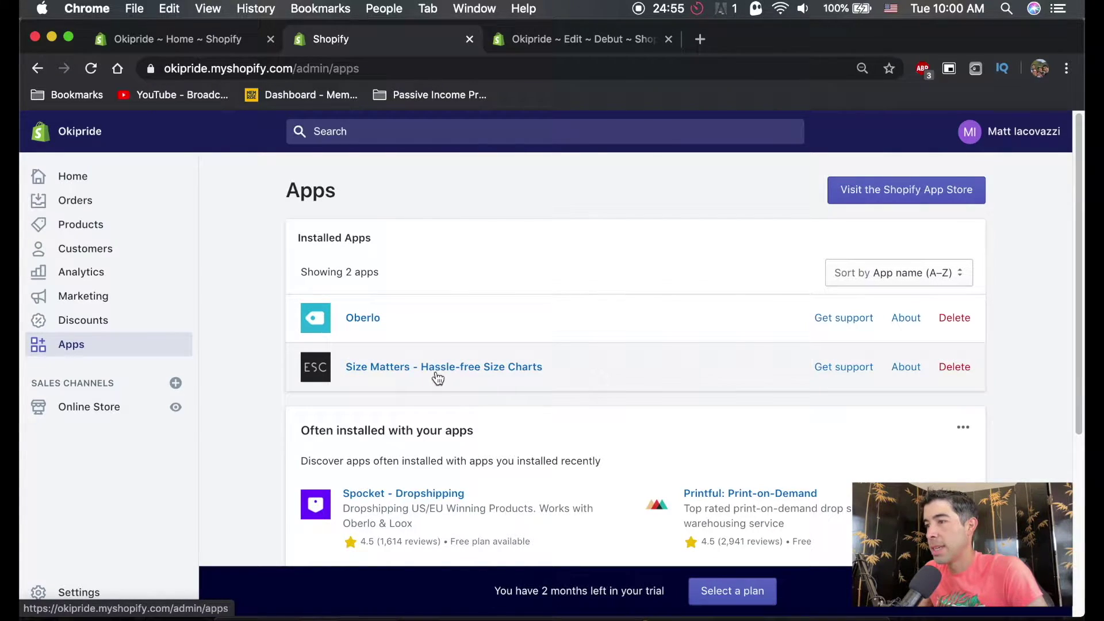
# Step: Open the installed Size Matters app and keep the chart placed 'in the page'
pyautogui.click(479, 375)
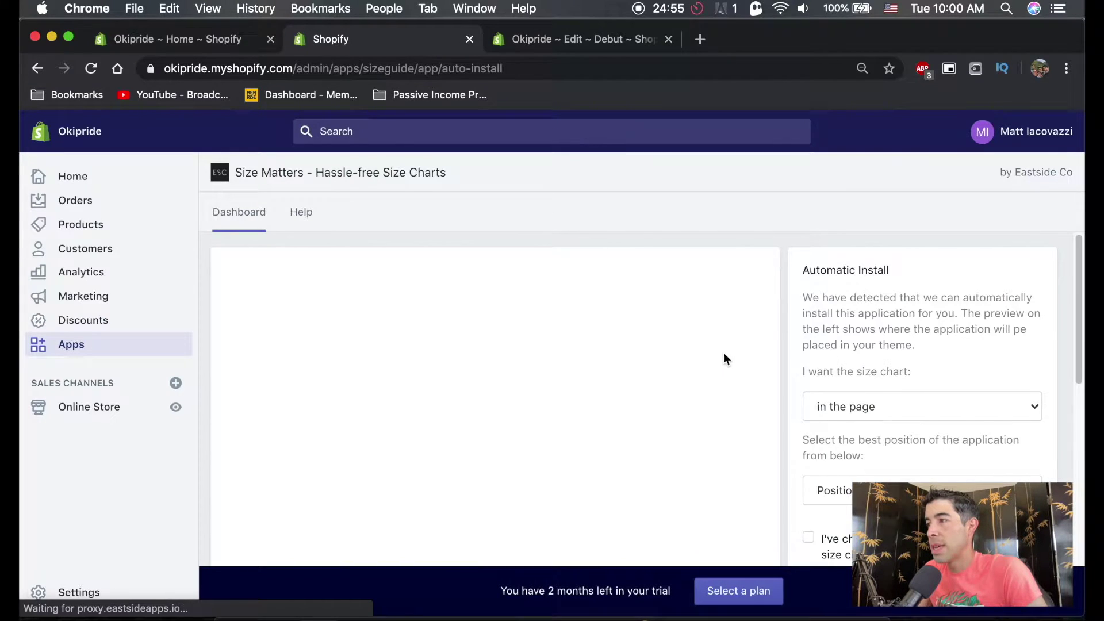
pyautogui.scroll(-2, 816, 311)
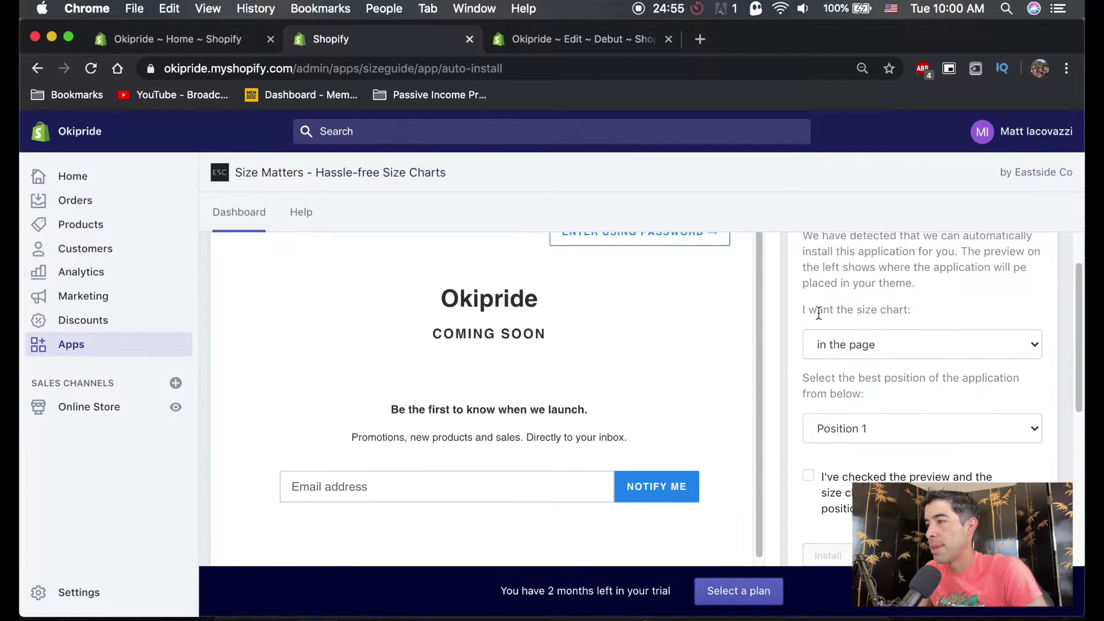
pyautogui.scroll(-3, 520, 326)
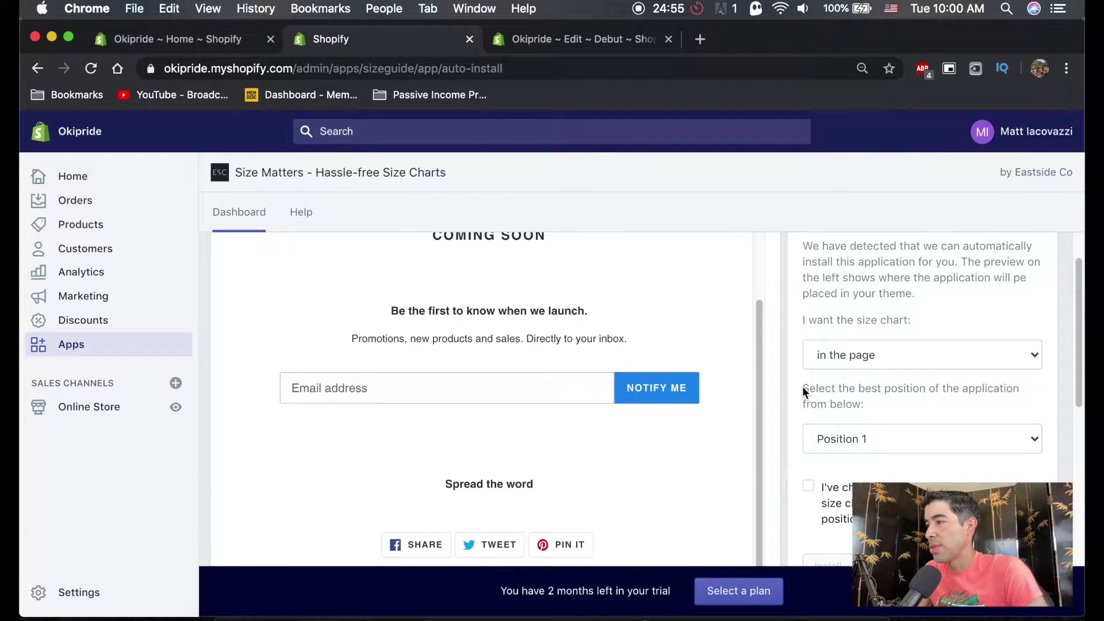
pyautogui.click(862, 354)
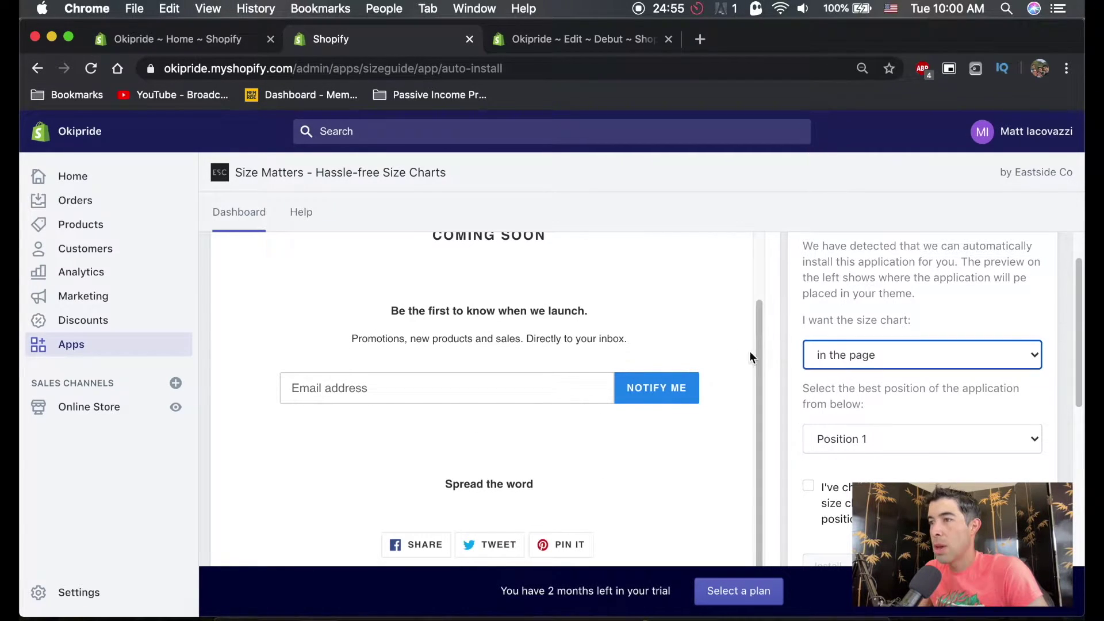
pyautogui.scroll(2, 885, 345)
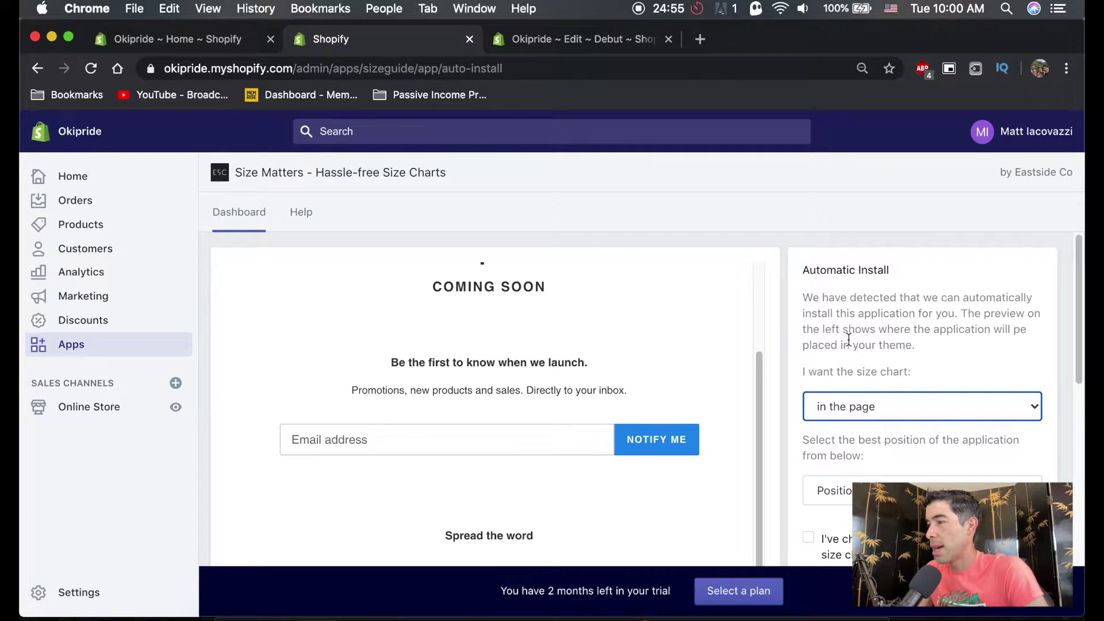
pyautogui.scroll(-1, 863, 451)
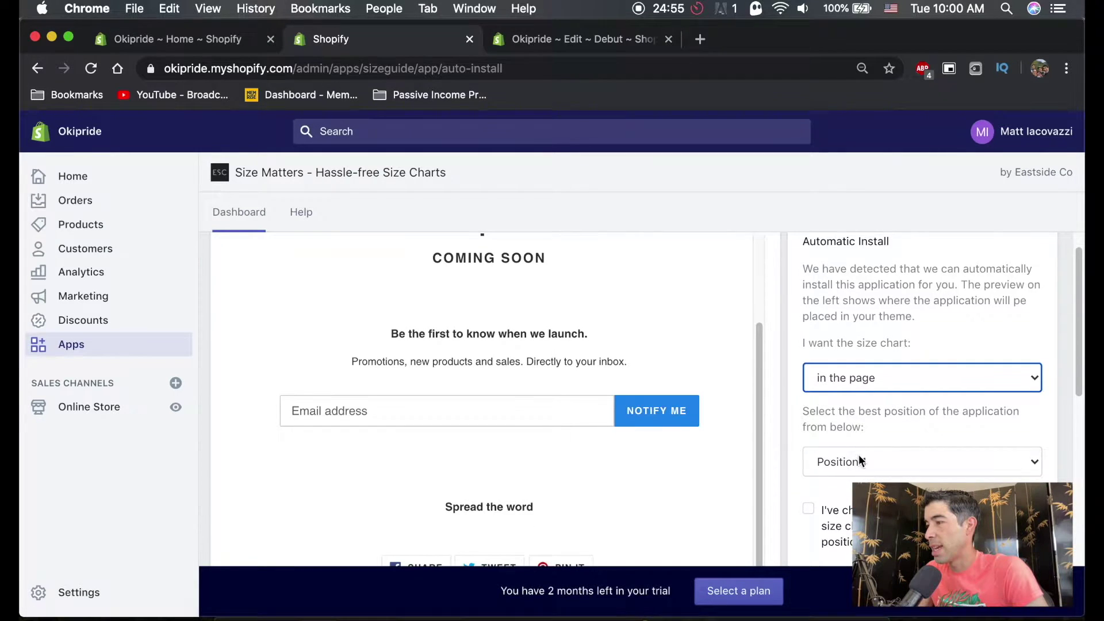
# Step: Keep Position 1, tick the preview checkbox and install the chart into the theme
pyautogui.click(878, 455)
pyautogui.click(877, 443)
pyautogui.scroll(-4, 868, 448)
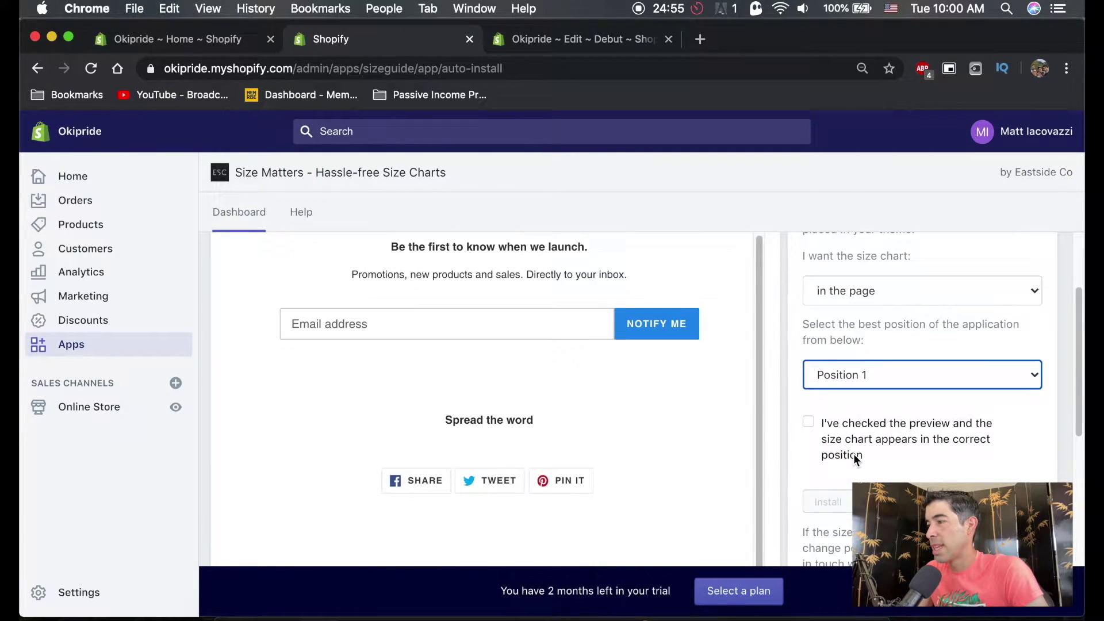
pyautogui.click(809, 389)
pyautogui.click(828, 469)
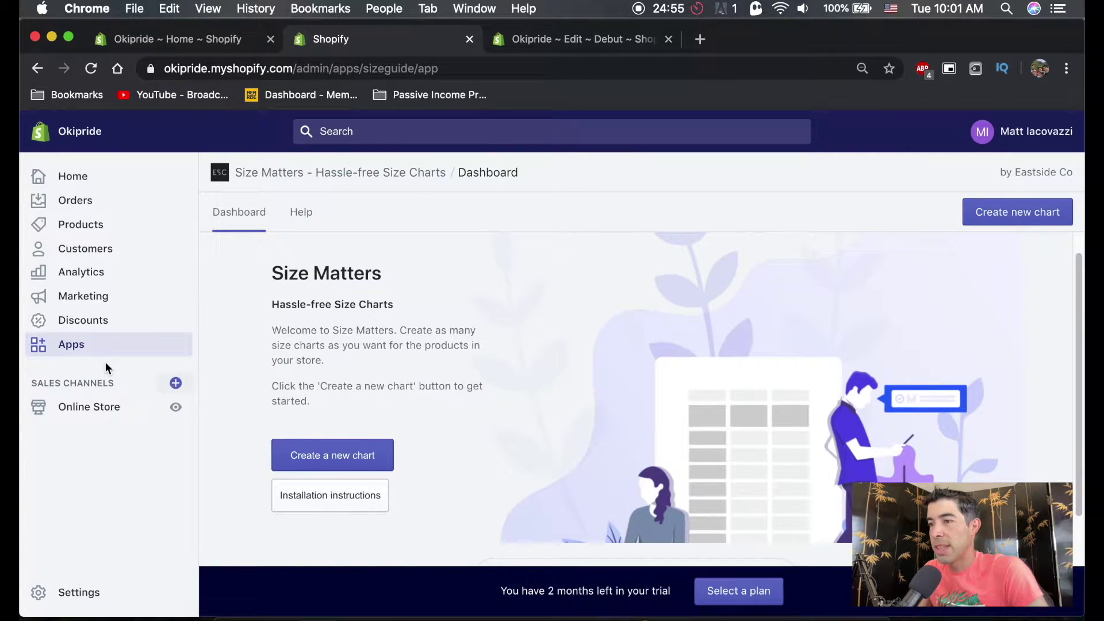
# Step: Open the Apps page in a new tab and move it to third position
pyautogui.rightClick(75, 346)
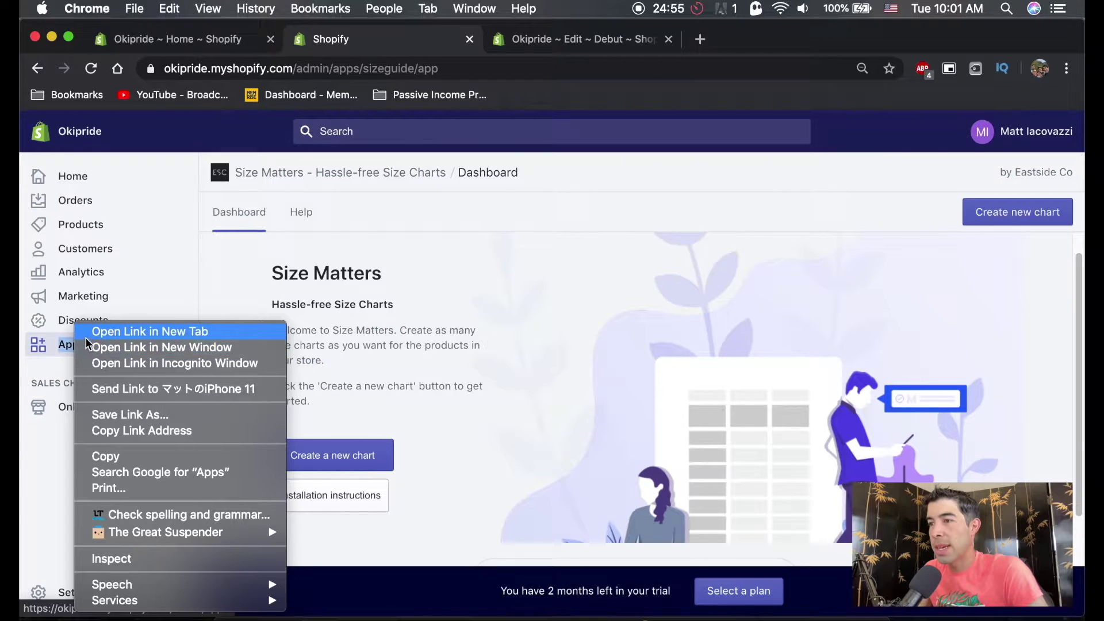
pyautogui.click(114, 333)
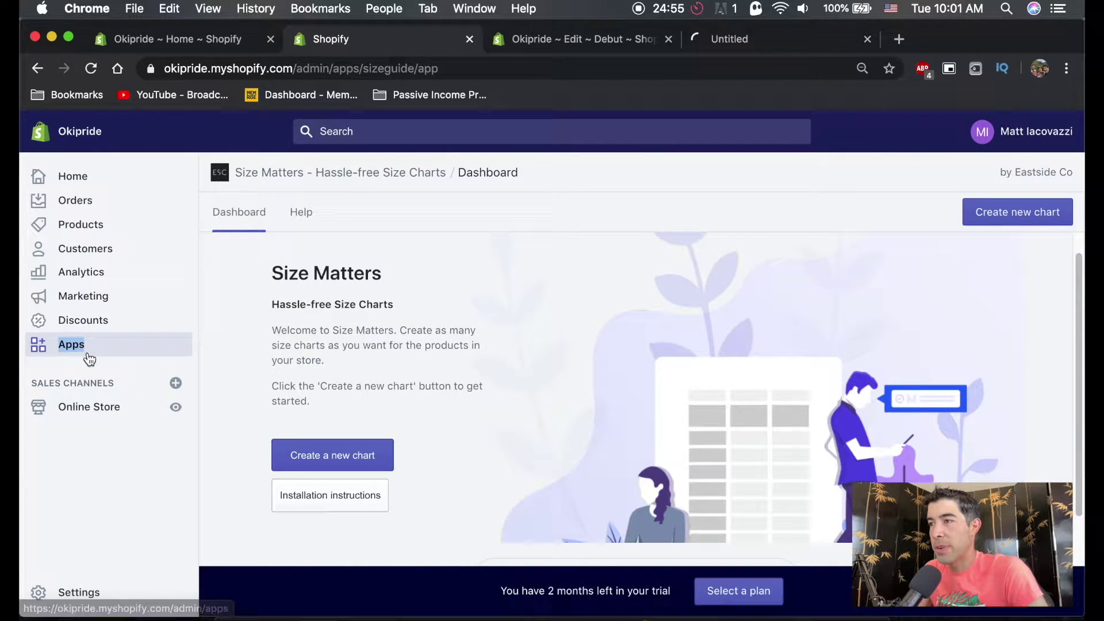
pyautogui.moveTo(751, 40); pyautogui.dragTo(550, 32)
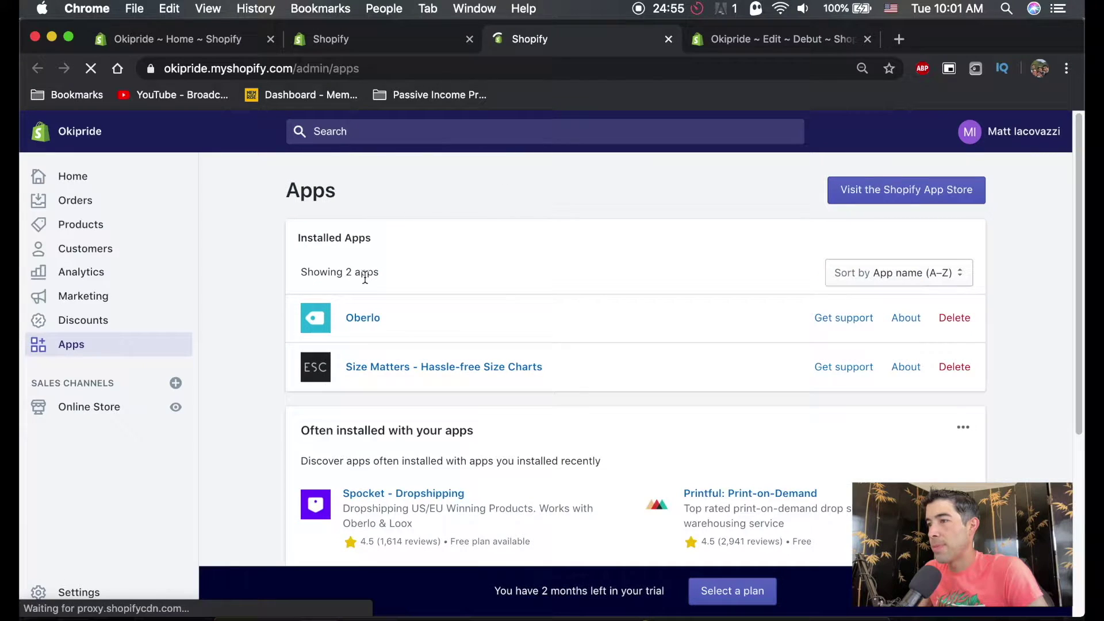
# Step: In Oberlo's My Products, open the Gray Leopard Bikini's original supplier listing
pyautogui.click(365, 320)
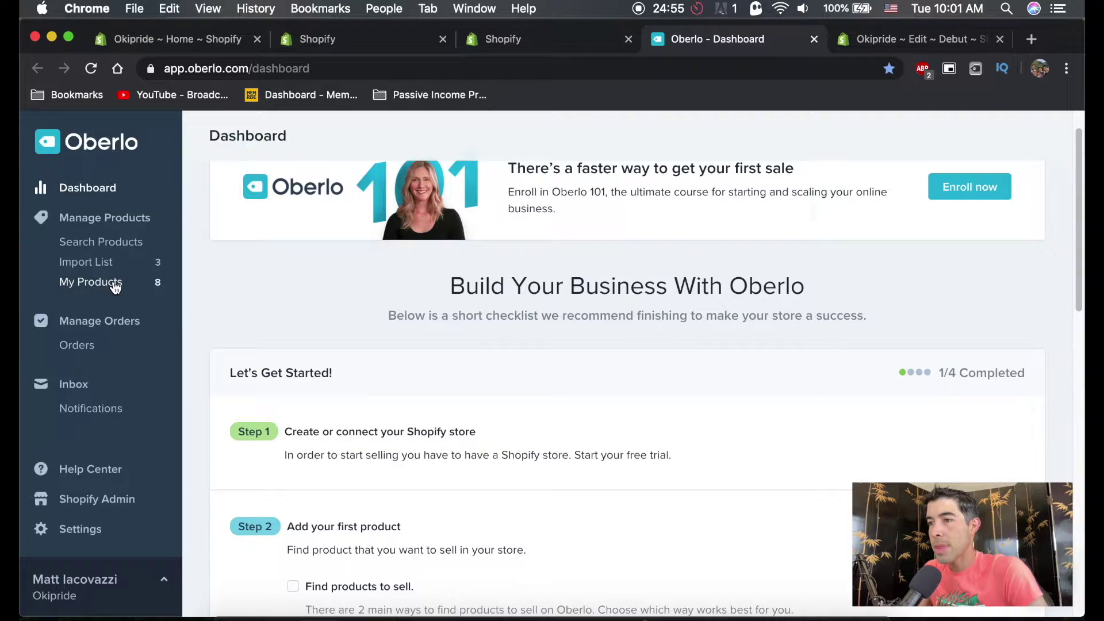
pyautogui.click(115, 286)
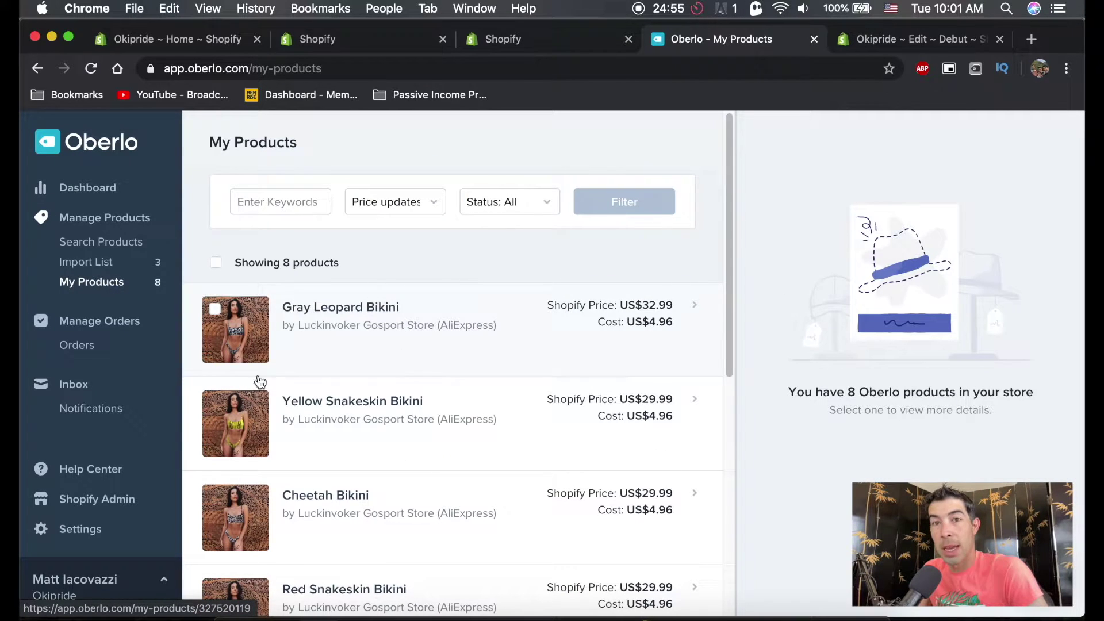
pyautogui.scroll(-1, 437, 356)
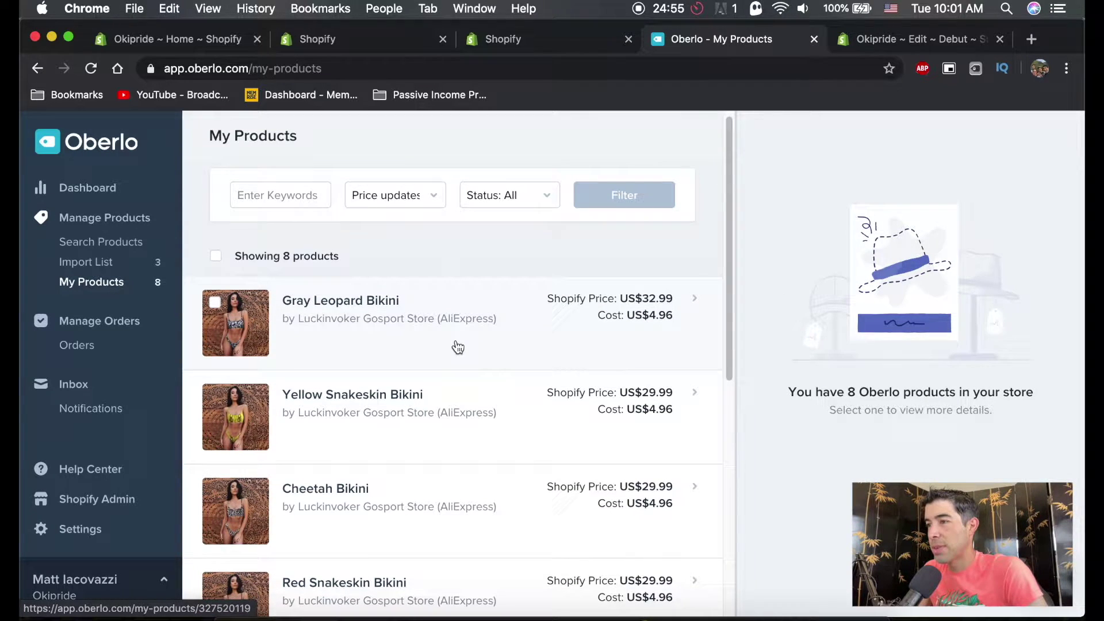
pyautogui.click(368, 300)
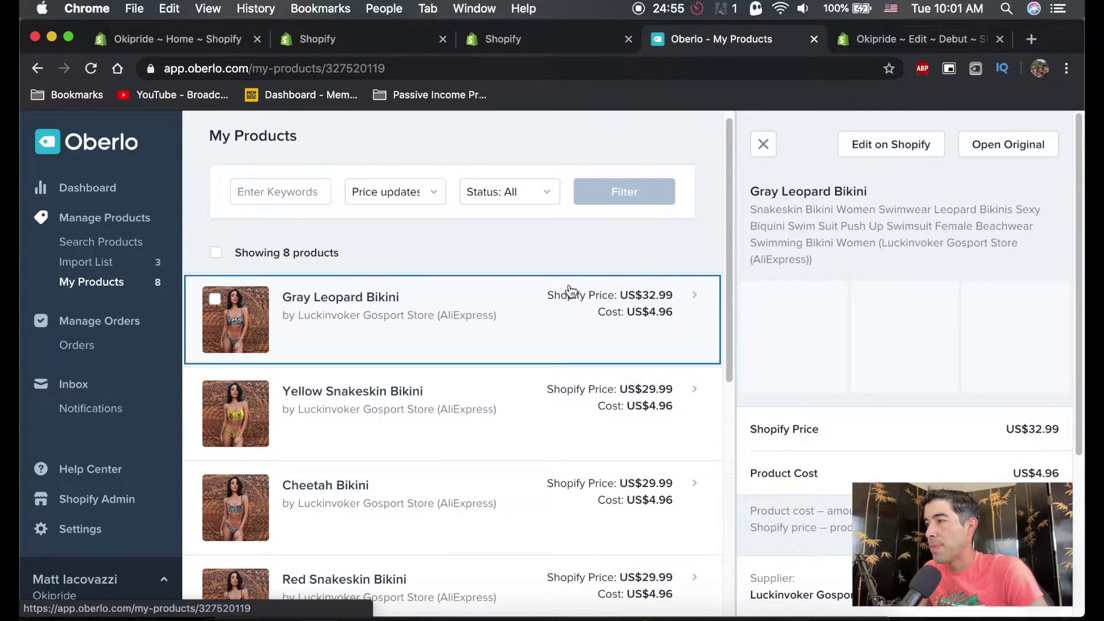
pyautogui.click(998, 142)
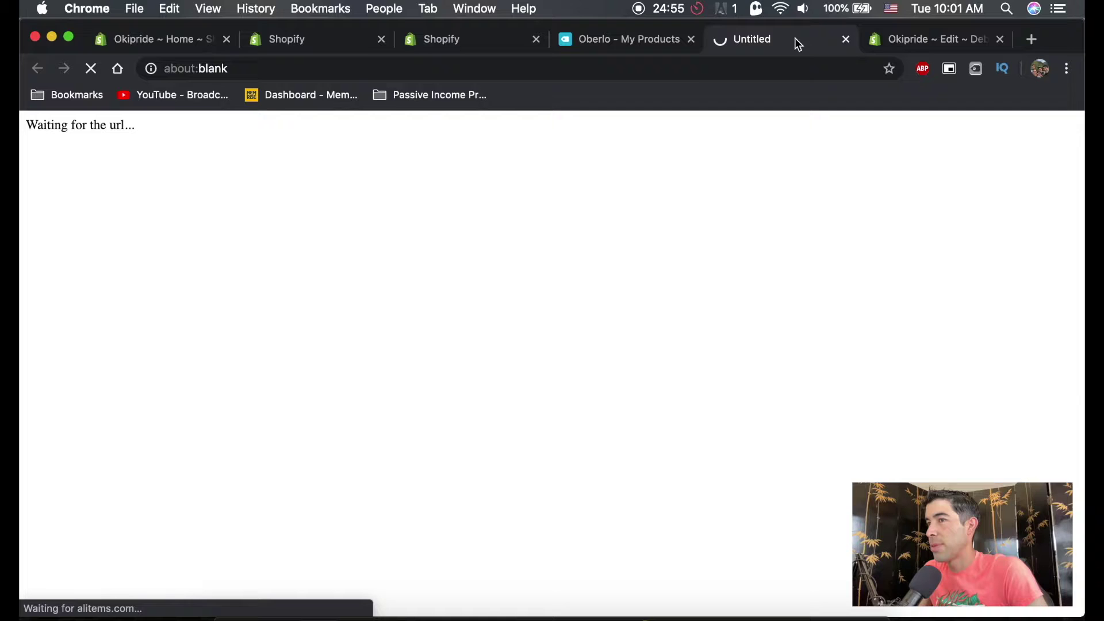
# Step: Scroll the AliExpress description to the S/M/L bust, waist and hip size table
pyautogui.scroll(-6, 393, 348)
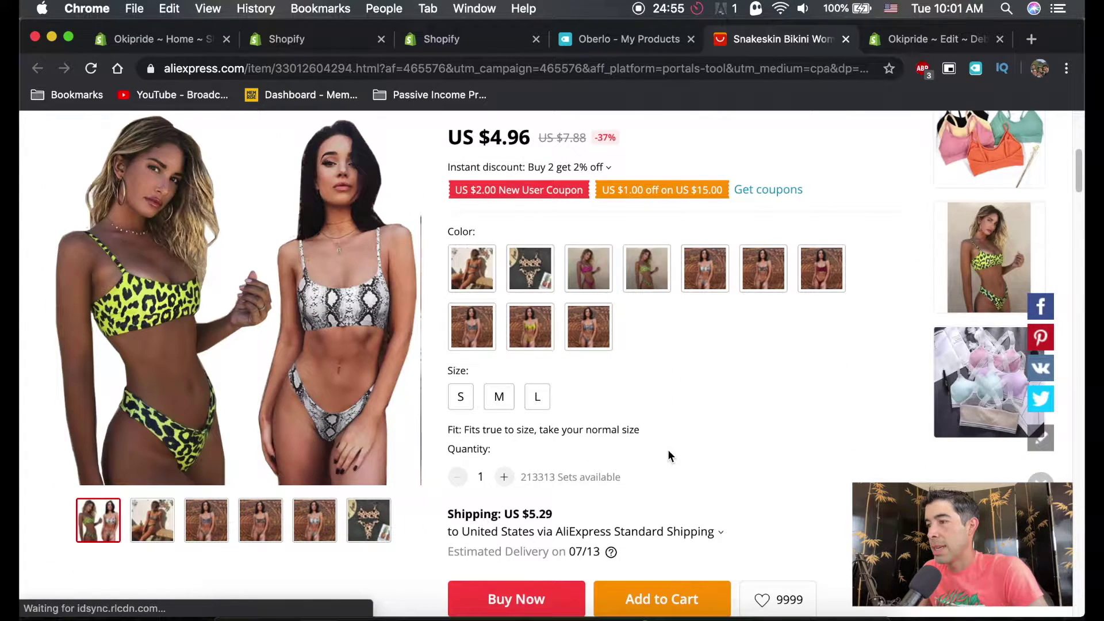
pyautogui.scroll(-1, 642, 446)
pyautogui.scroll(-7, 626, 418)
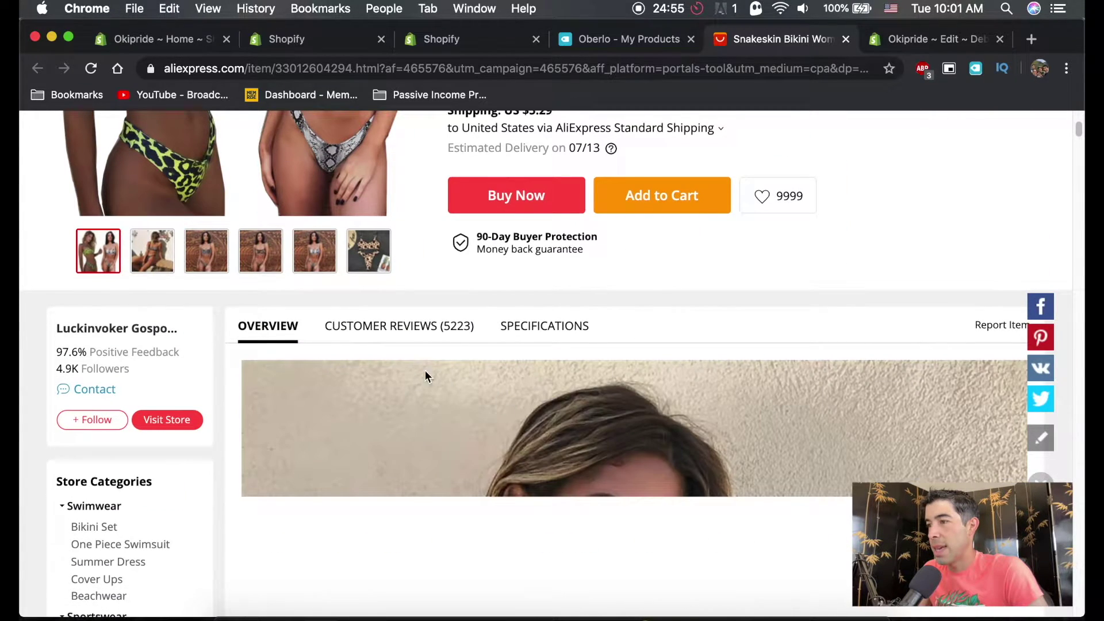
pyautogui.scroll(-12, 369, 358)
pyautogui.scroll(-6, 457, 360)
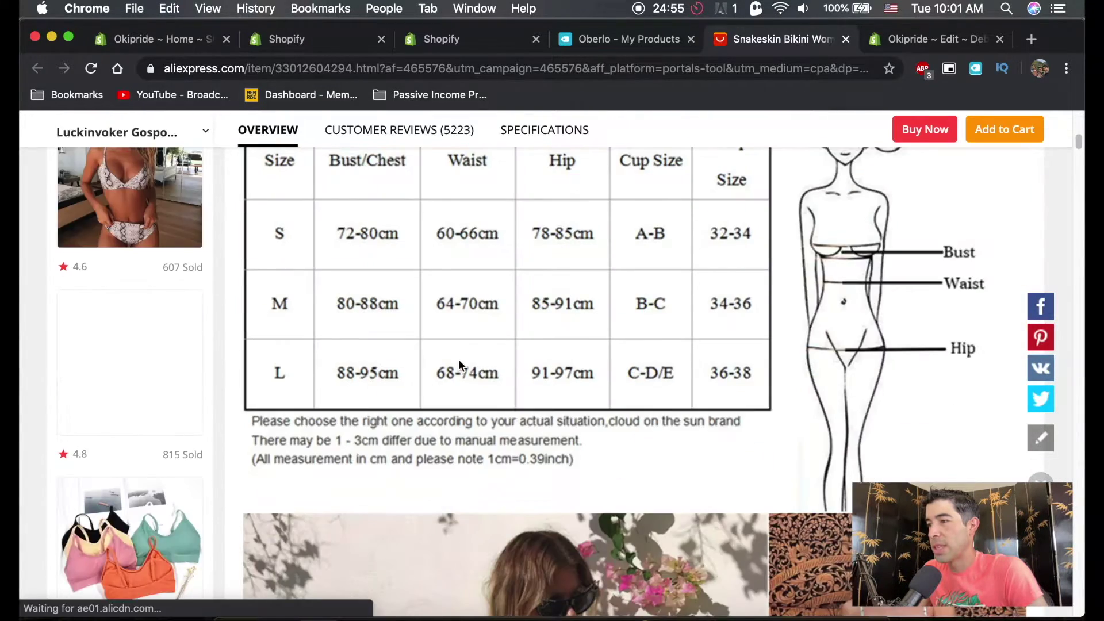
pyautogui.scroll(2, 458, 358)
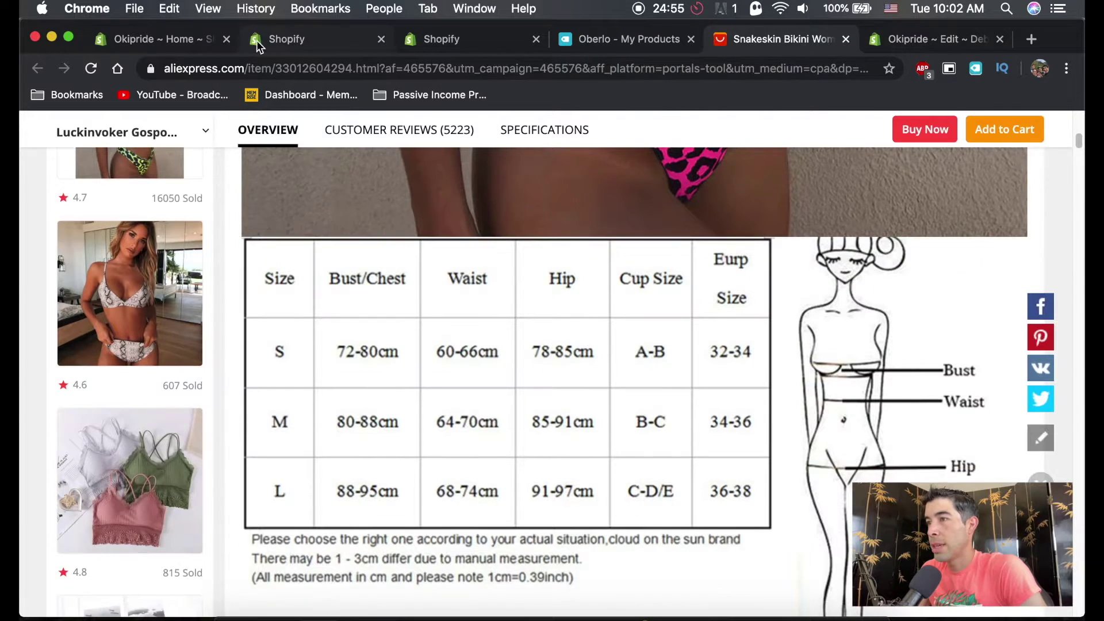
# Step: Start a new Size Matters chart titled 'Size Chart'
pyautogui.click(257, 40)
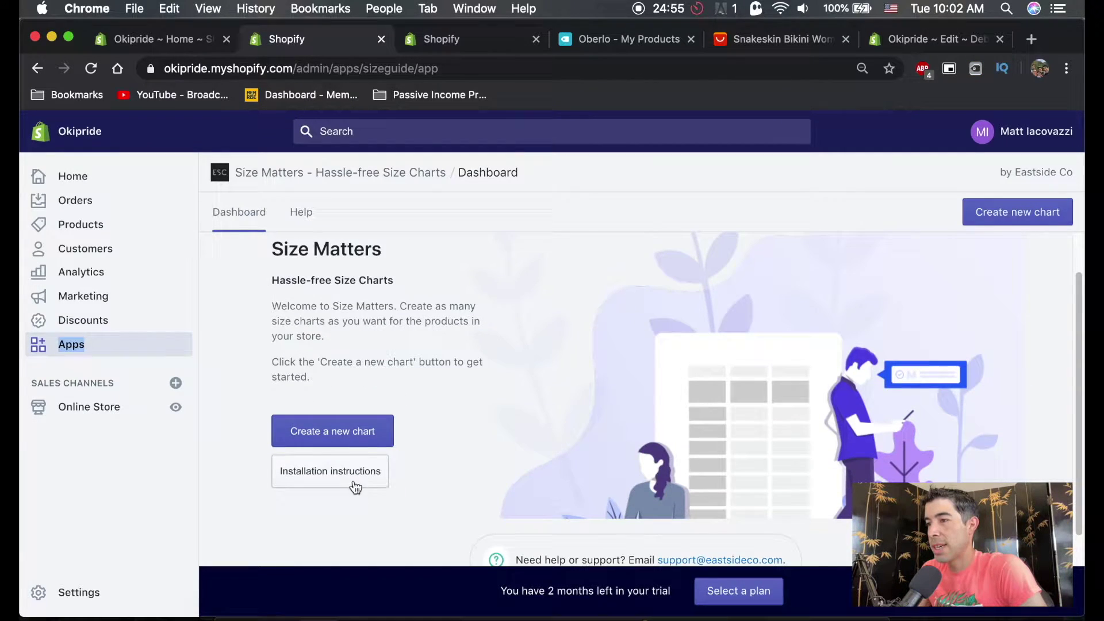
pyautogui.click(362, 441)
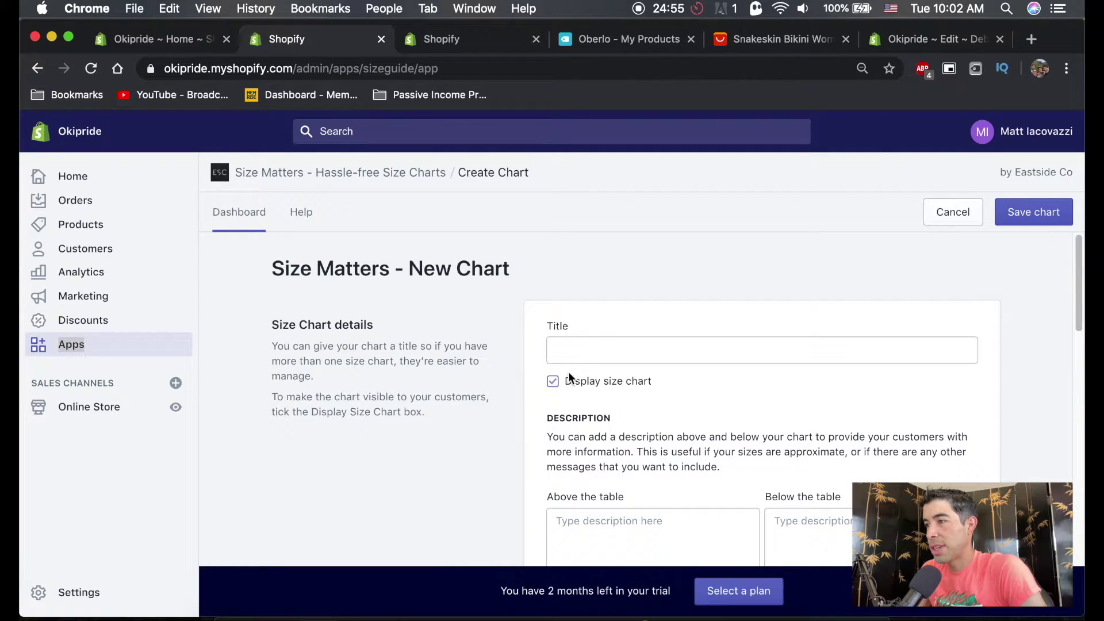
pyautogui.click(599, 347)
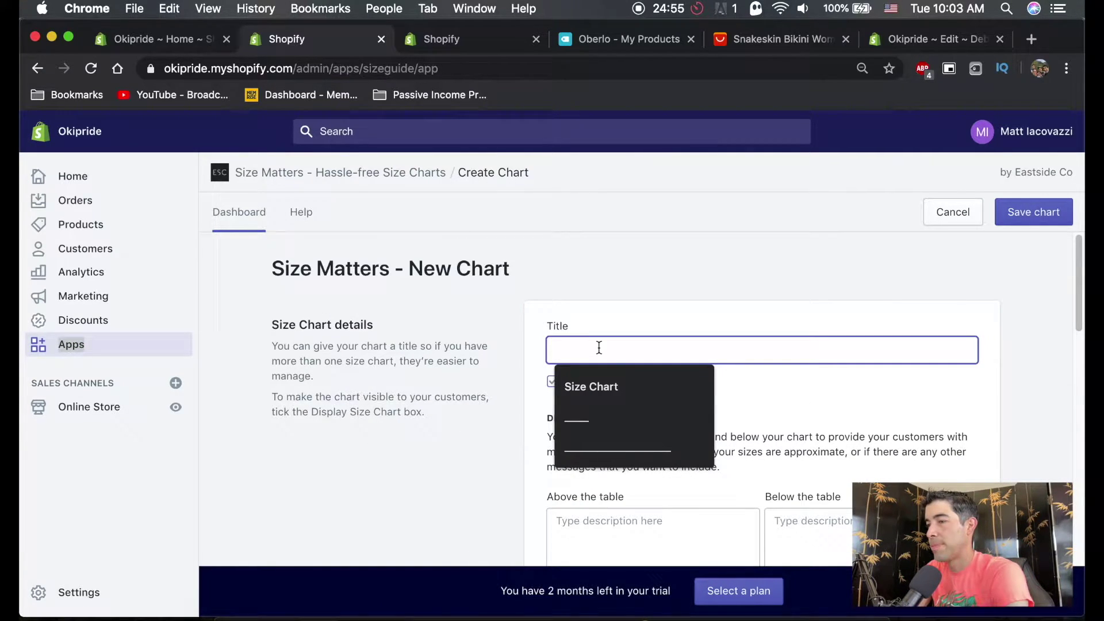
pyautogui.write('S')
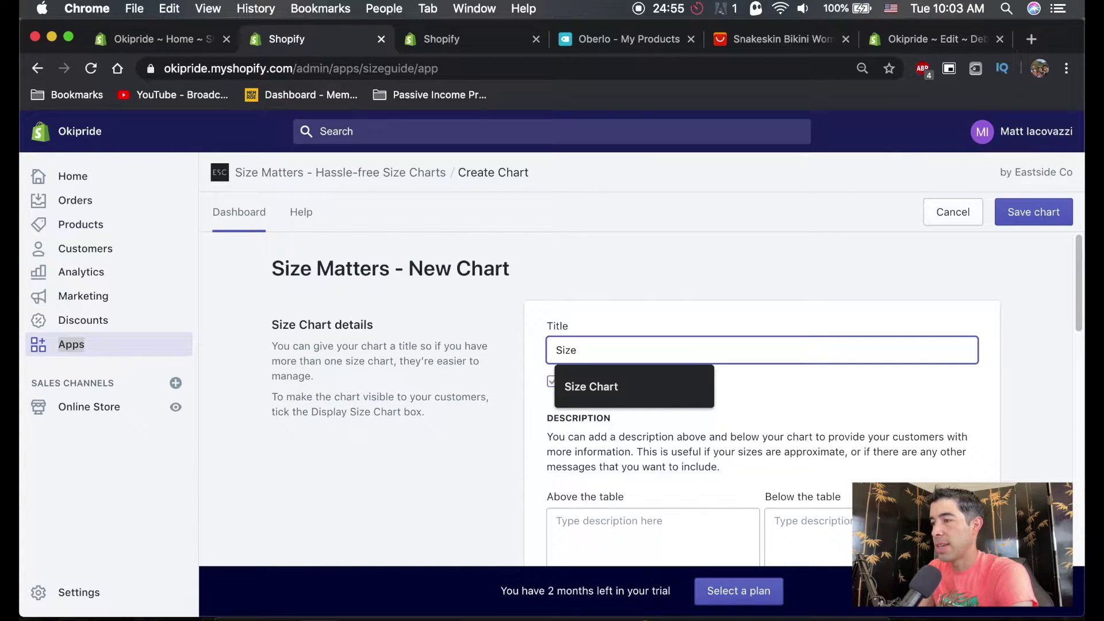
pyautogui.write('ize')
pyautogui.click(609, 379)
# Step: Add the tag 'bikini' to the chart
pyautogui.scroll(-5, 677, 381)
pyautogui.click(651, 422)
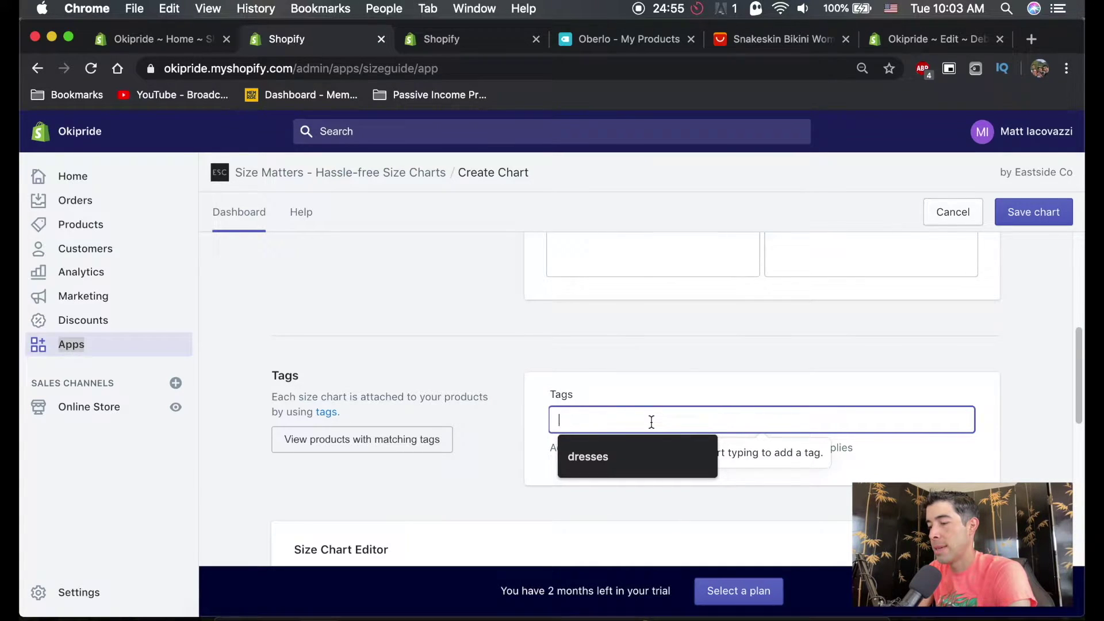
pyautogui.write('bikini')
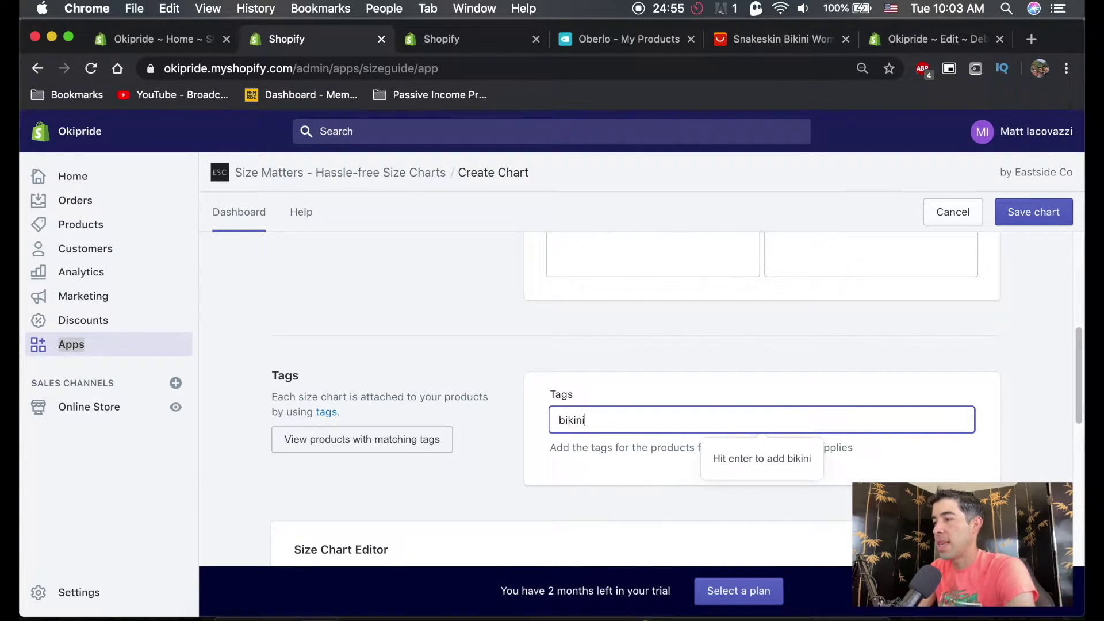
pyautogui.press('Return')
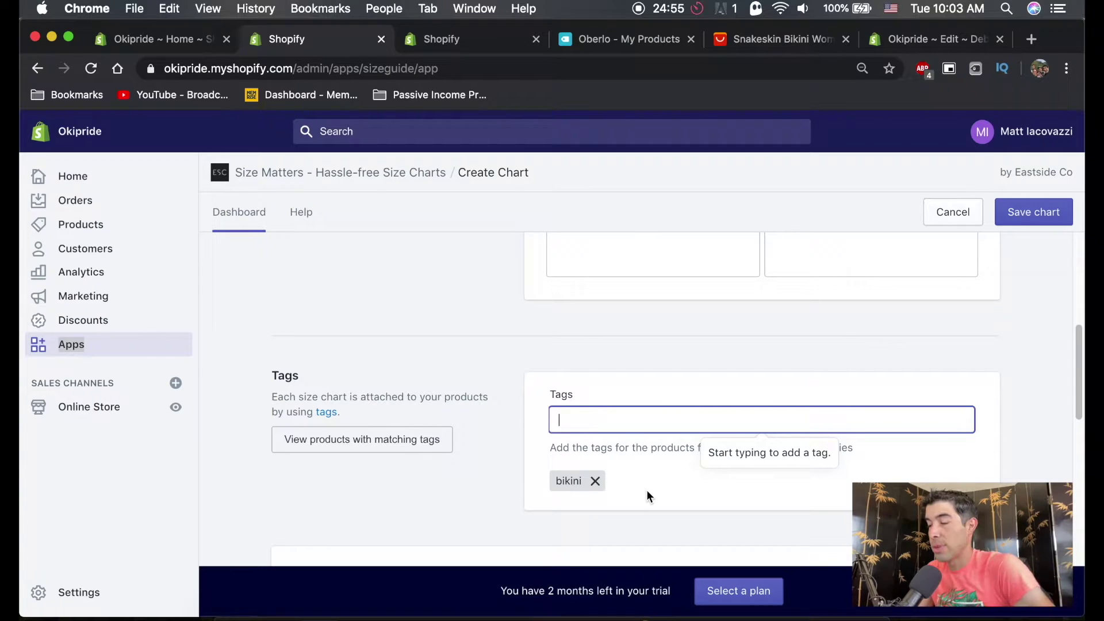
# Step: Check the AliExpress size chart for reference and close the extra Shopify admin tab
pyautogui.scroll(-7, 596, 476)
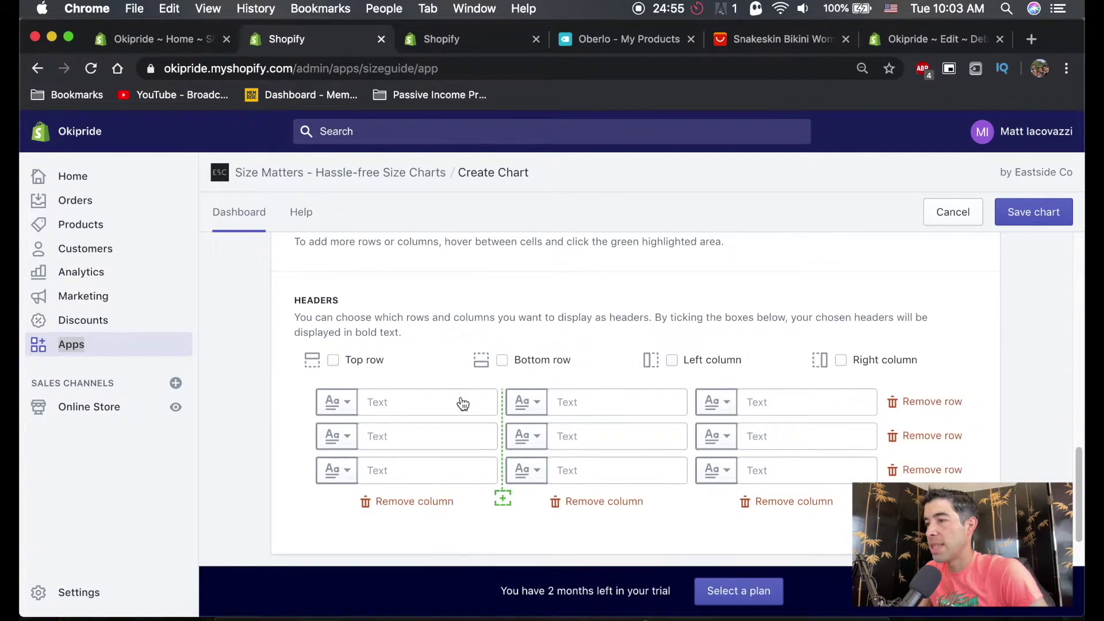
pyautogui.scroll(-1, 463, 402)
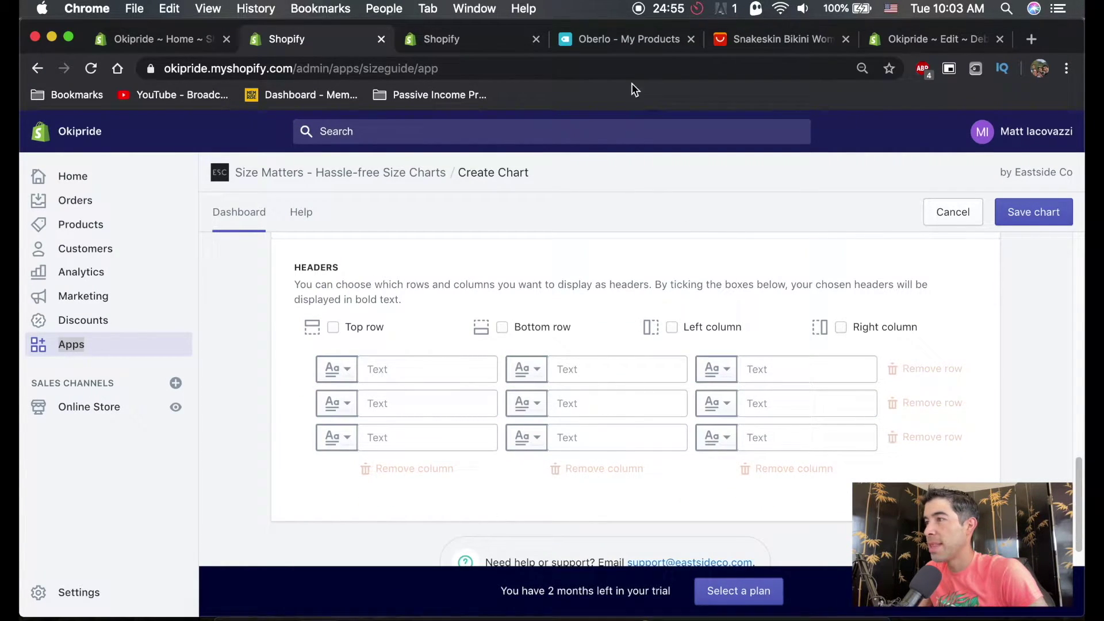
pyautogui.click(749, 40)
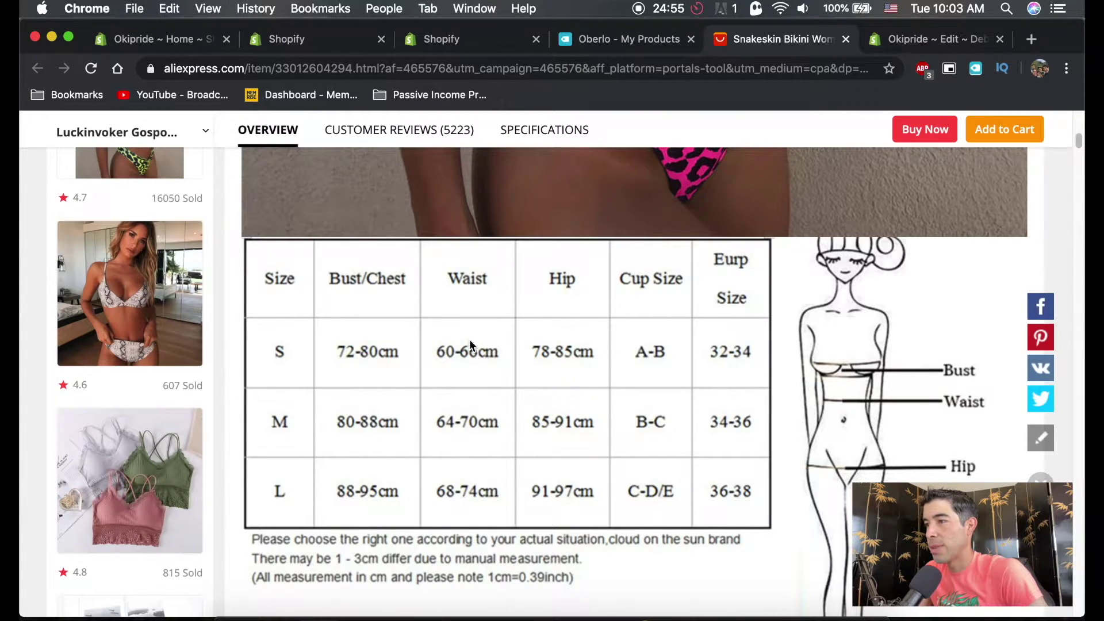
pyautogui.click(458, 33)
pyautogui.click(340, 43)
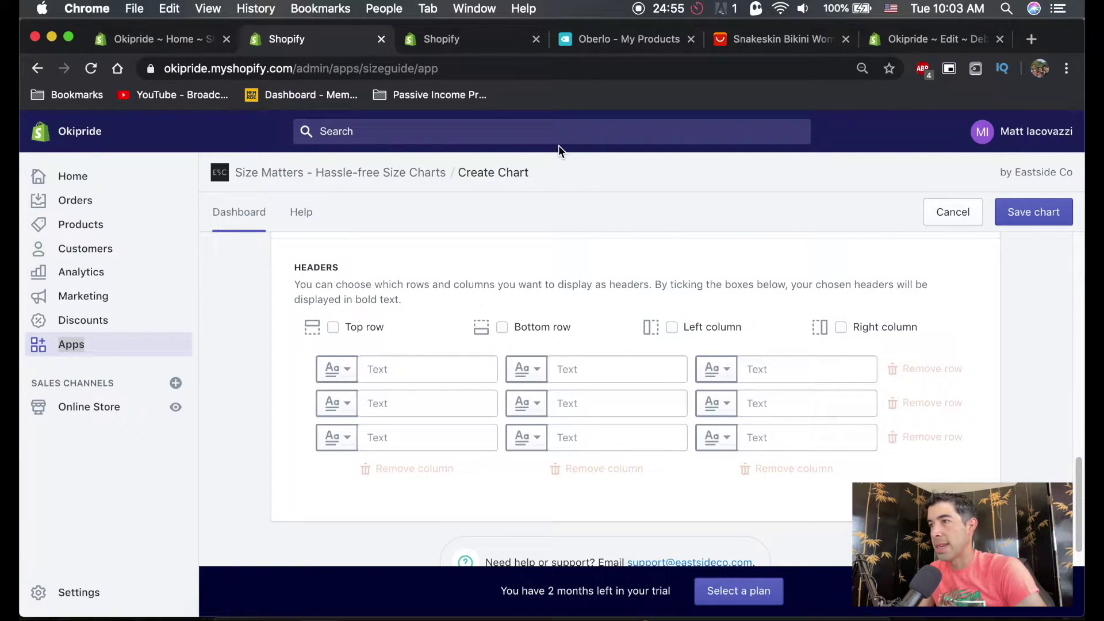
pyautogui.click(536, 38)
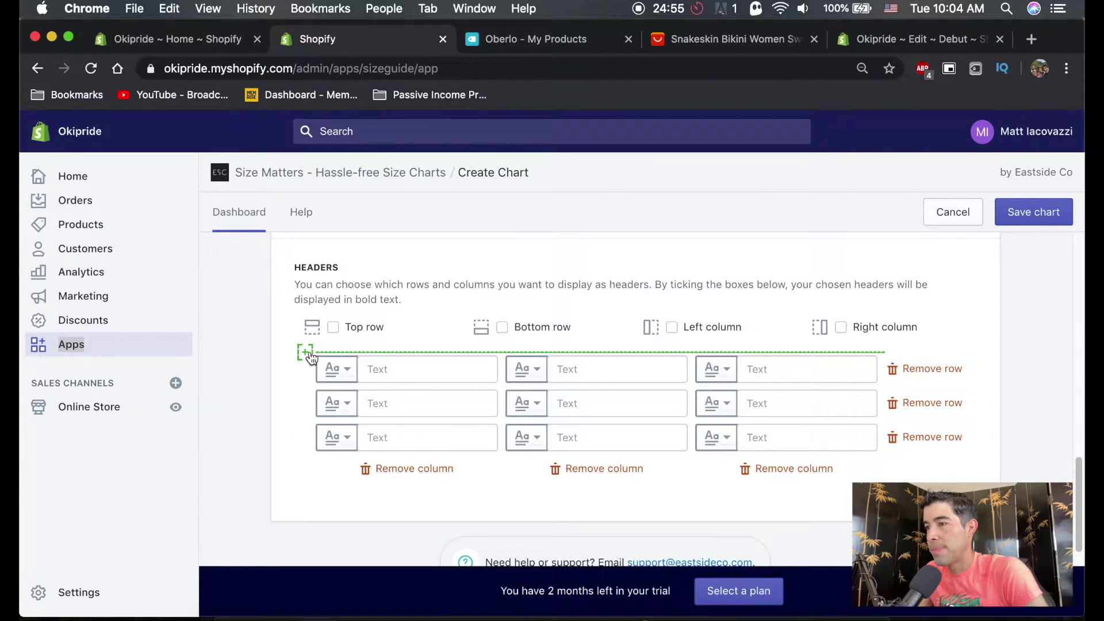
# Step: Add a fourth row and two extra columns to the size table
pyautogui.click(308, 353)
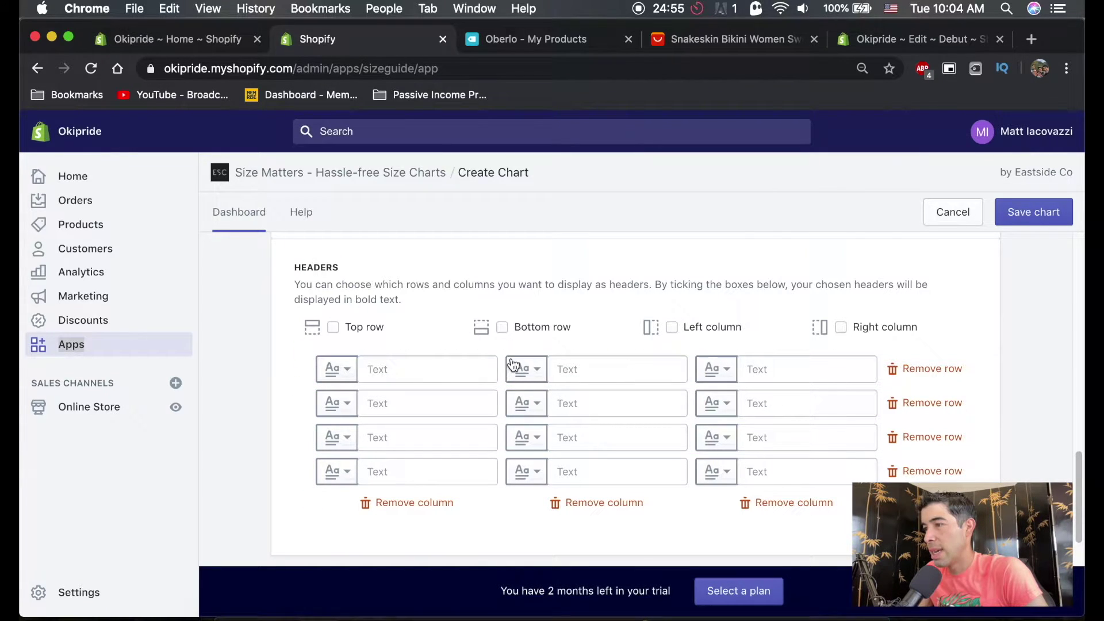
pyautogui.click(502, 500)
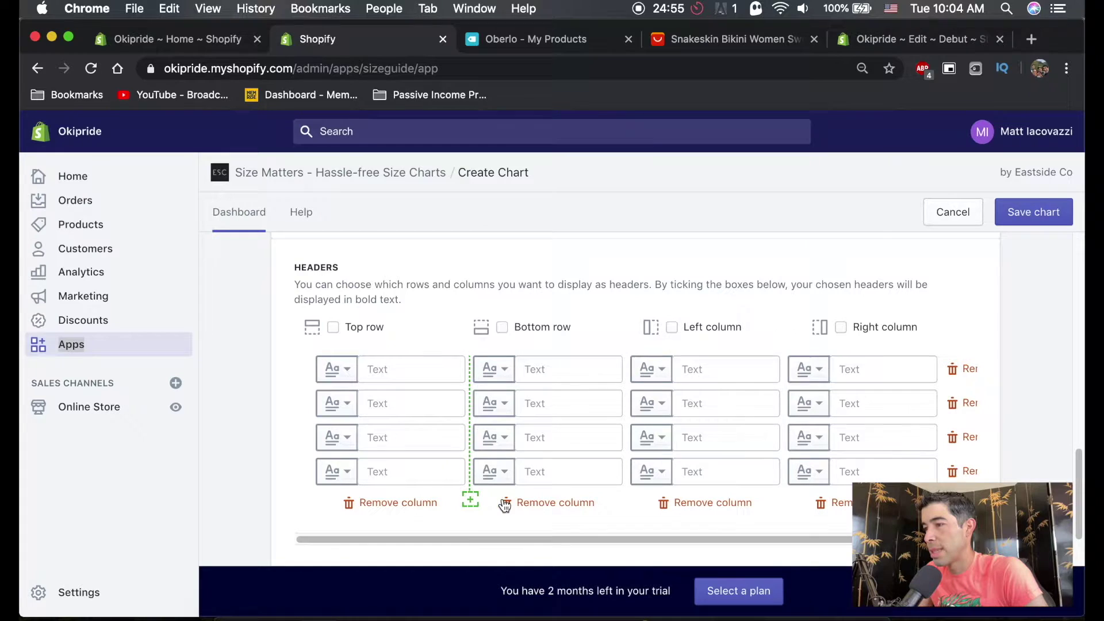
pyautogui.click(469, 501)
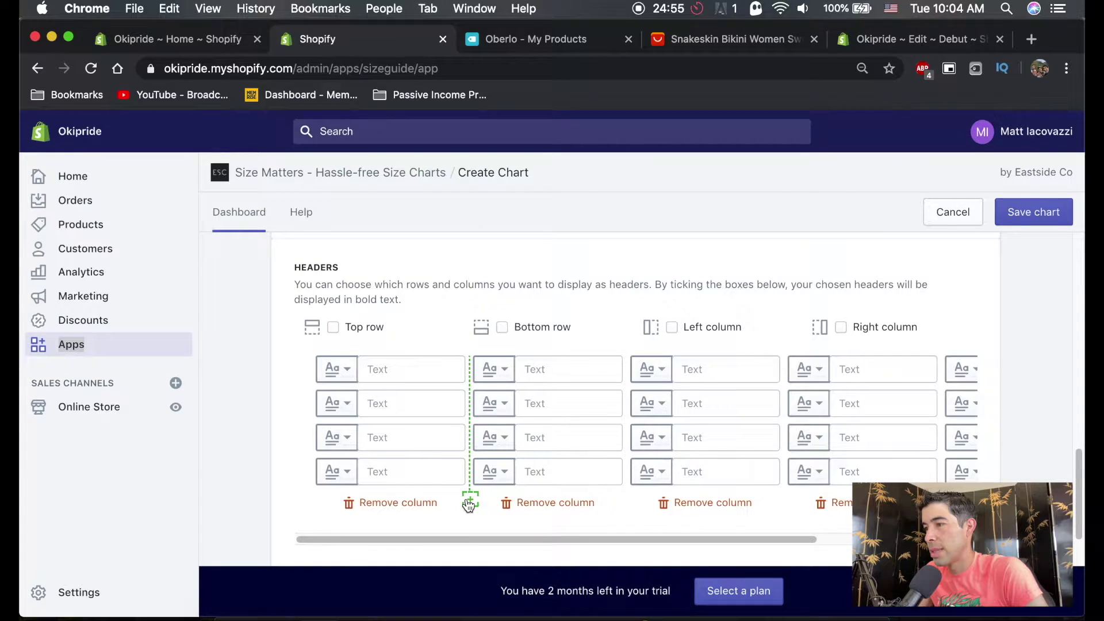
pyautogui.moveTo(547, 540)
pyautogui.mouseDown()
pyautogui.moveTo(795, 551)
pyautogui.moveTo(537, 554)
pyautogui.mouseUp()
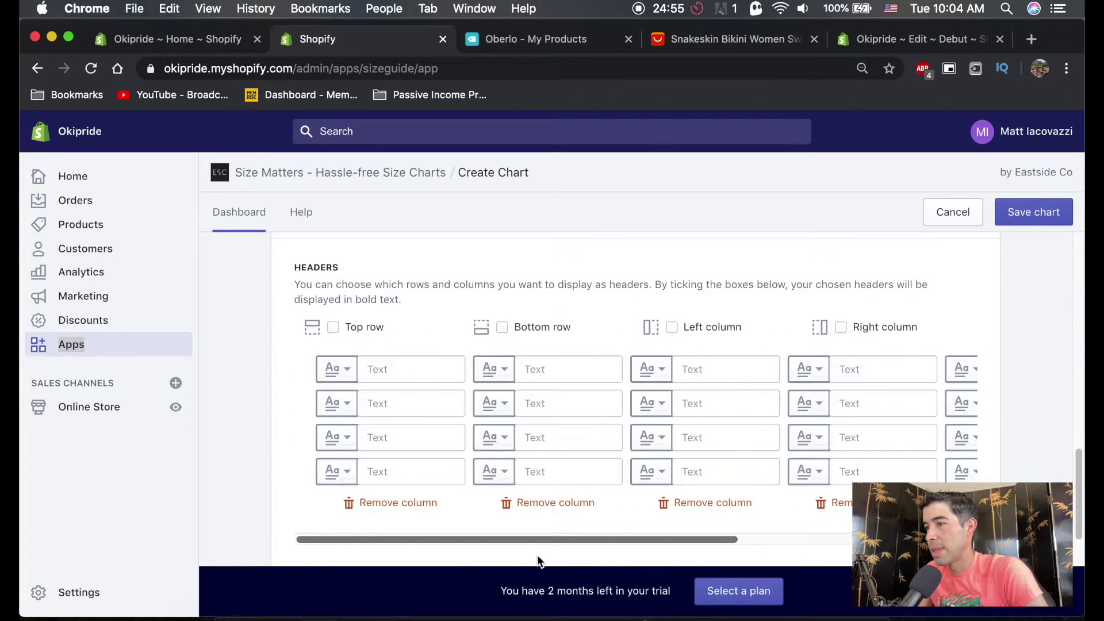
# Step: Place the AliExpress tab beside the chart and enter the S, M, L bust, waist, hip, cup and Eurp values
pyautogui.click(531, 36)
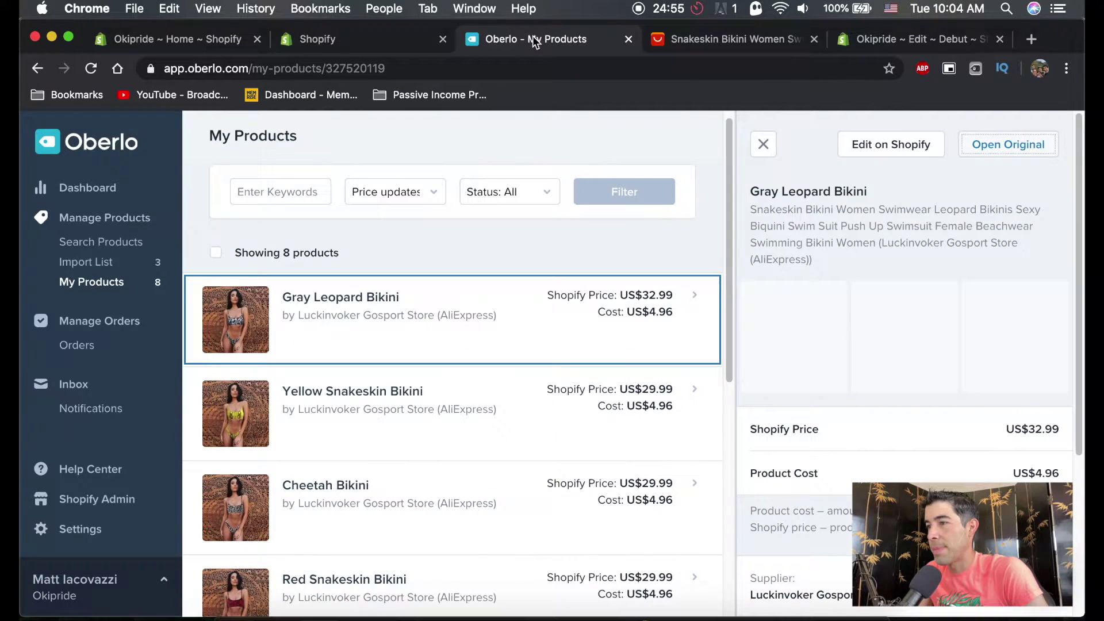
pyautogui.moveTo(701, 41); pyautogui.dragTo(532, 38)
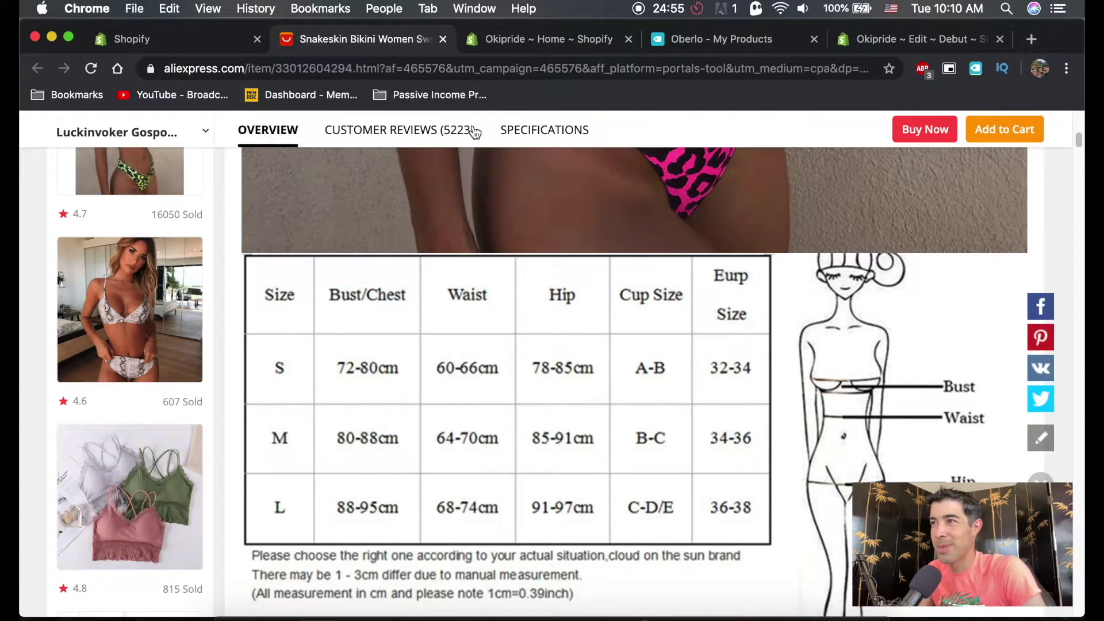
pyautogui.click(174, 47)
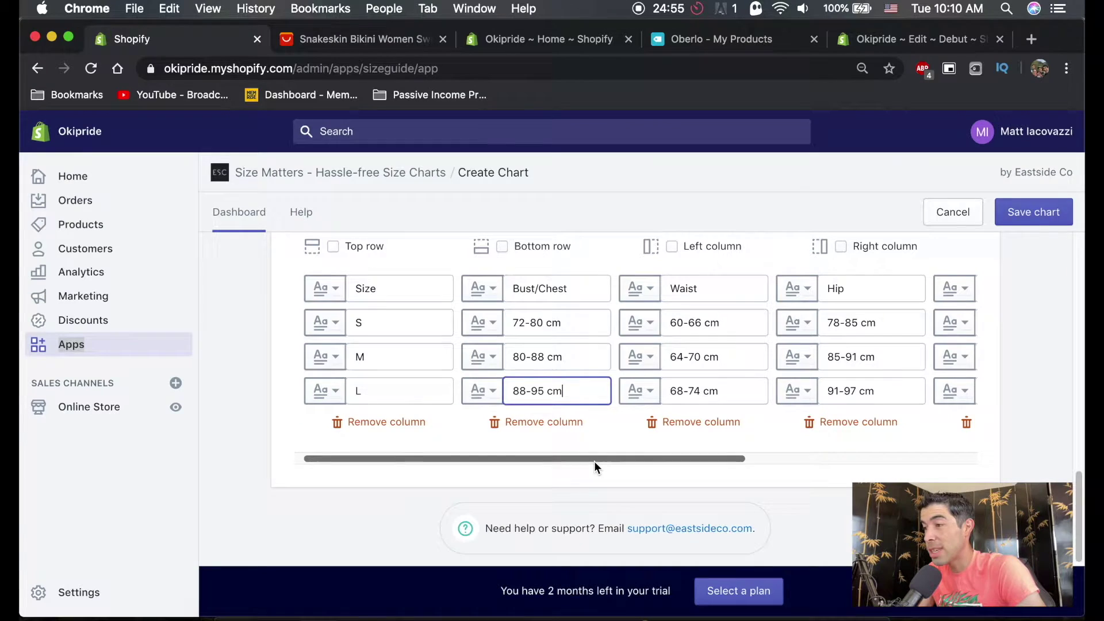
pyautogui.moveTo(595, 459); pyautogui.dragTo(795, 458)
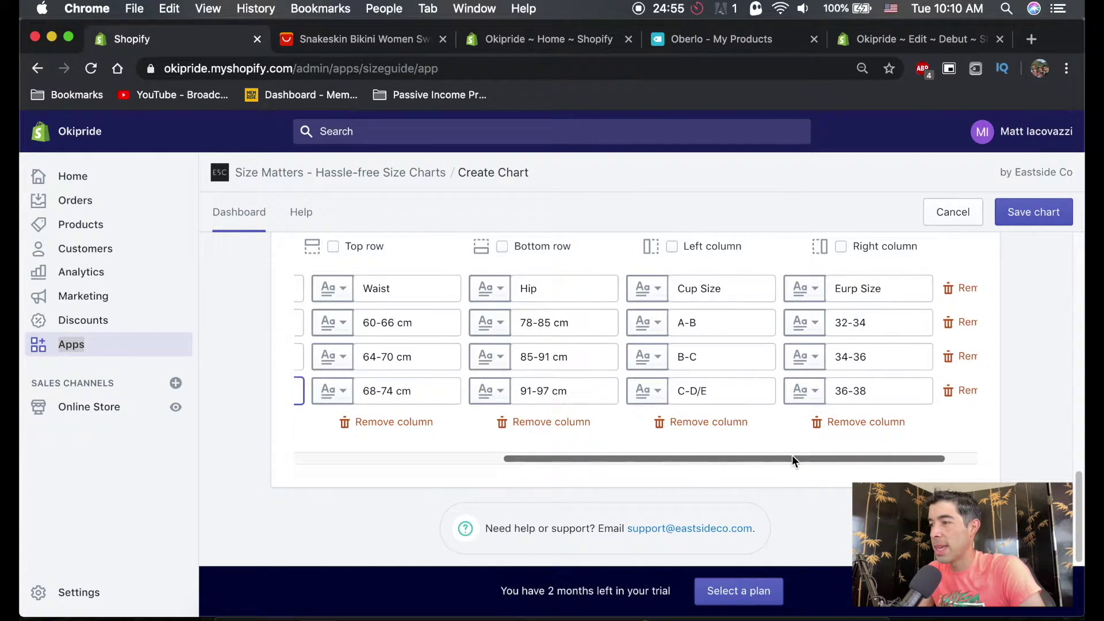
pyautogui.moveTo(791, 458); pyautogui.dragTo(692, 459)
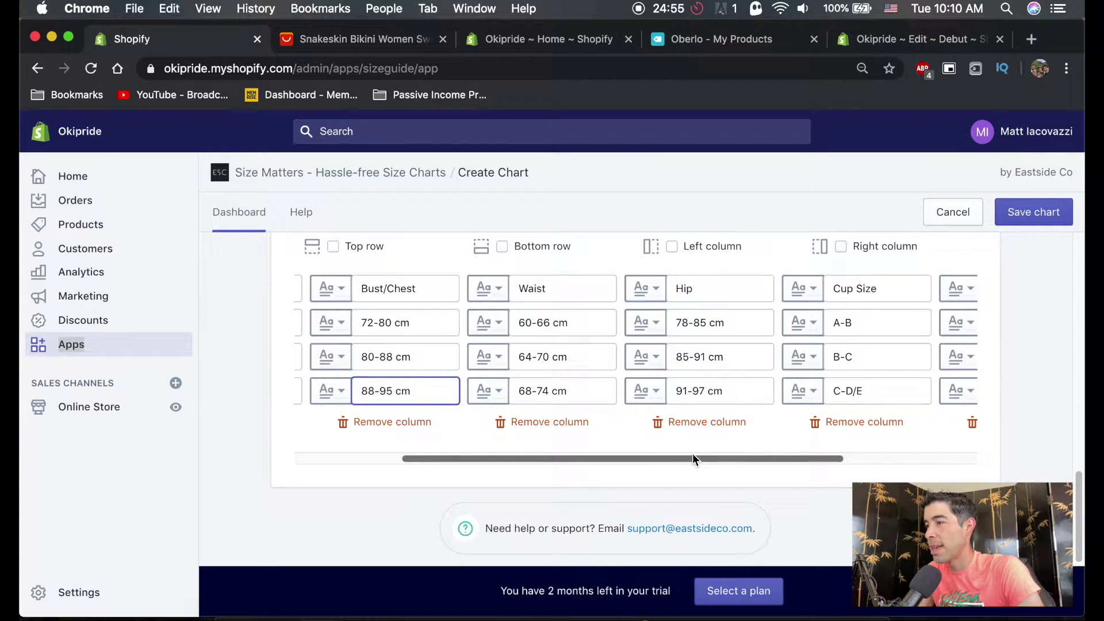
pyautogui.moveTo(692, 458); pyautogui.dragTo(568, 458)
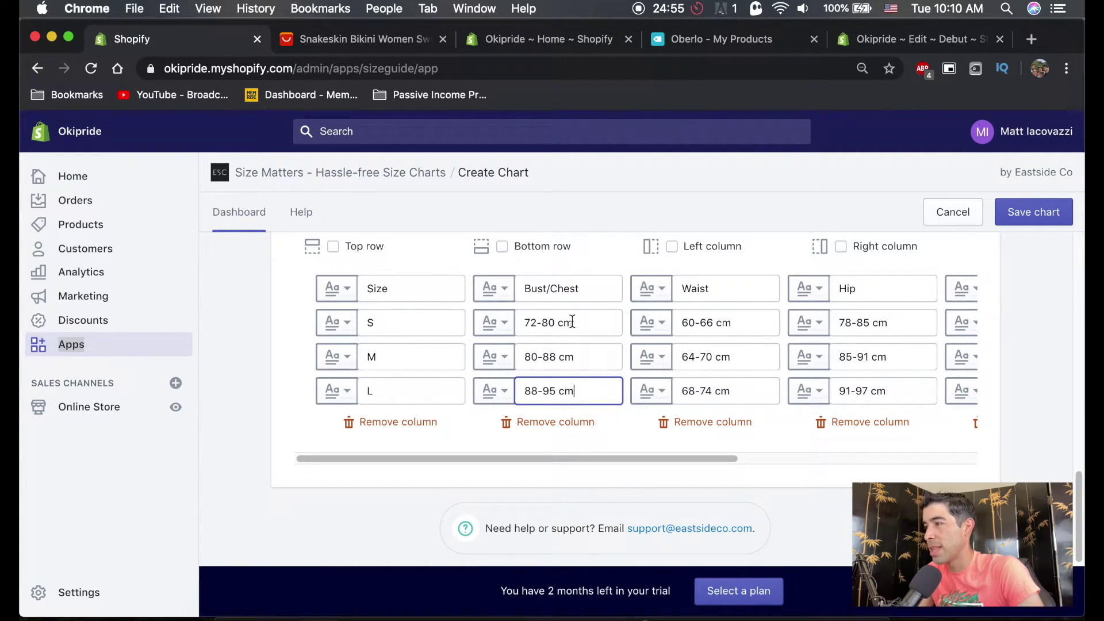
pyautogui.scroll(3, 999, 353)
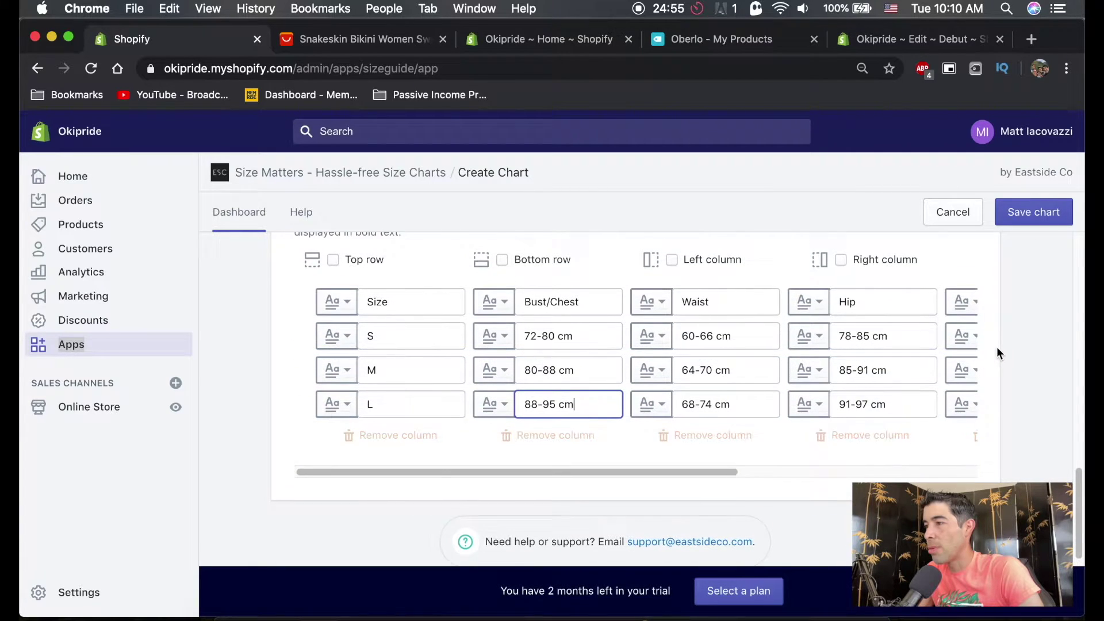
pyautogui.scroll(7, 1001, 347)
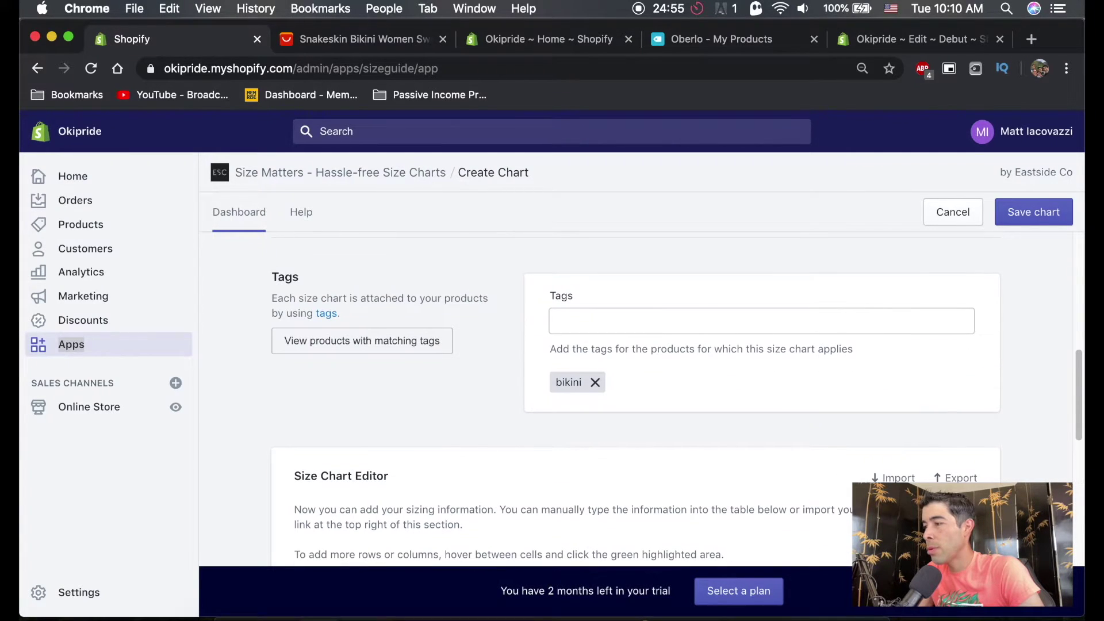
# Step: Select all 8 products and add the existing 'bikini' tag to them
pyautogui.scroll(-10, 981, 427)
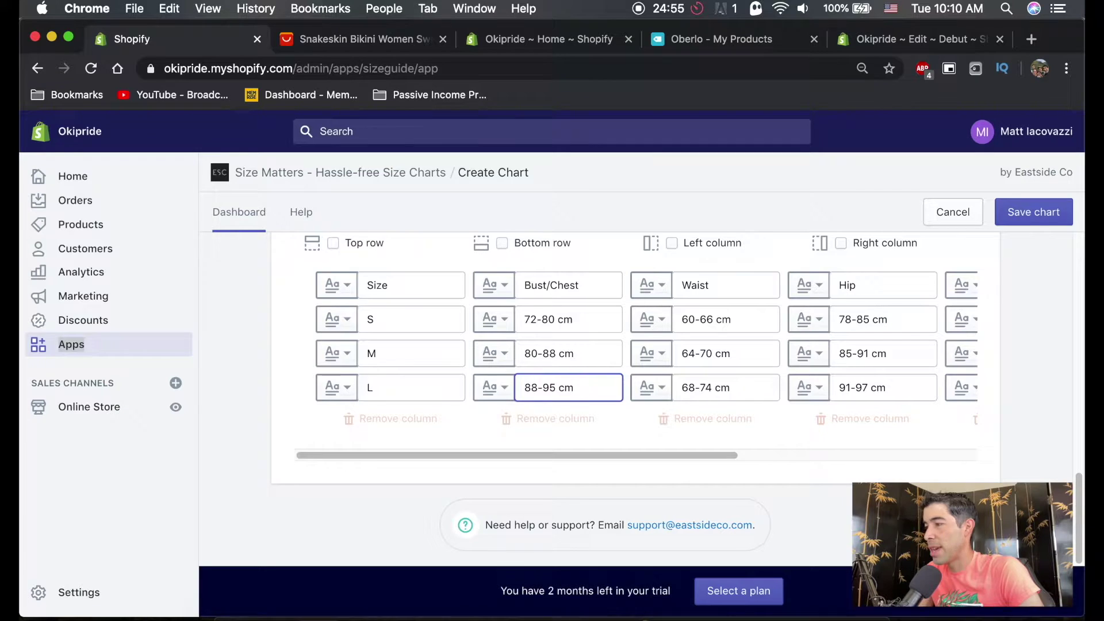
pyautogui.click(104, 230)
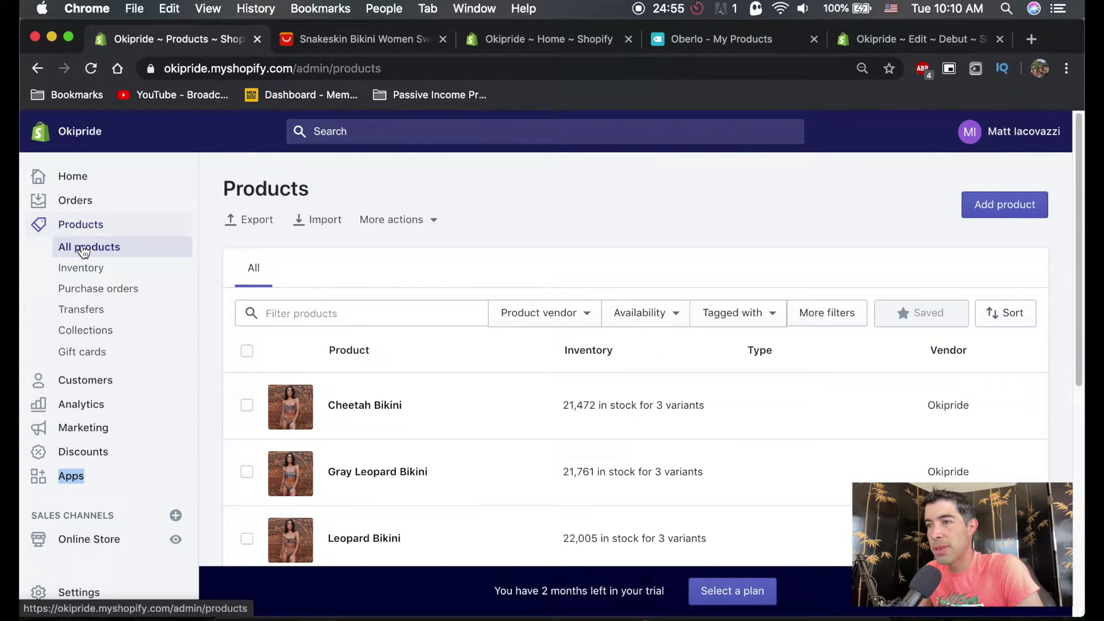
pyautogui.click(246, 352)
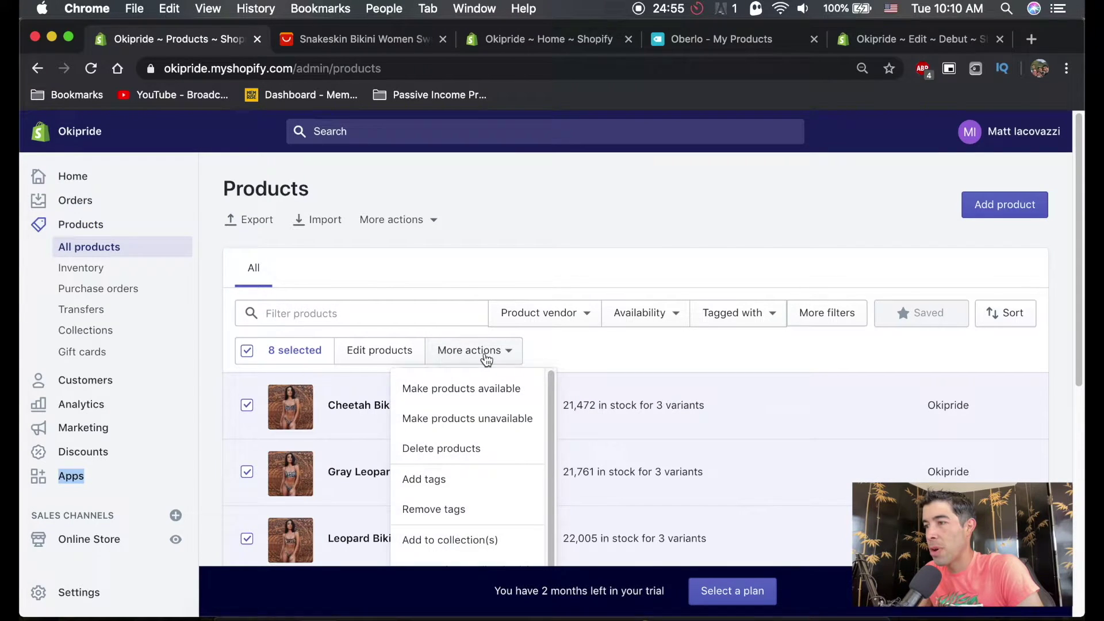
pyautogui.click(442, 477)
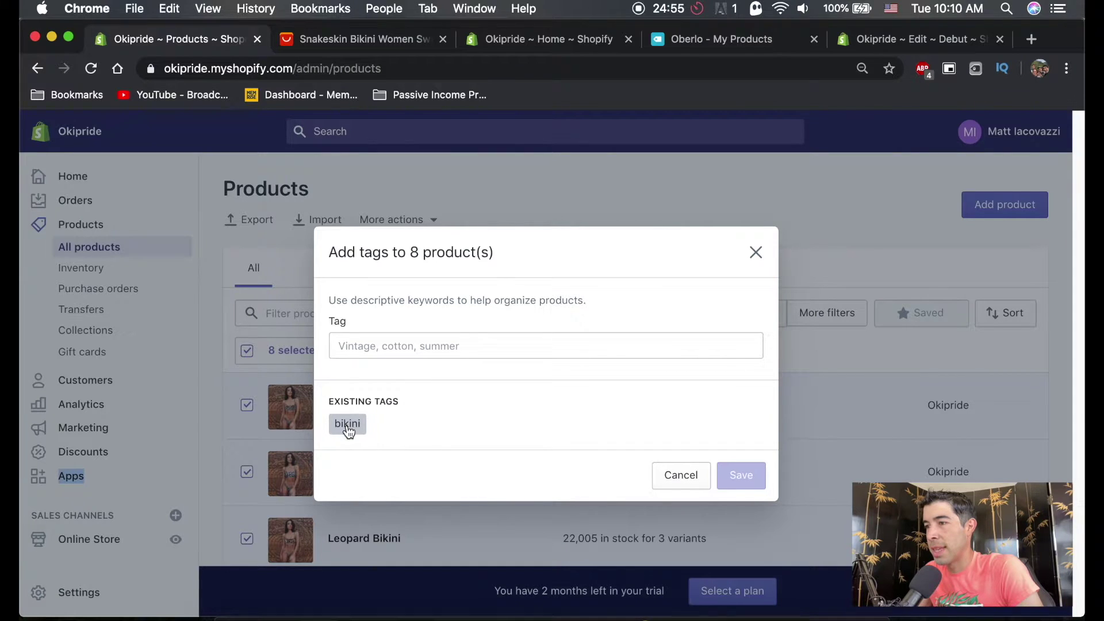
pyautogui.click(347, 426)
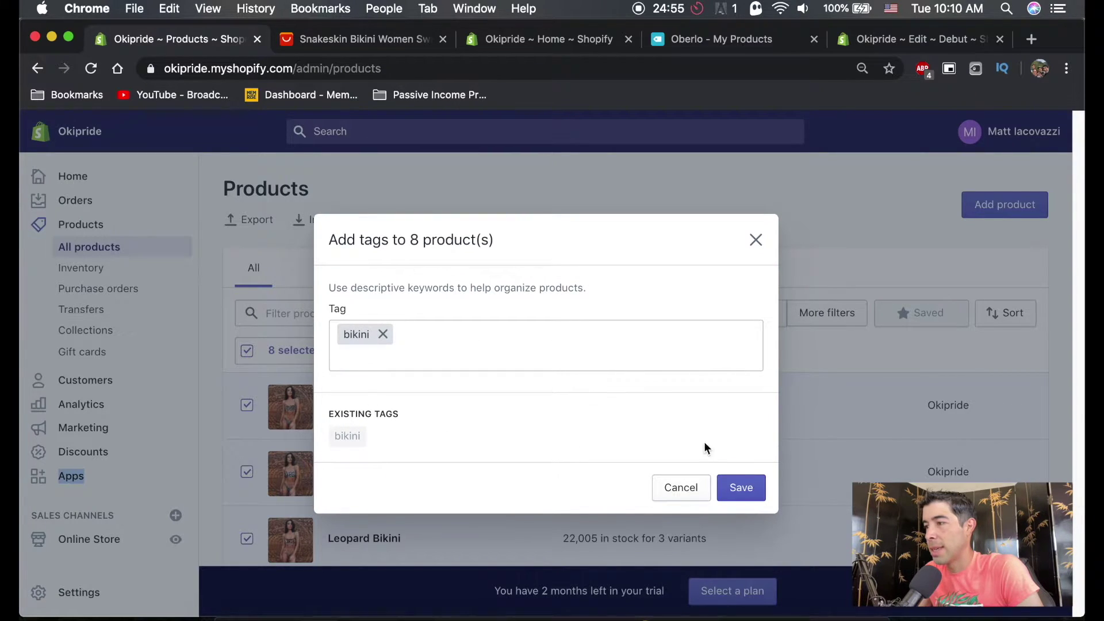
pyautogui.click(739, 487)
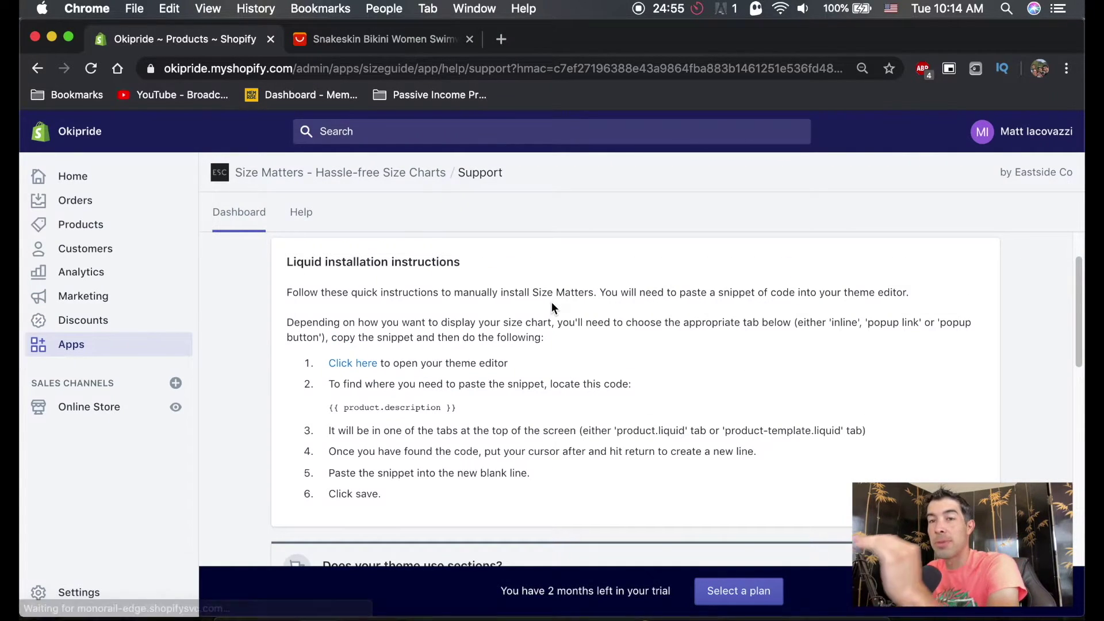
# Step: Compare the Inline, Popup Link and Popup Button snippets, settling on Inline
pyautogui.scroll(-10, 551, 304)
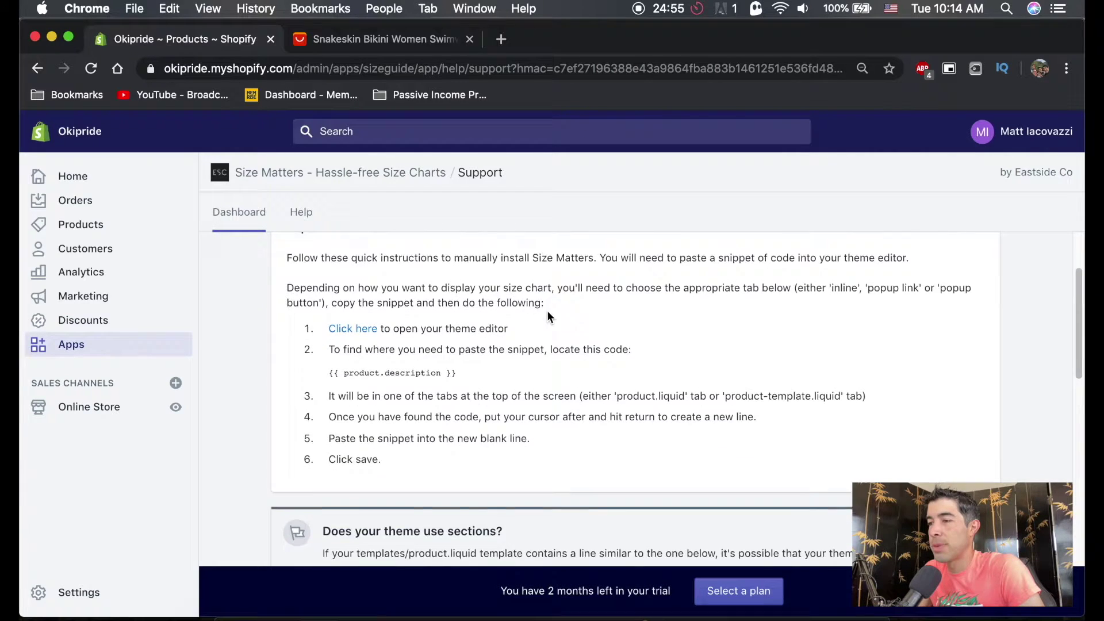
pyautogui.scroll(-6, 581, 338)
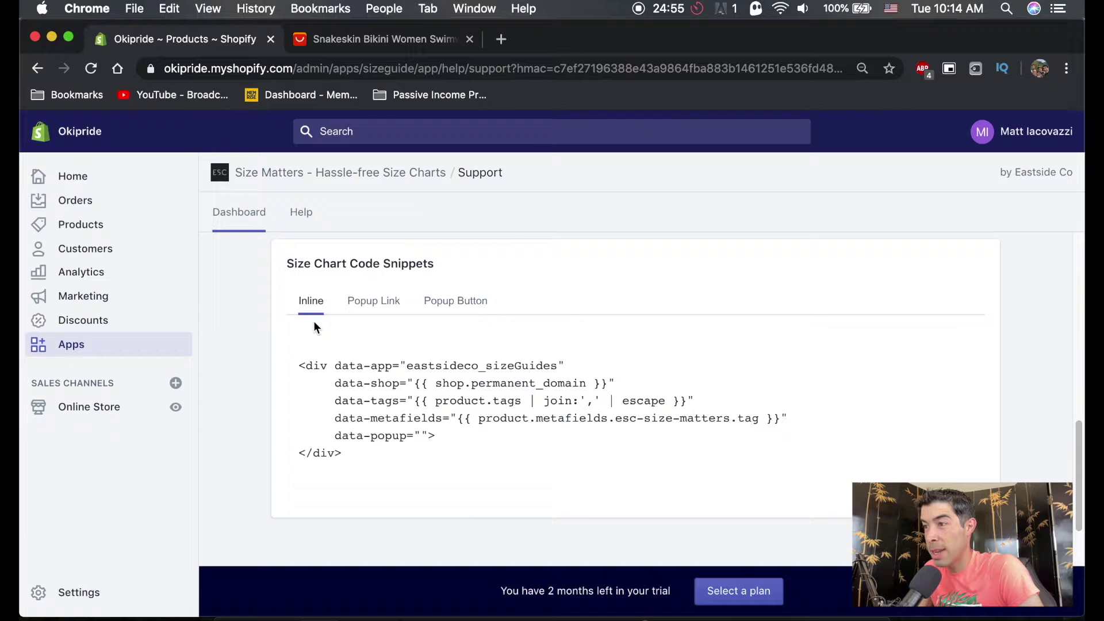
pyautogui.click(311, 303)
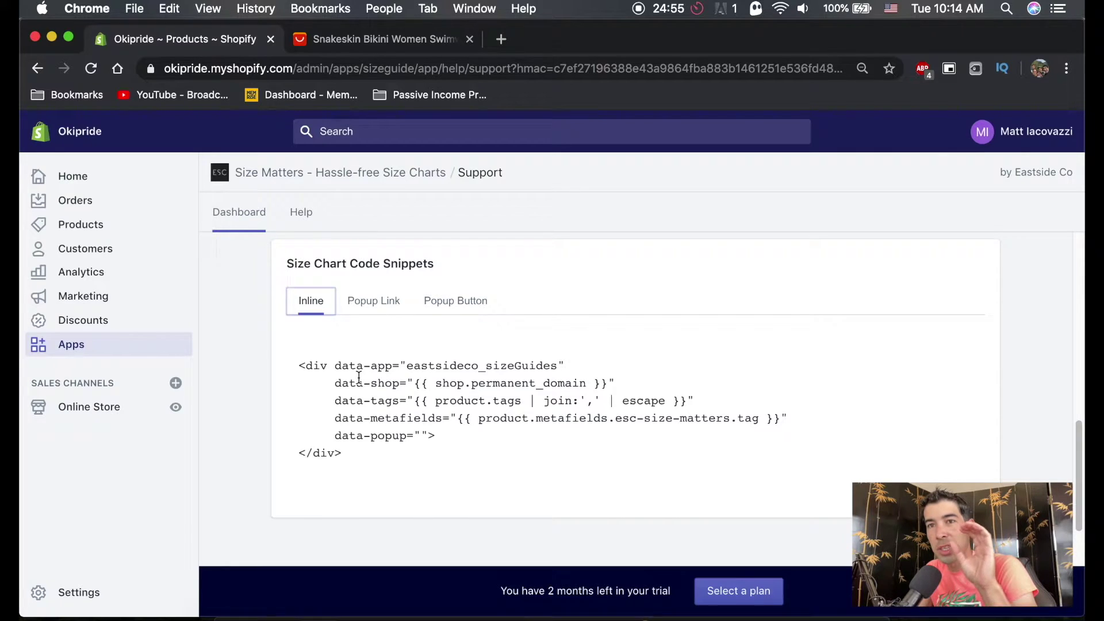
pyautogui.click(372, 301)
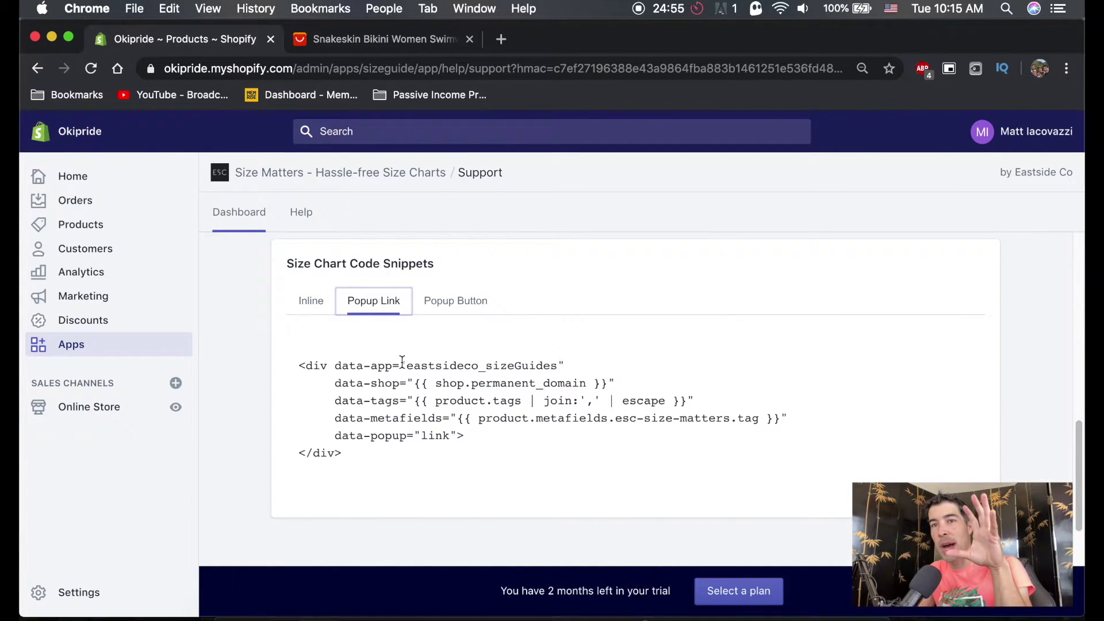
pyautogui.click(457, 310)
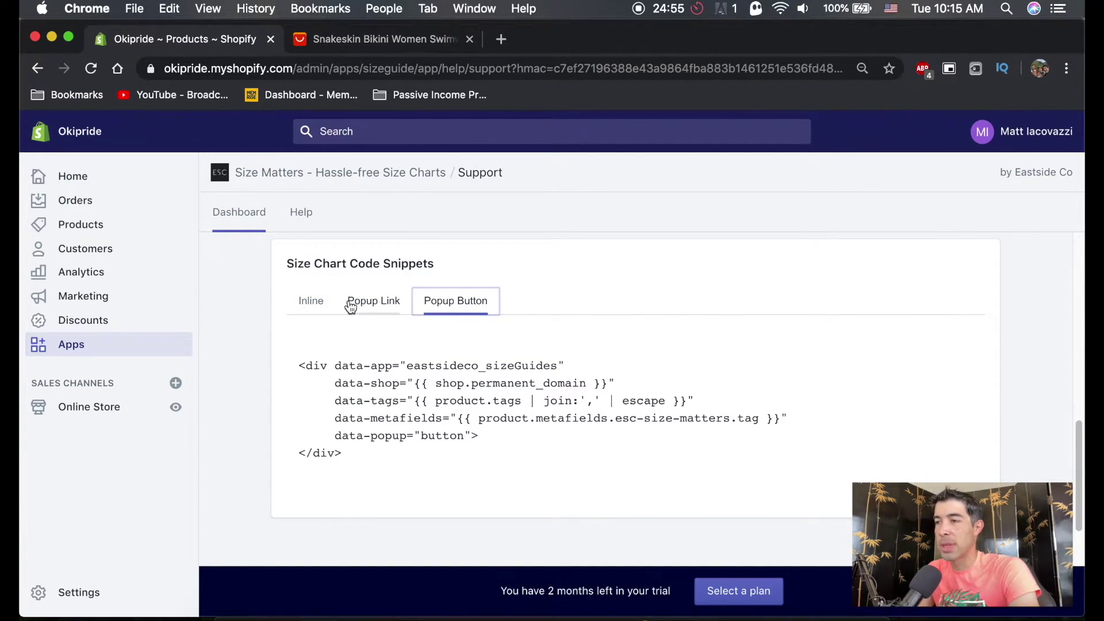
pyautogui.click(323, 310)
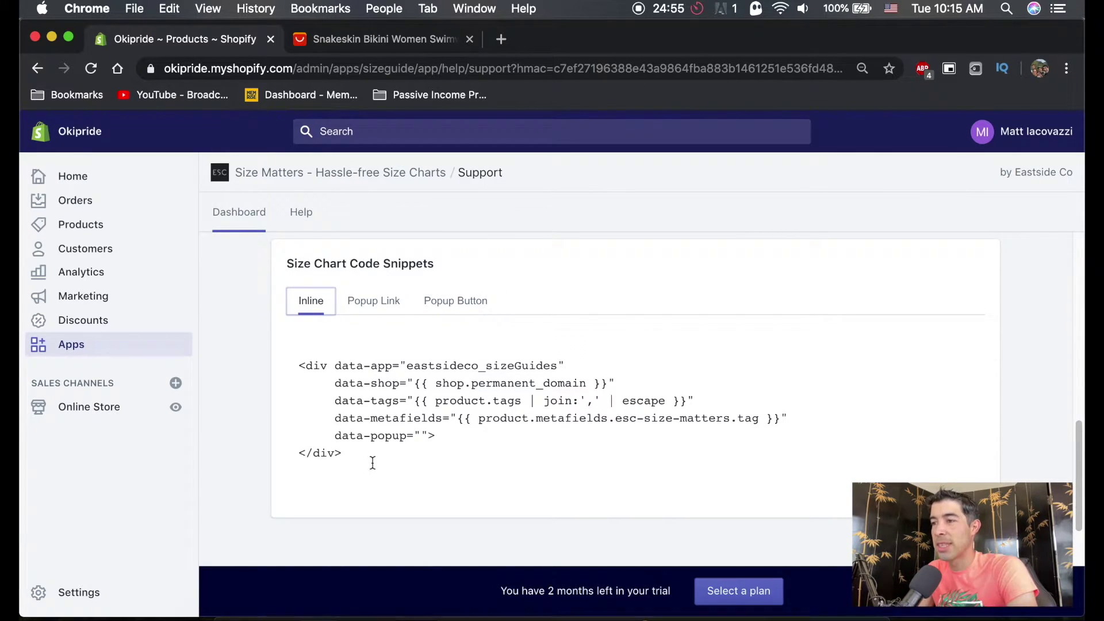
# Step: Select the Inline snippet code and open sections/product-template.liquid
pyautogui.moveTo(363, 453); pyautogui.dragTo(295, 363)
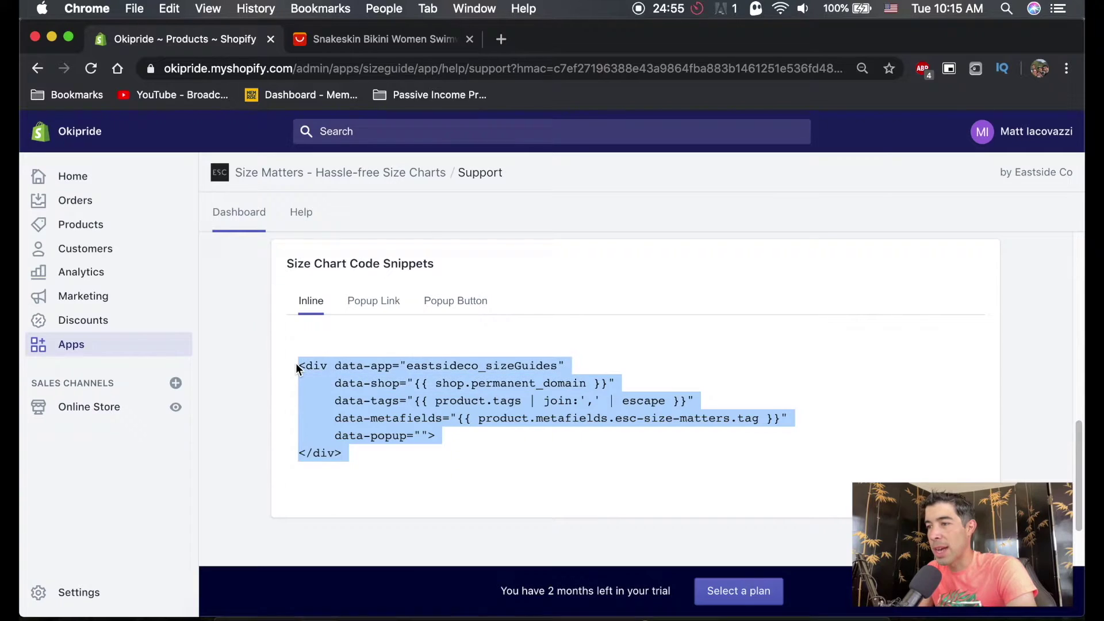
pyautogui.scroll(5, 446, 457)
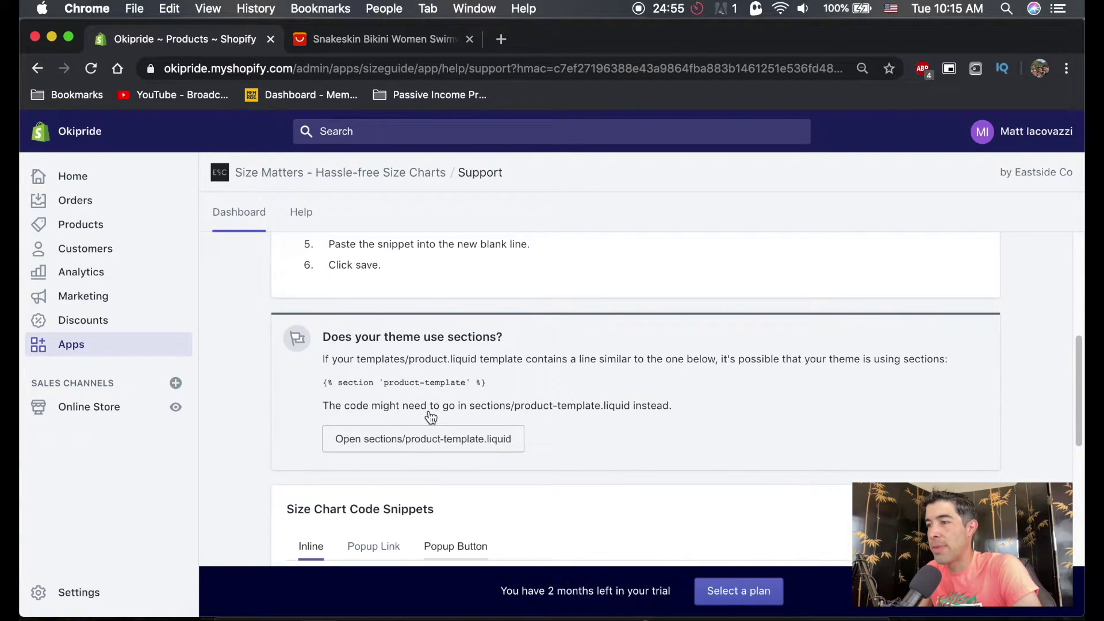
pyautogui.click(418, 448)
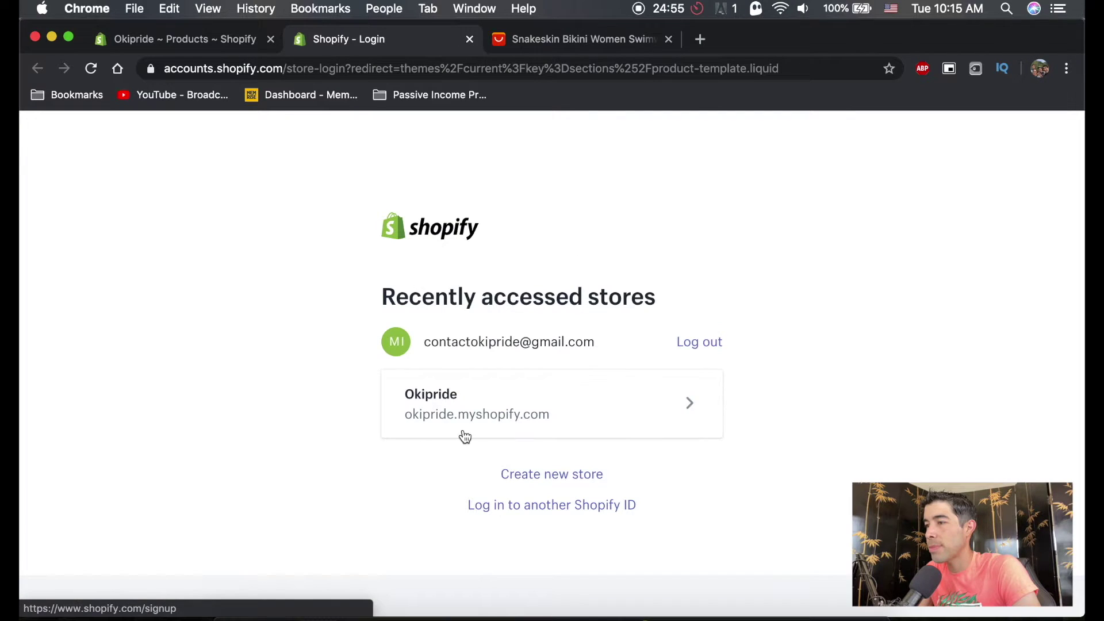
# Step: Continue into the Okipride store and browse the product-template.liquid code
pyautogui.click(480, 424)
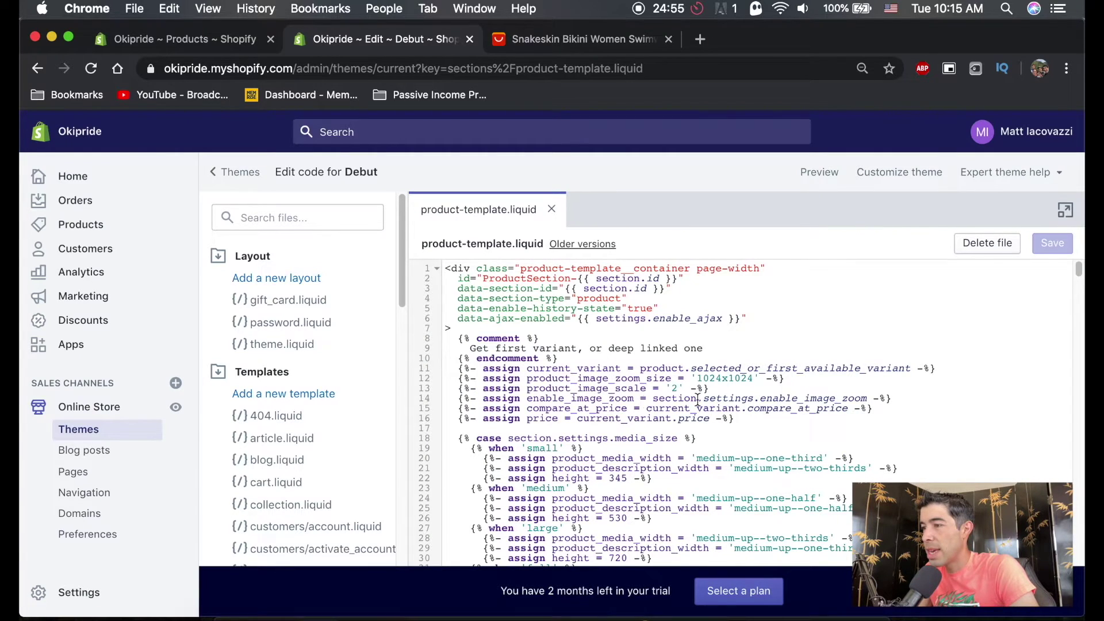
pyautogui.scroll(-2, 575, 357)
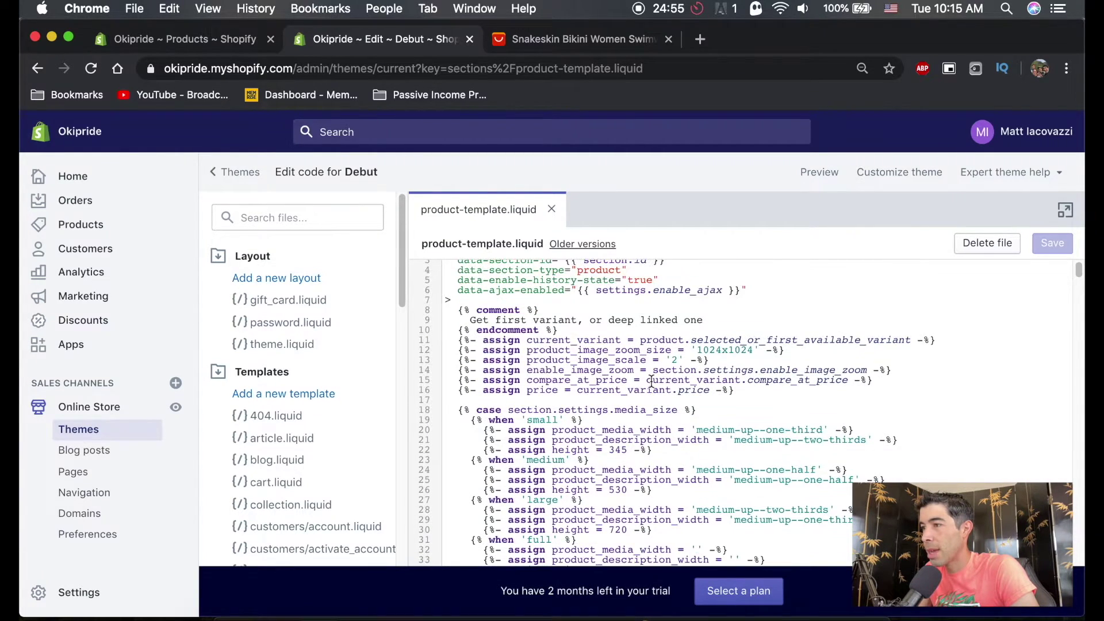
pyautogui.scroll(2, 518, 311)
pyautogui.scroll(-5, 648, 401)
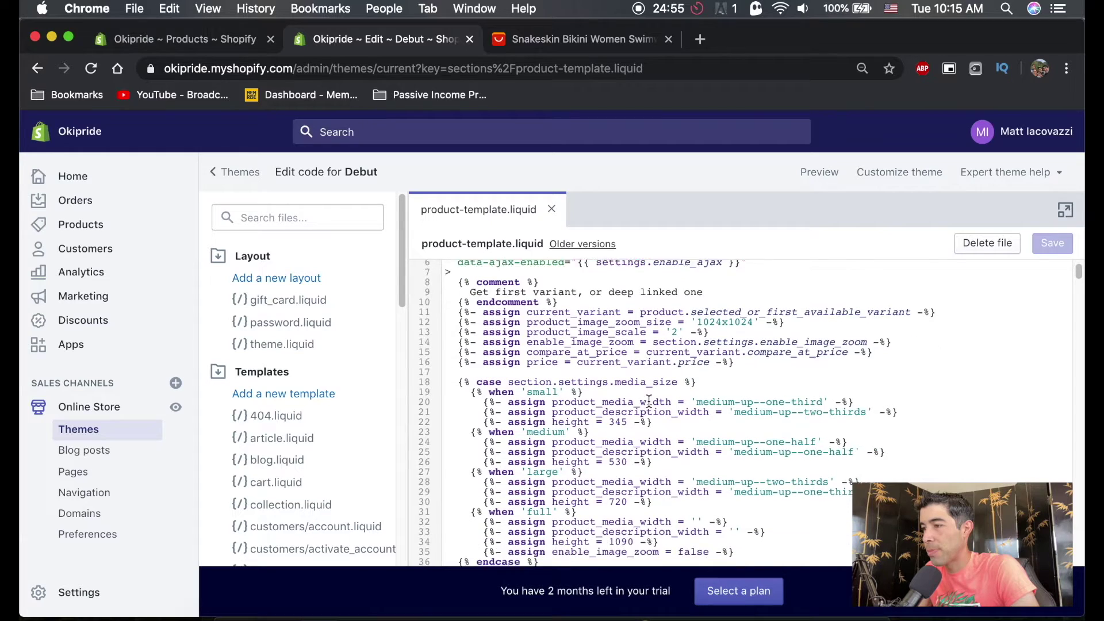
pyautogui.scroll(-12, 658, 404)
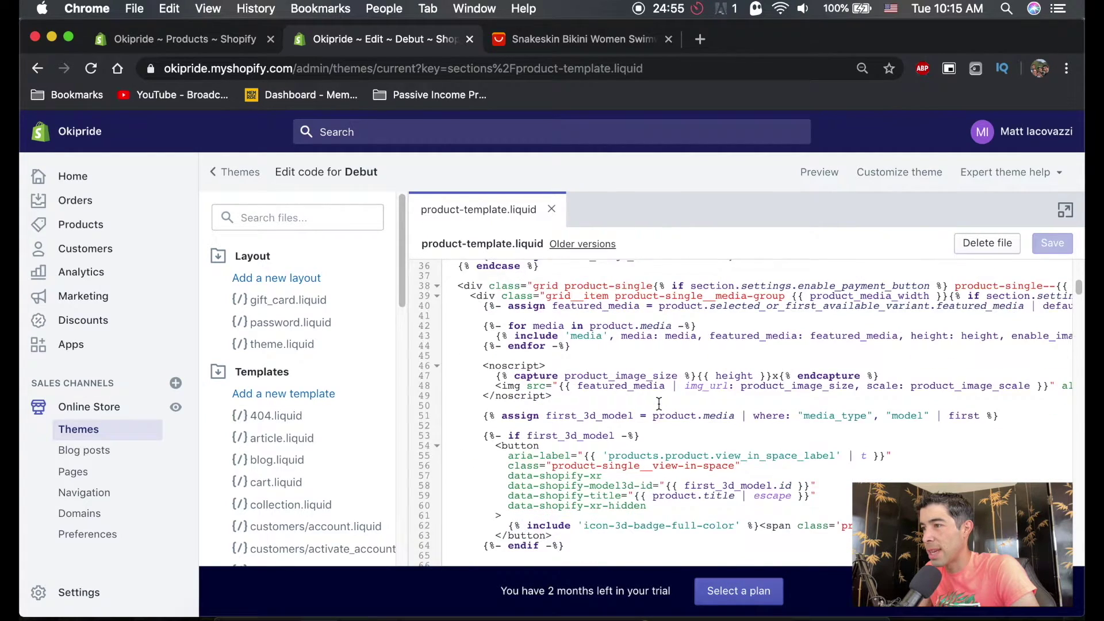
pyautogui.scroll(-4, 659, 404)
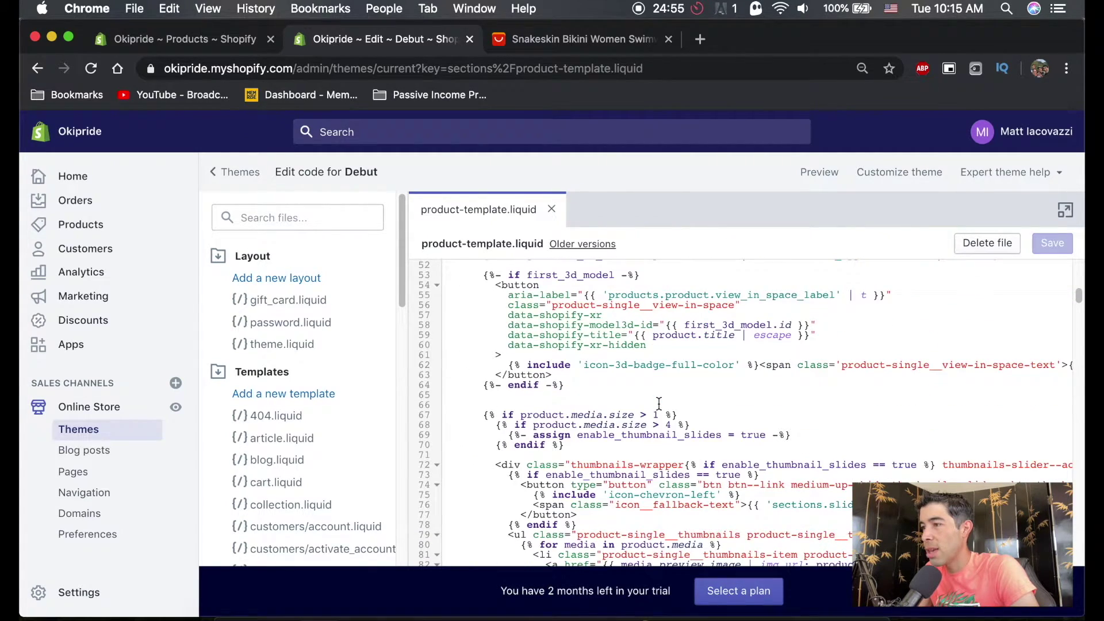
pyautogui.scroll(-4, 659, 402)
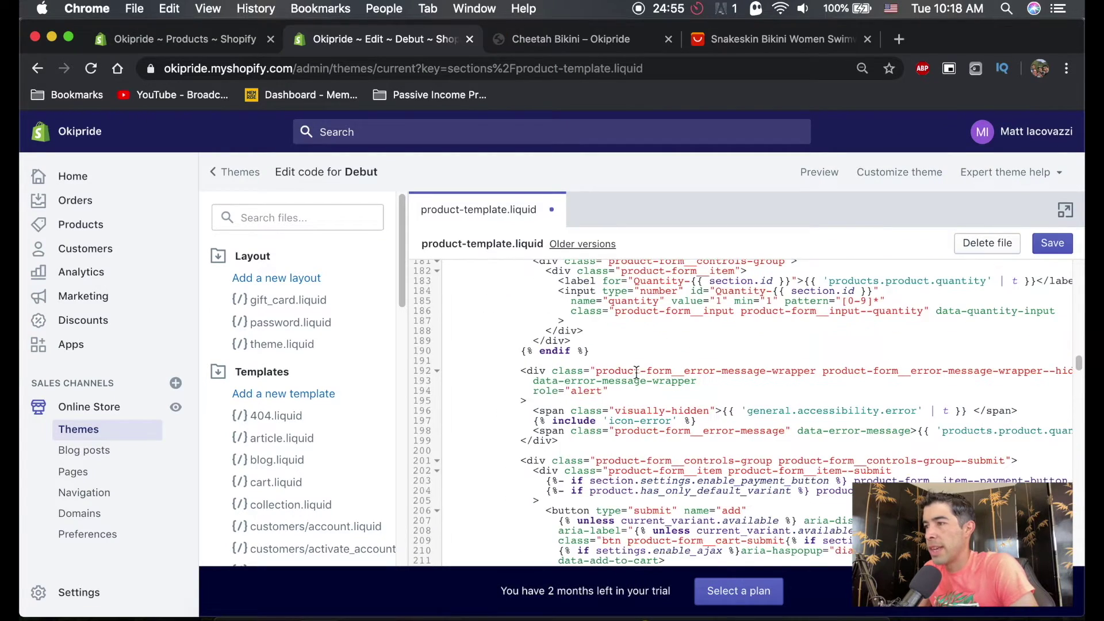
pyautogui.scroll(-2, 636, 372)
pyautogui.scroll(-12, 637, 372)
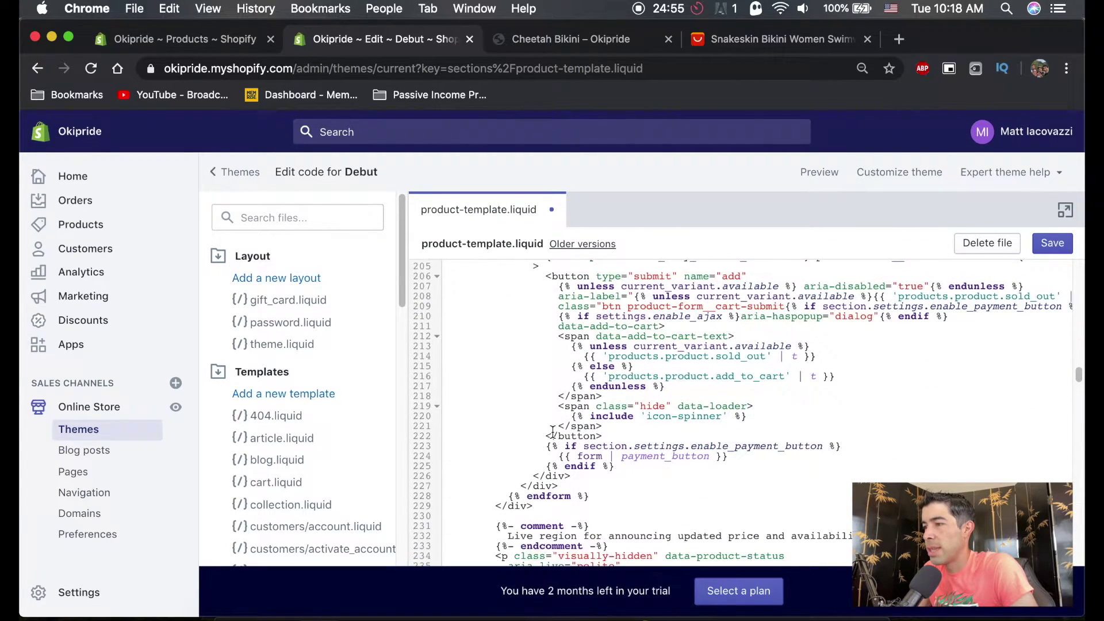
pyautogui.scroll(-2, 552, 426)
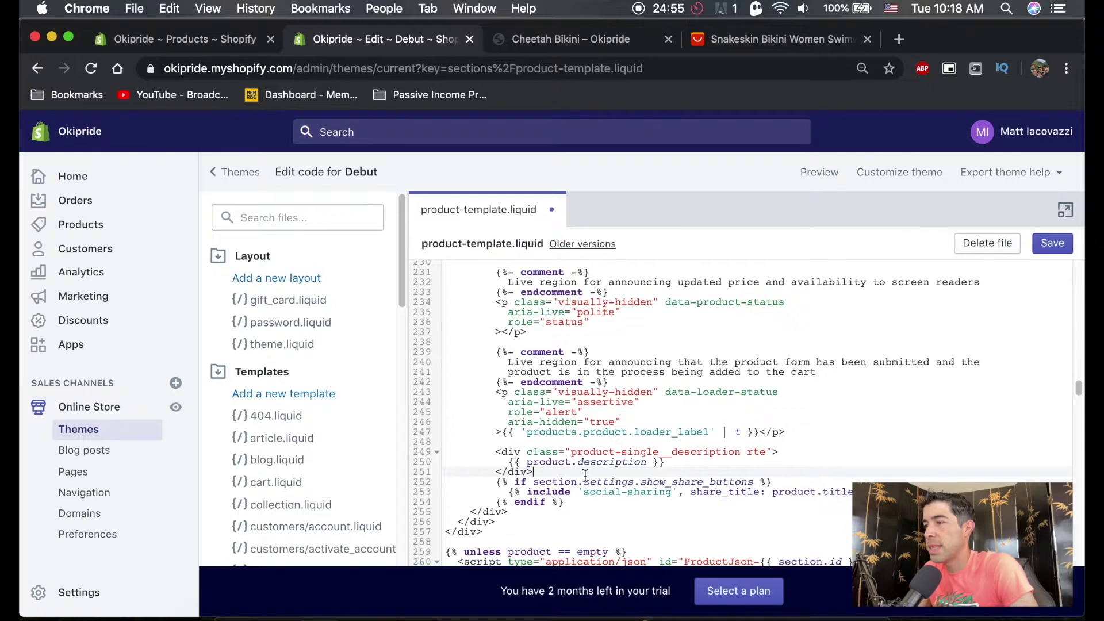
pyautogui.scroll(-2, 569, 468)
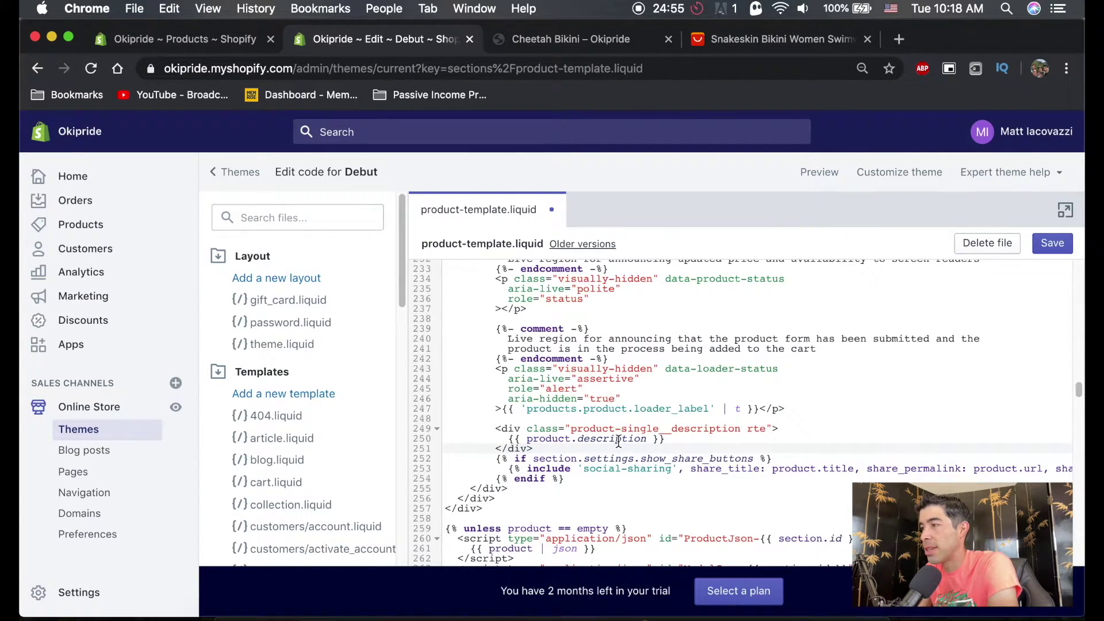
# Step: Search the template for 'description' to reach the product.description match near line 250
pyautogui.press('cmd+f')
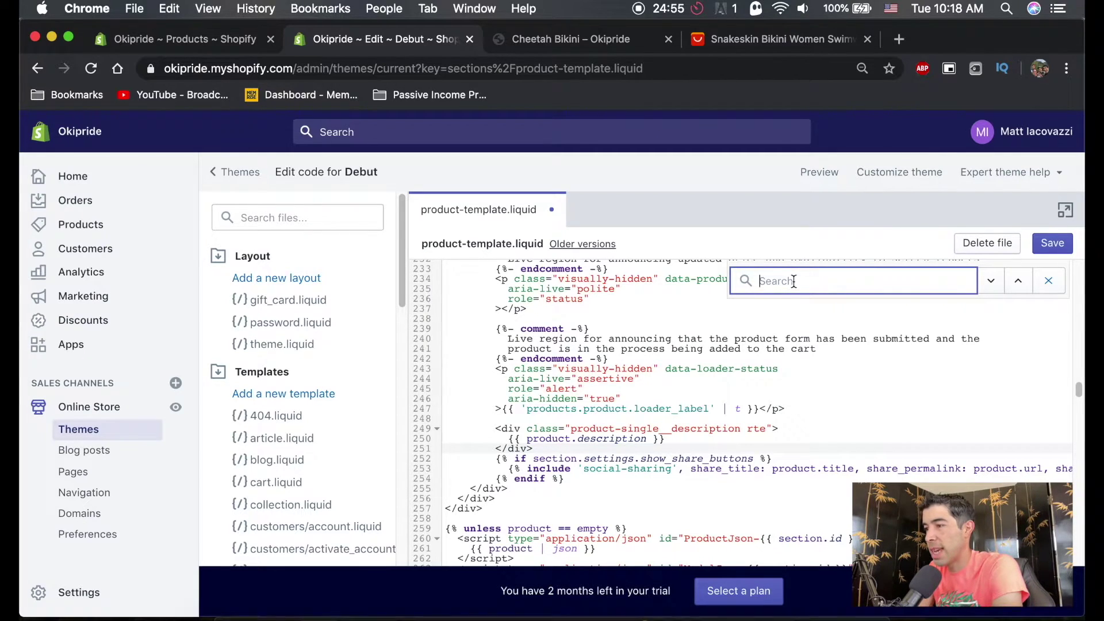
pyautogui.write('descri')
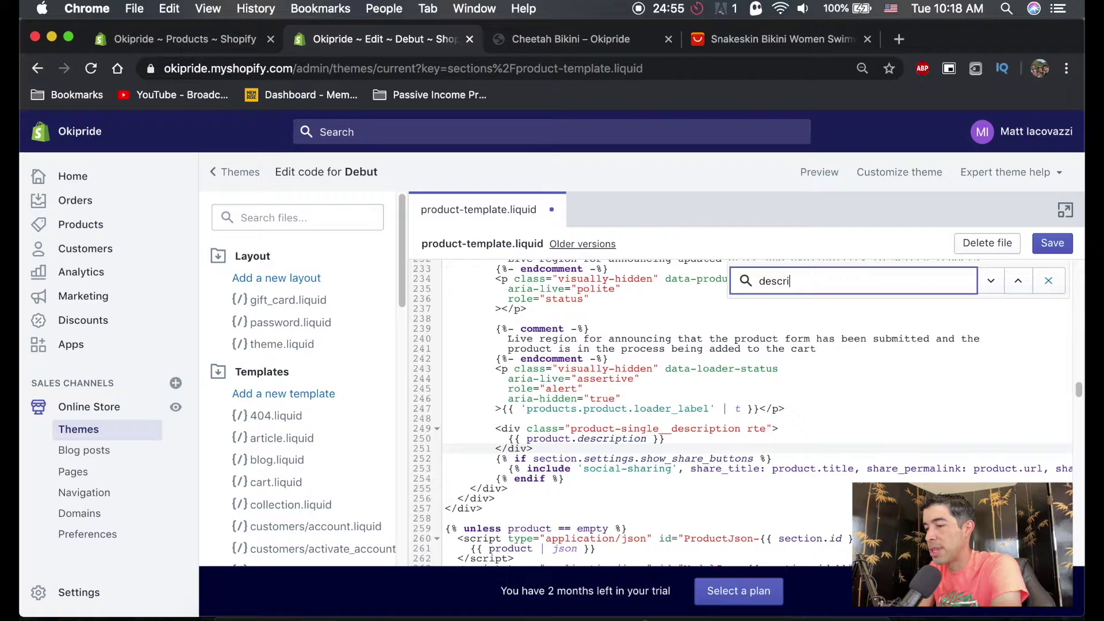
pyautogui.write('ption')
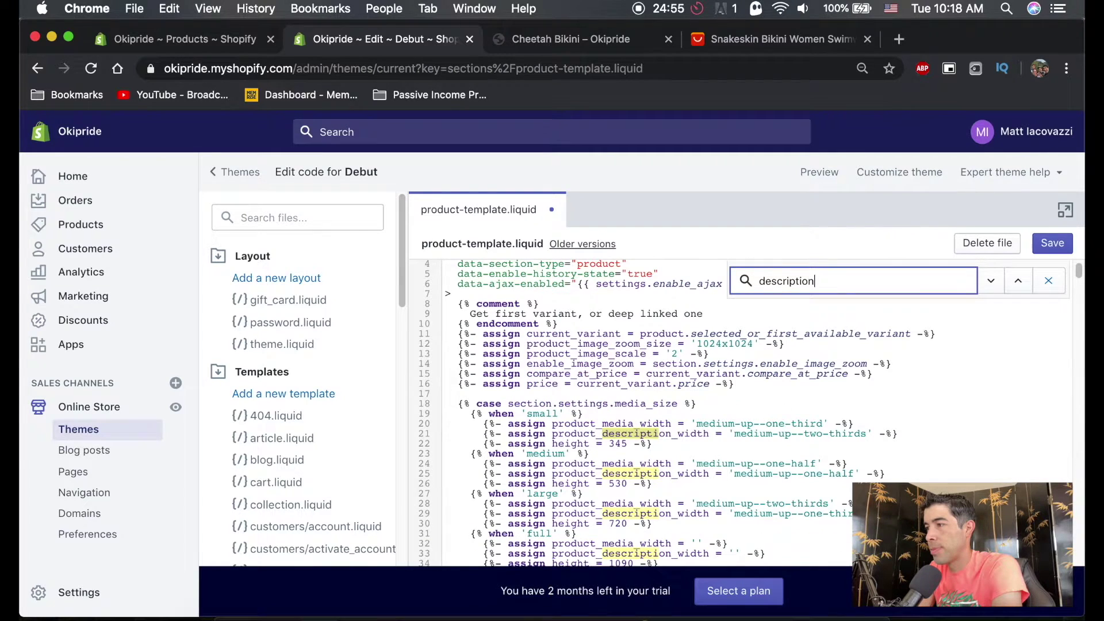
pyautogui.click(994, 282)
pyautogui.click(995, 282)
pyautogui.click(994, 281)
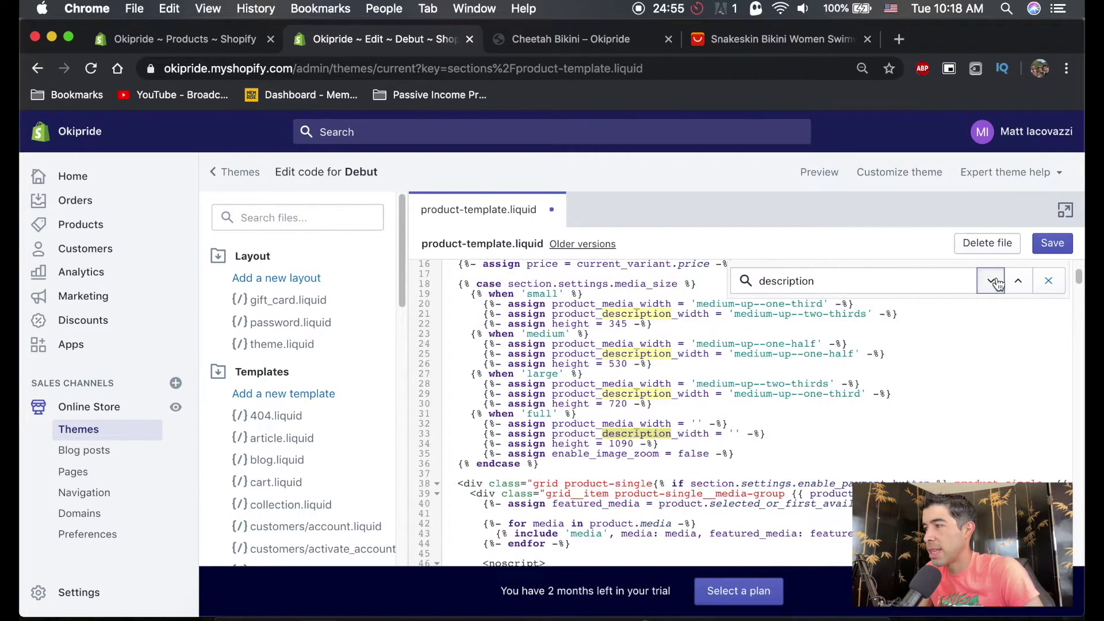
pyautogui.click(994, 281)
pyautogui.click(995, 281)
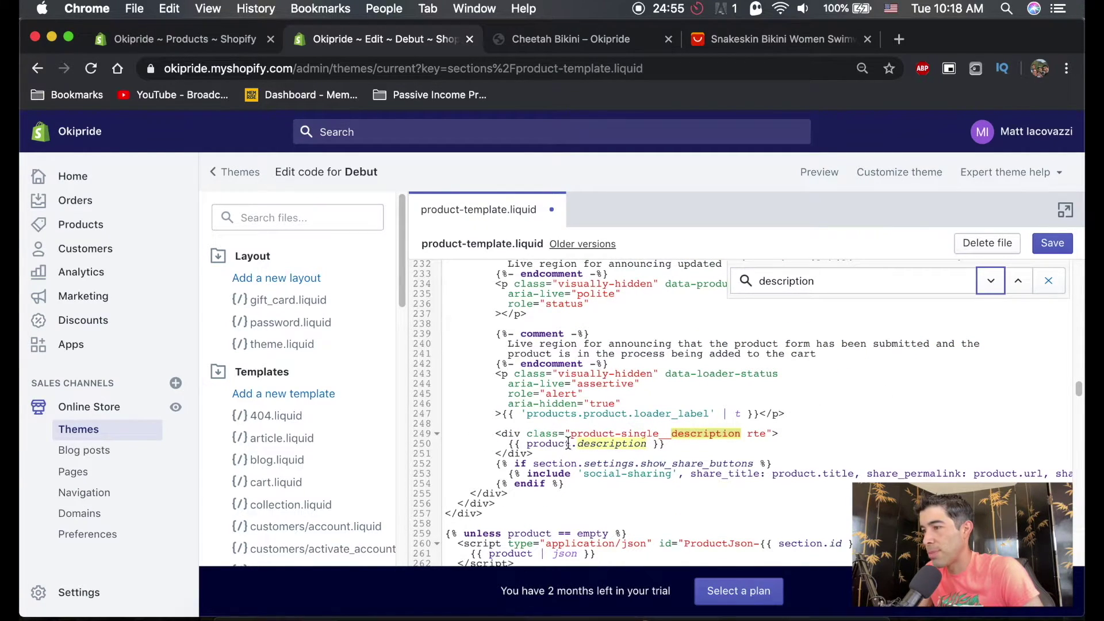
# Step: Paste the sizeGuides snippet on a new line after the description's closing div and save
pyautogui.click(672, 446)
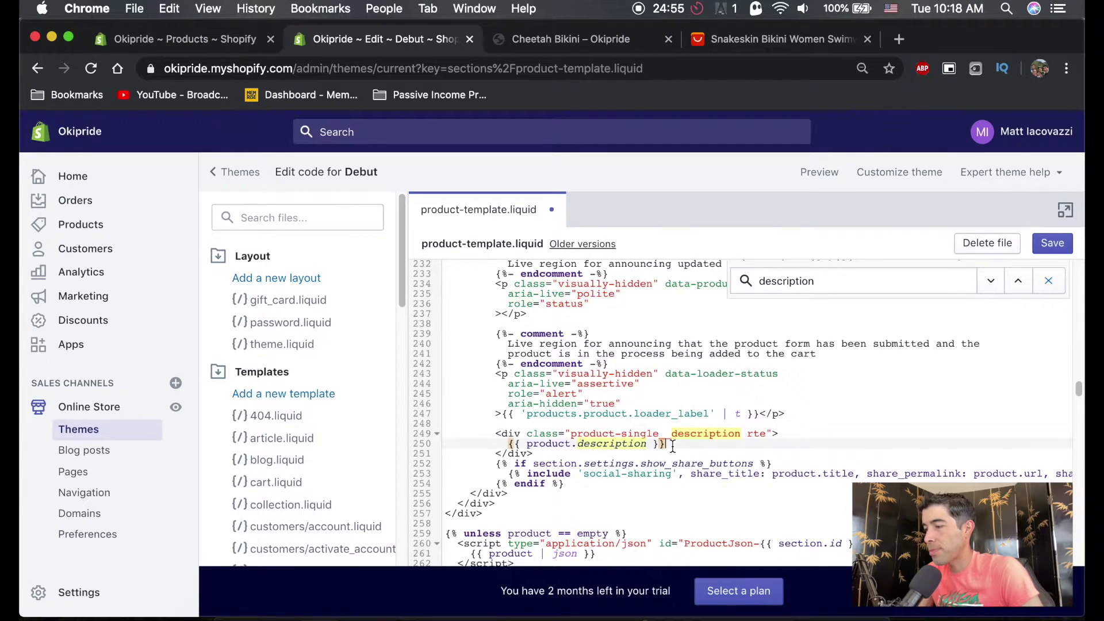
pyautogui.click(543, 460)
pyautogui.click(537, 453)
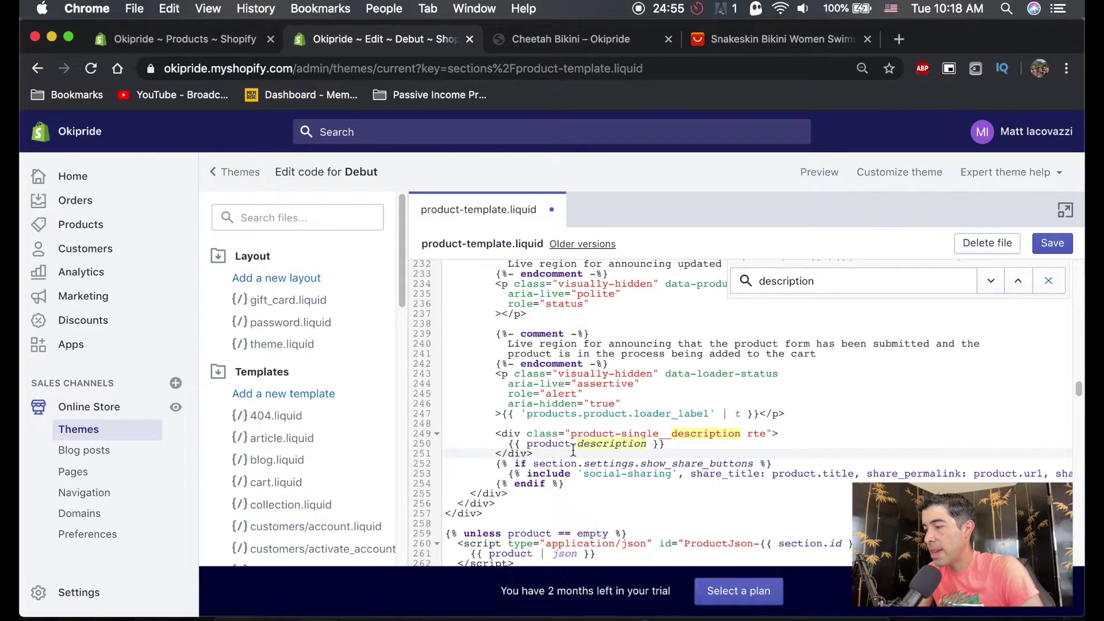
pyautogui.press('Return')
pyautogui.press('Return')
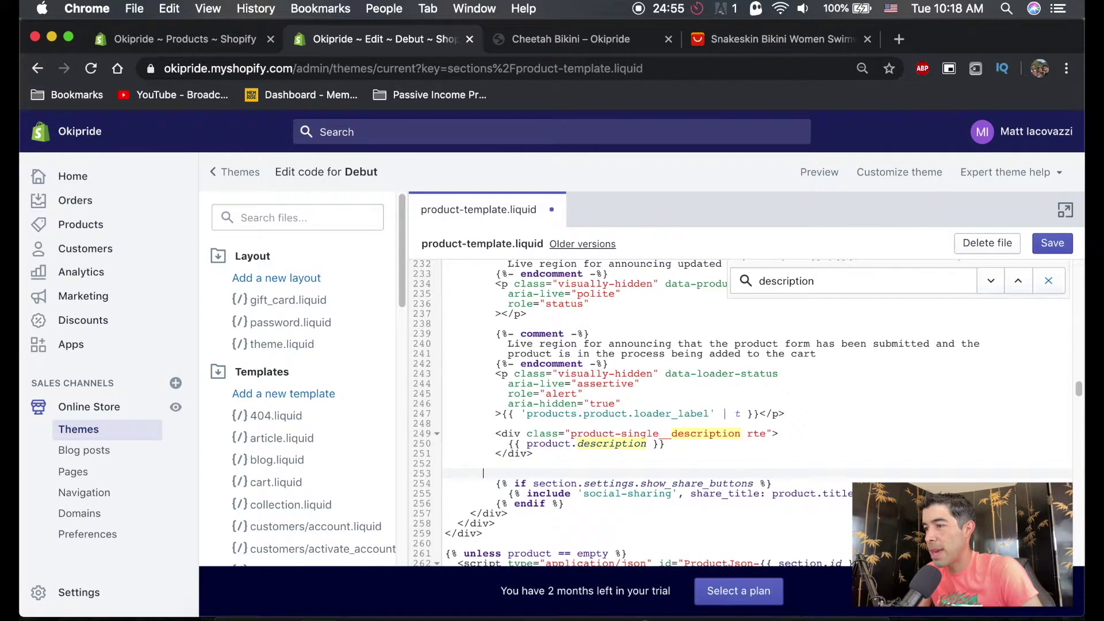
pyautogui.click(483, 463)
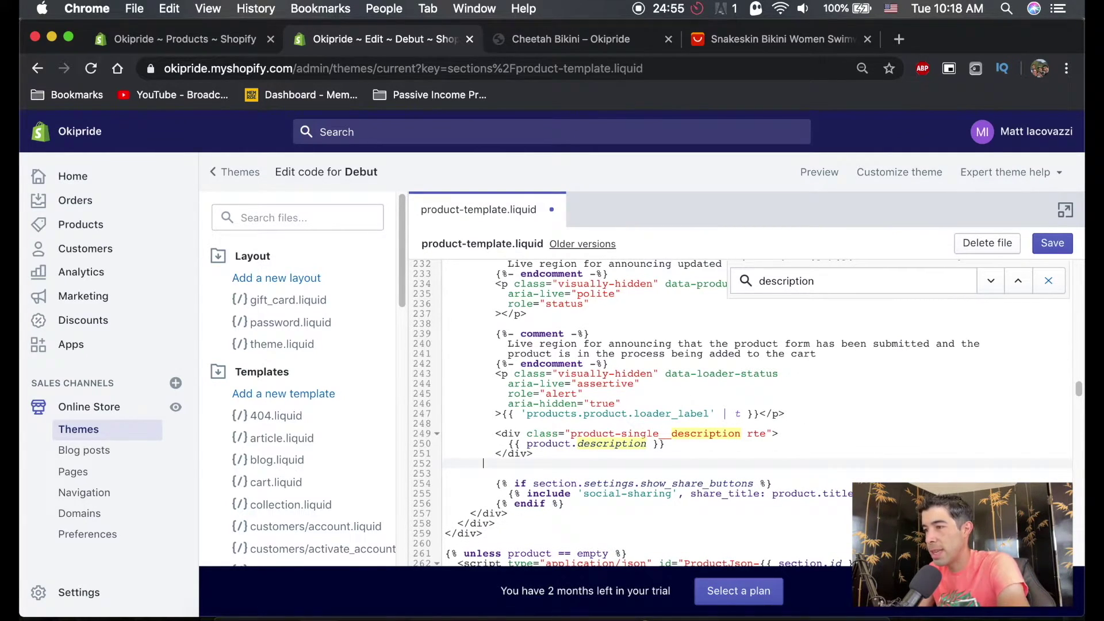
pyautogui.press('cmd+v')
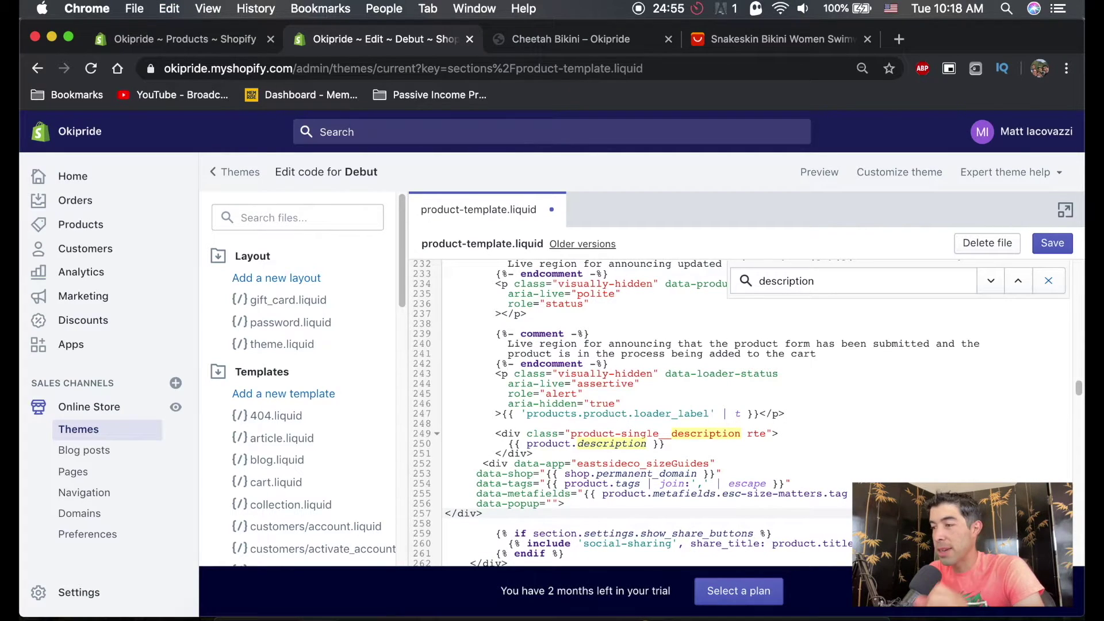
pyautogui.click(1050, 246)
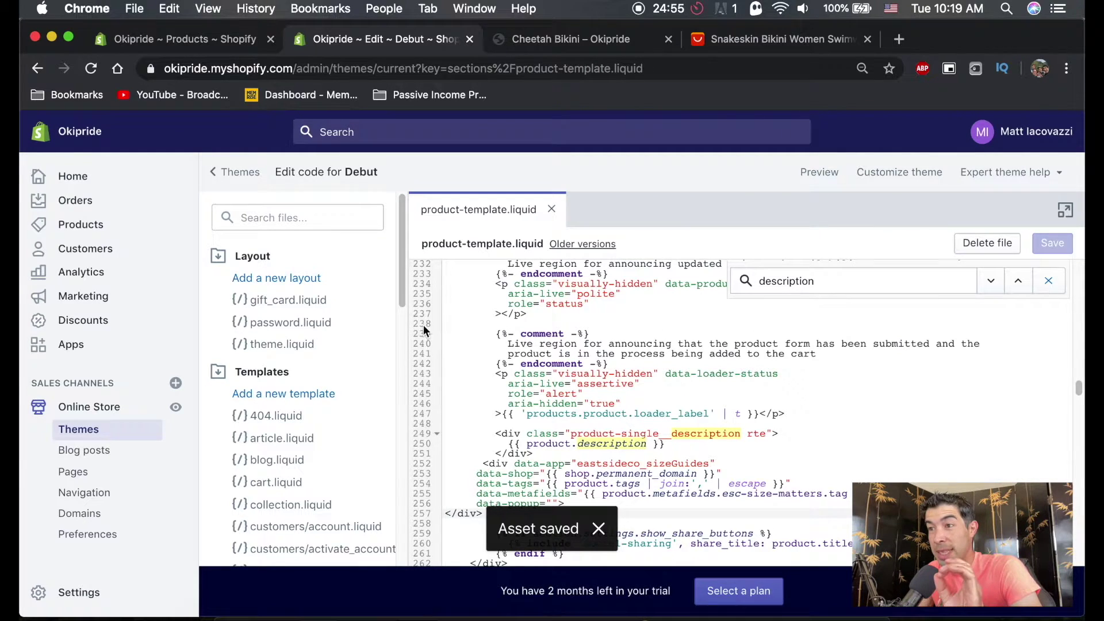
# Step: Open the Products list in a new tab, closing the old Cheetah Bikini preview
pyautogui.rightClick(94, 229)
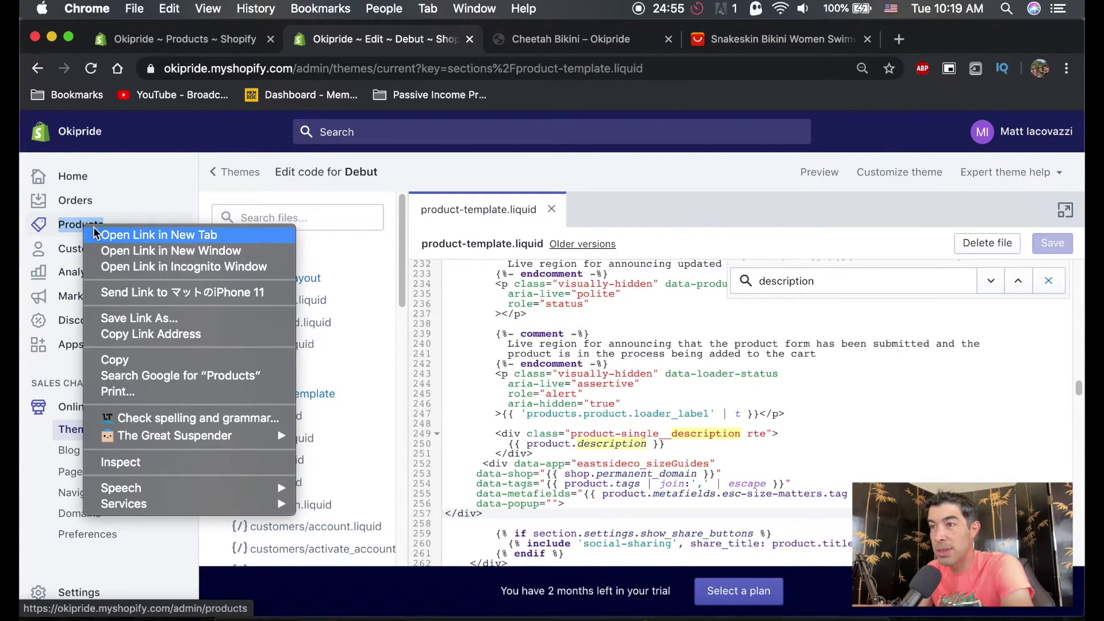
pyautogui.click(137, 235)
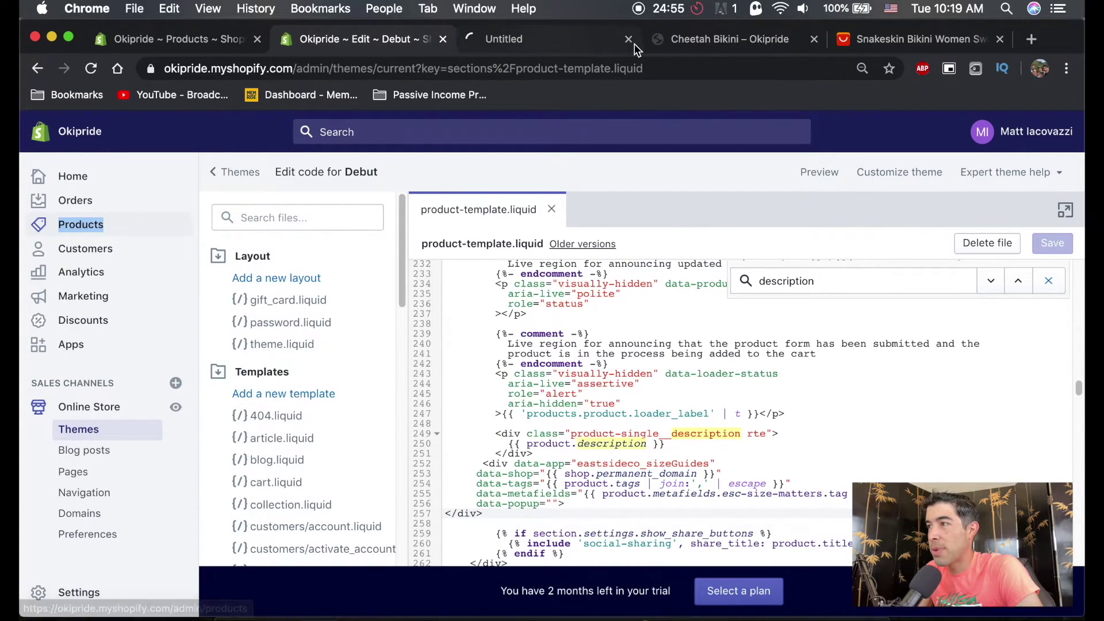
pyautogui.click(814, 38)
pyautogui.click(563, 36)
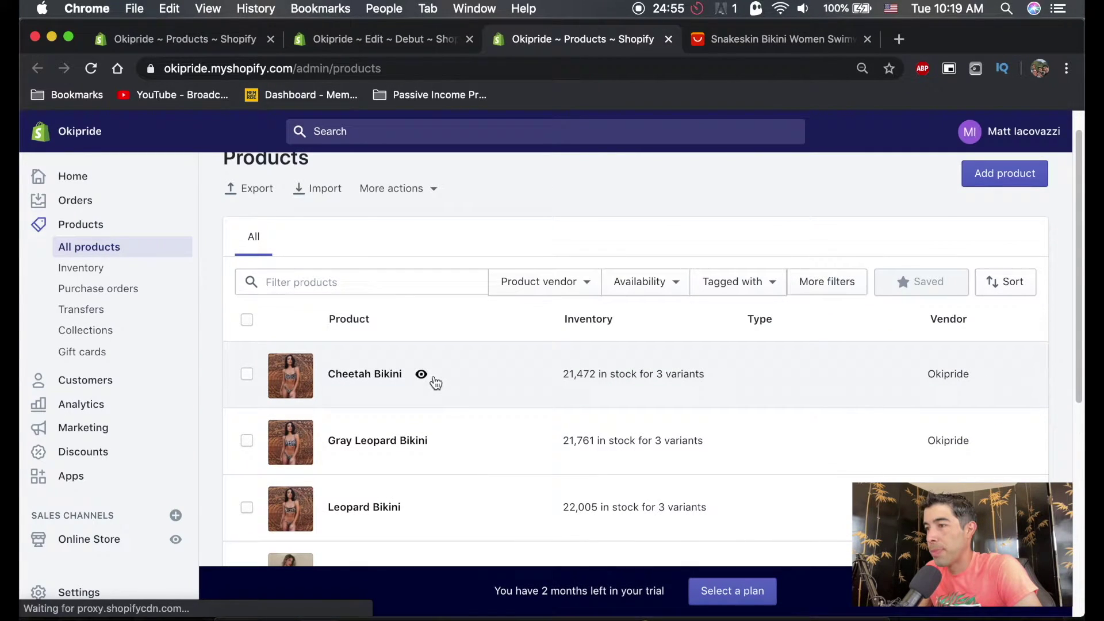
# Step: Preview the Cheetah Bikini product page and scroll to its size chart
pyautogui.click(421, 377)
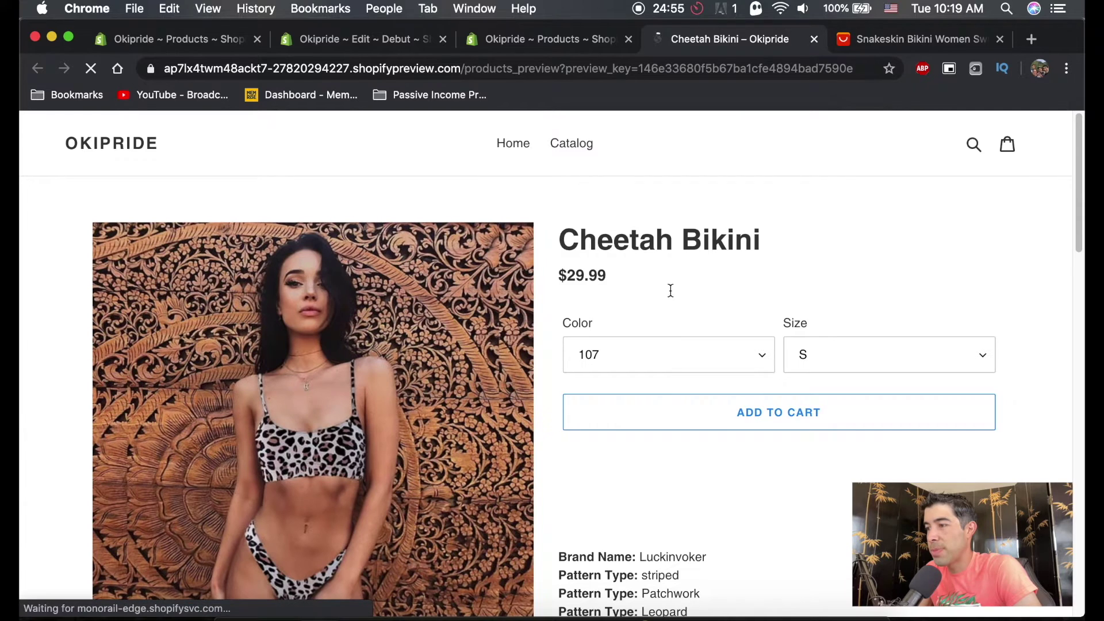
pyautogui.scroll(-10, 664, 380)
pyautogui.scroll(-6, 664, 380)
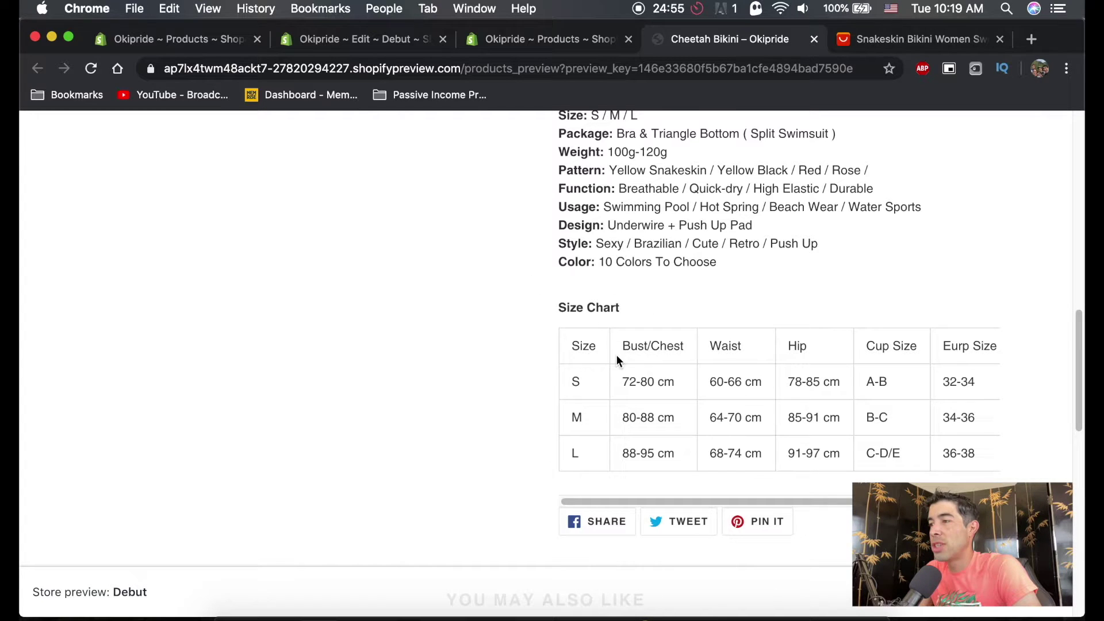
pyautogui.scroll(10, 632, 199)
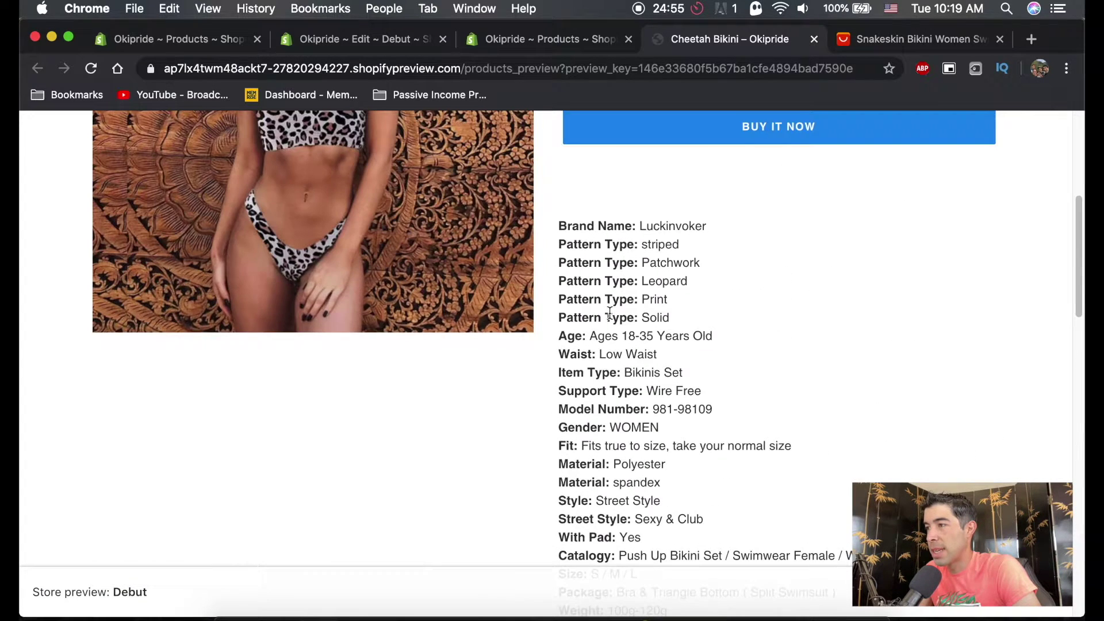
pyautogui.scroll(6, 604, 315)
pyautogui.scroll(-6, 644, 326)
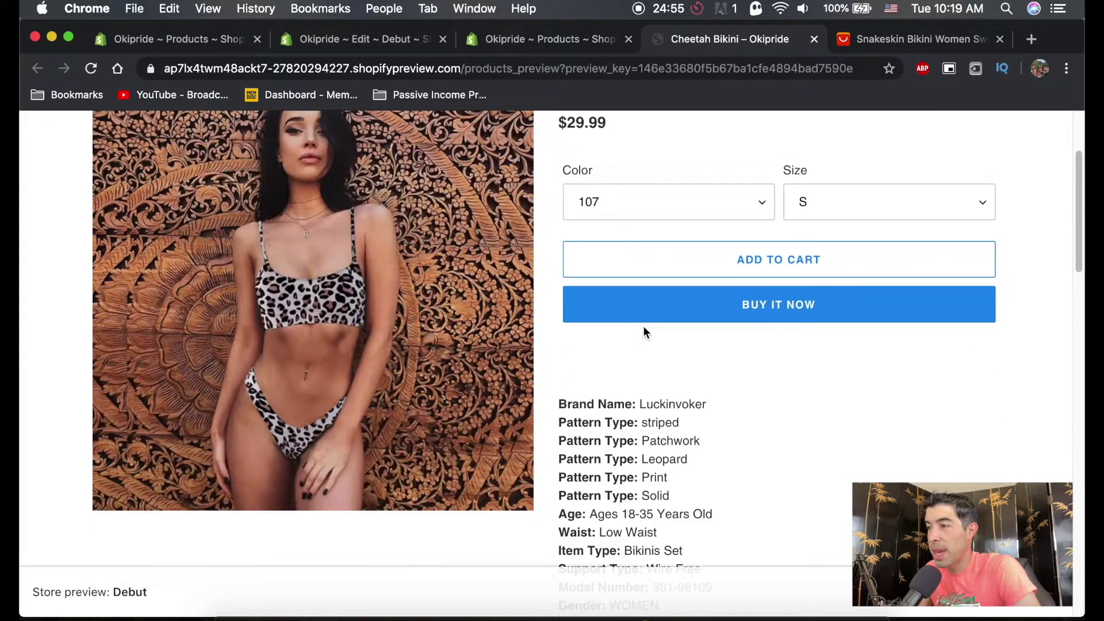
pyautogui.scroll(-8, 643, 326)
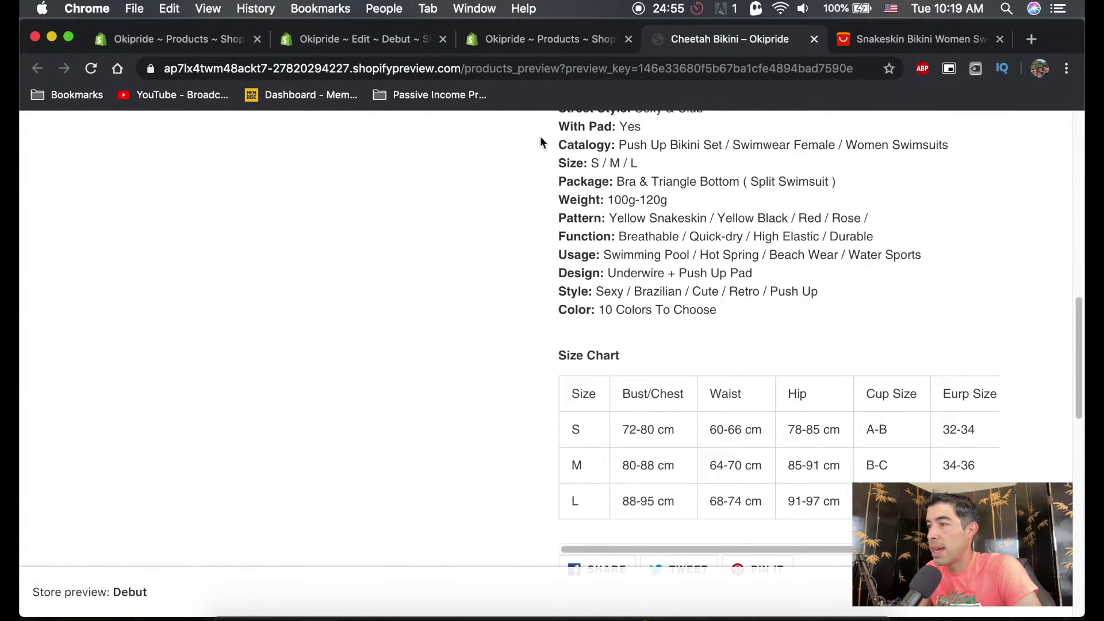
pyautogui.scroll(-1, 632, 500)
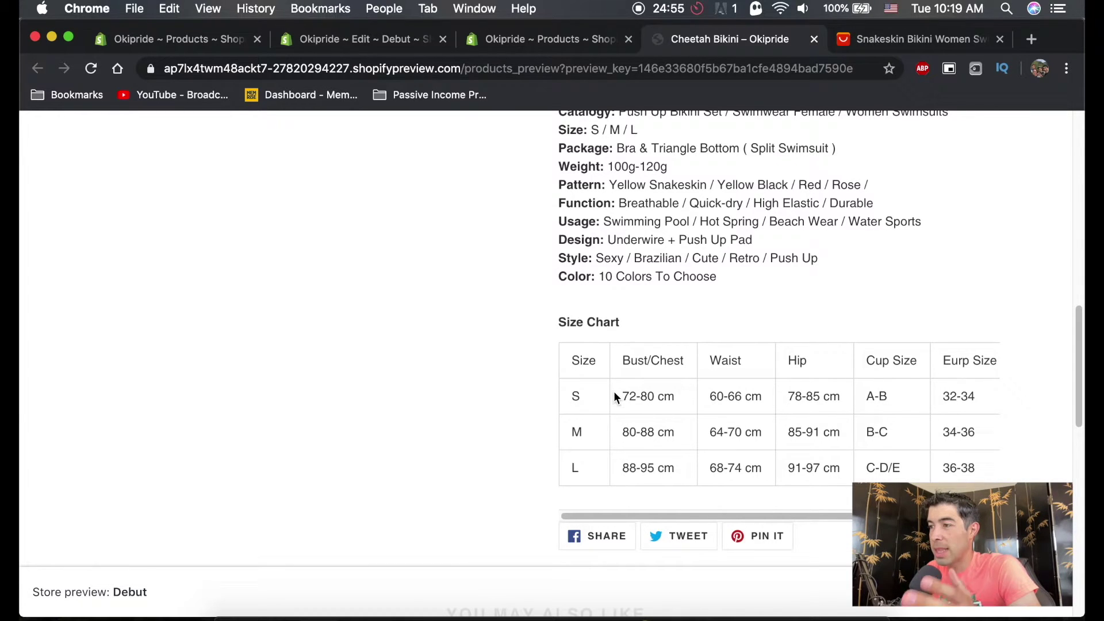
pyautogui.scroll(10, 614, 396)
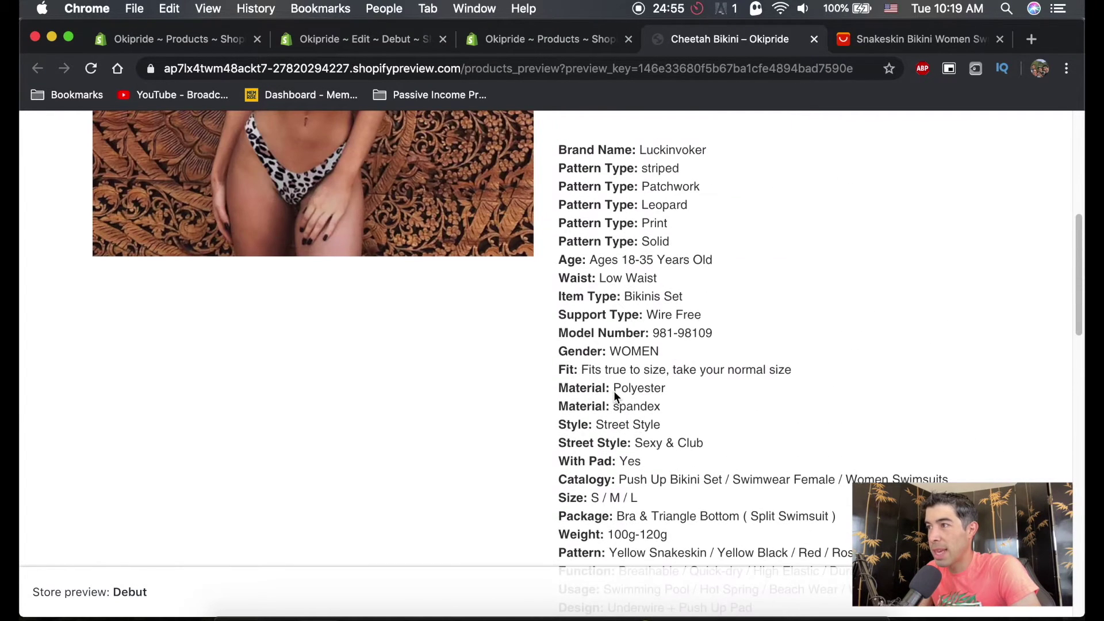
pyautogui.scroll(5, 613, 391)
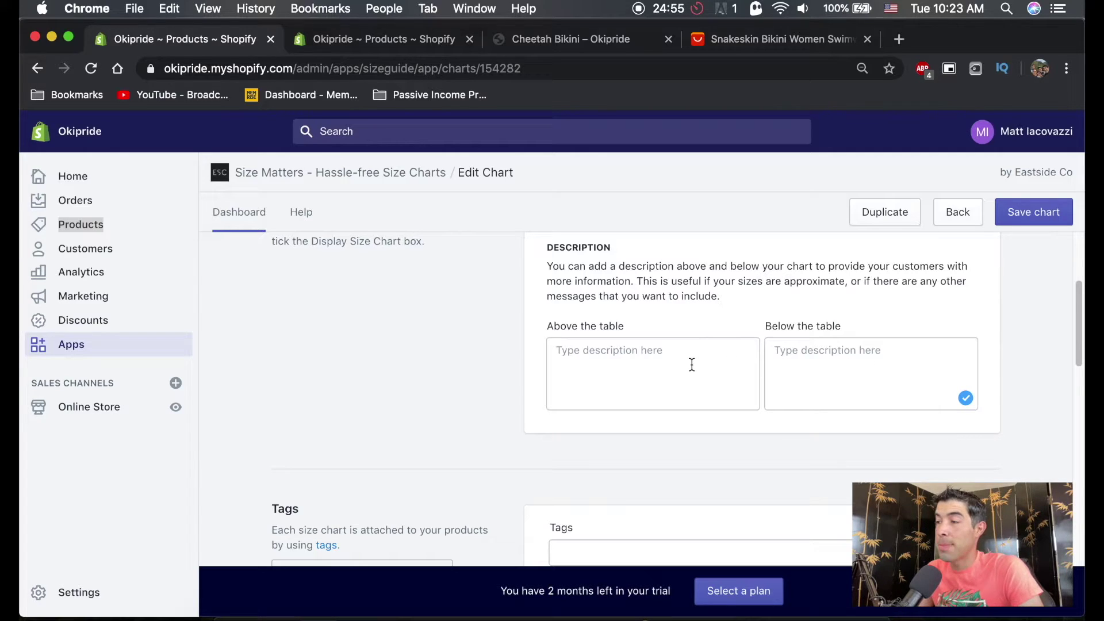
pyautogui.click(829, 351)
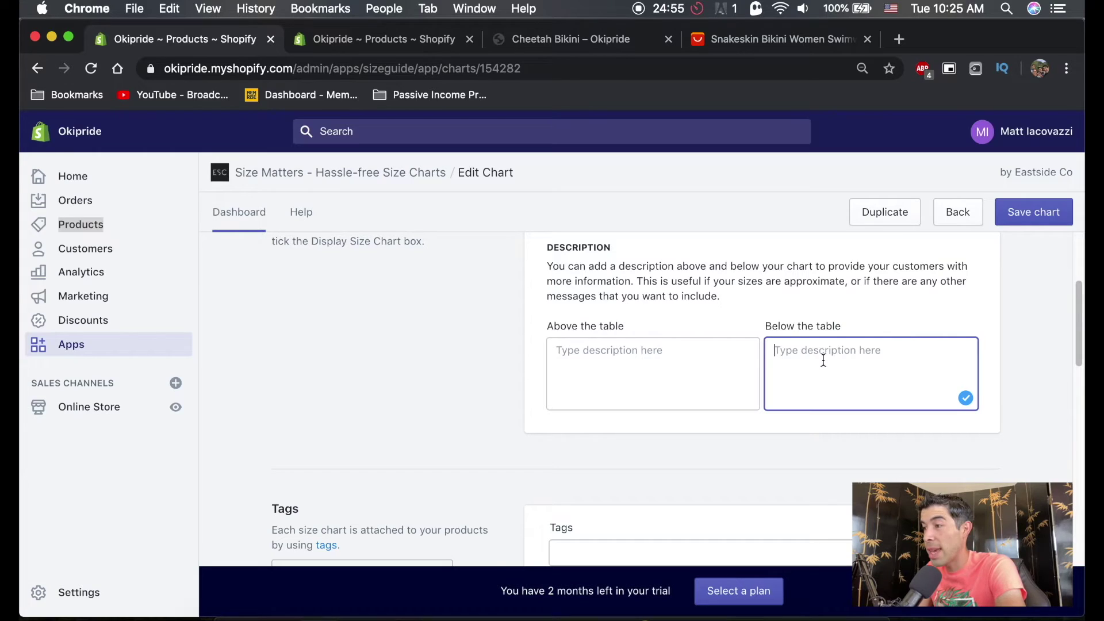
pyautogui.scroll(4, 829, 310)
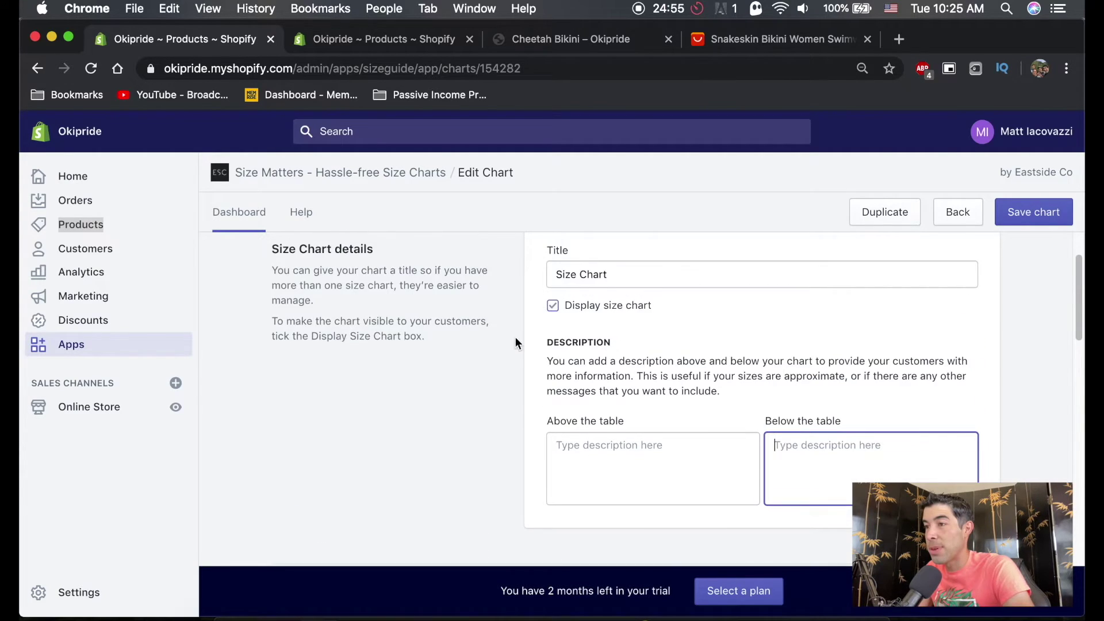
pyautogui.click(211, 227)
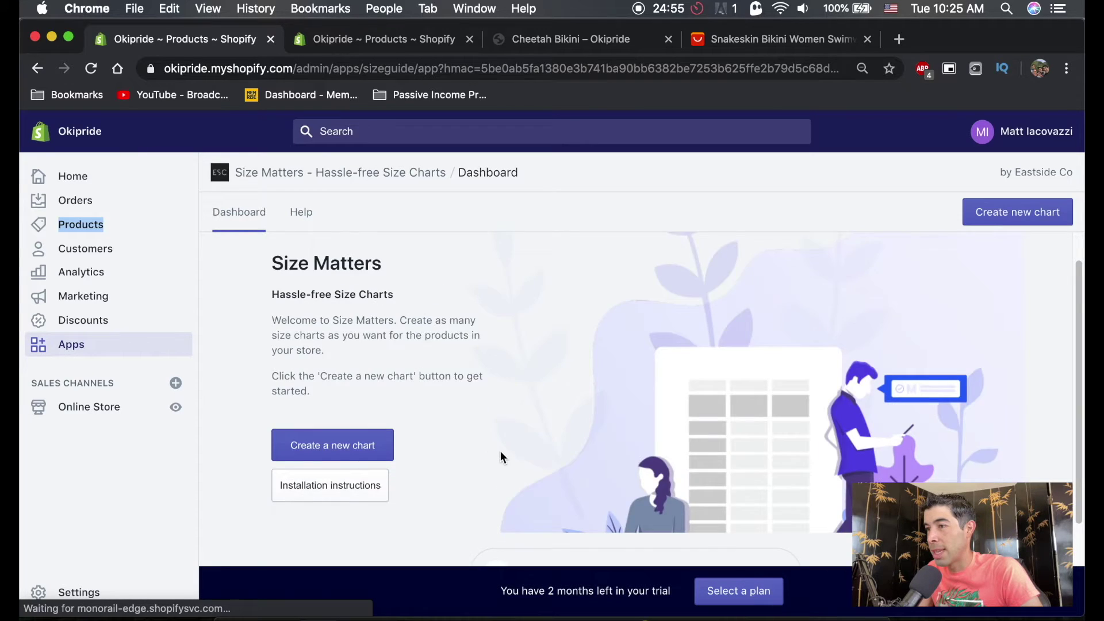
pyautogui.scroll(1, 606, 429)
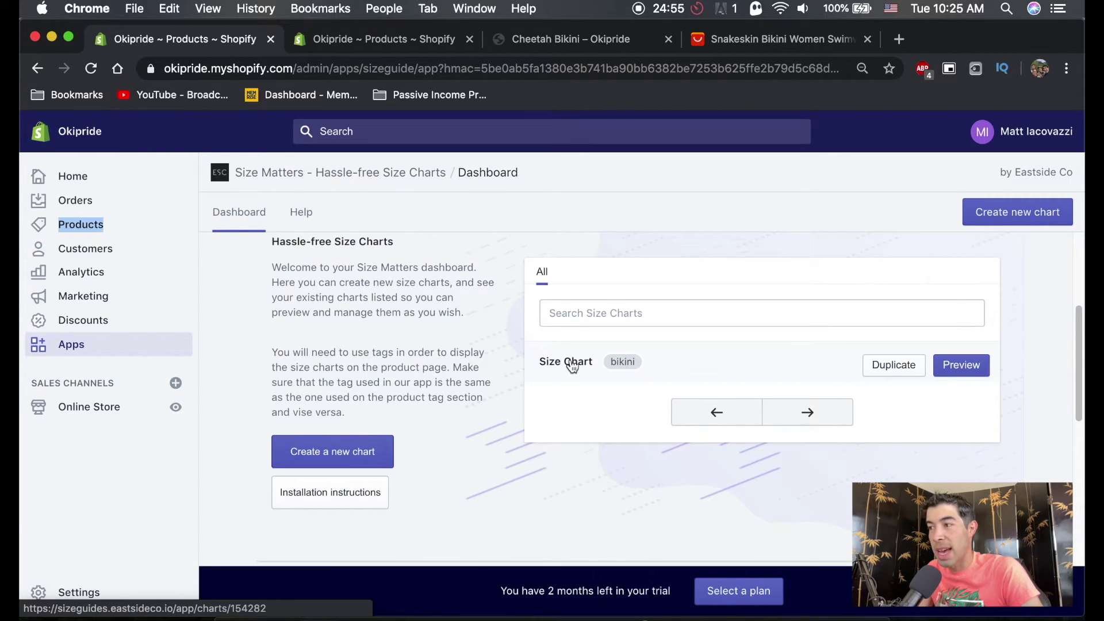
pyautogui.click(571, 365)
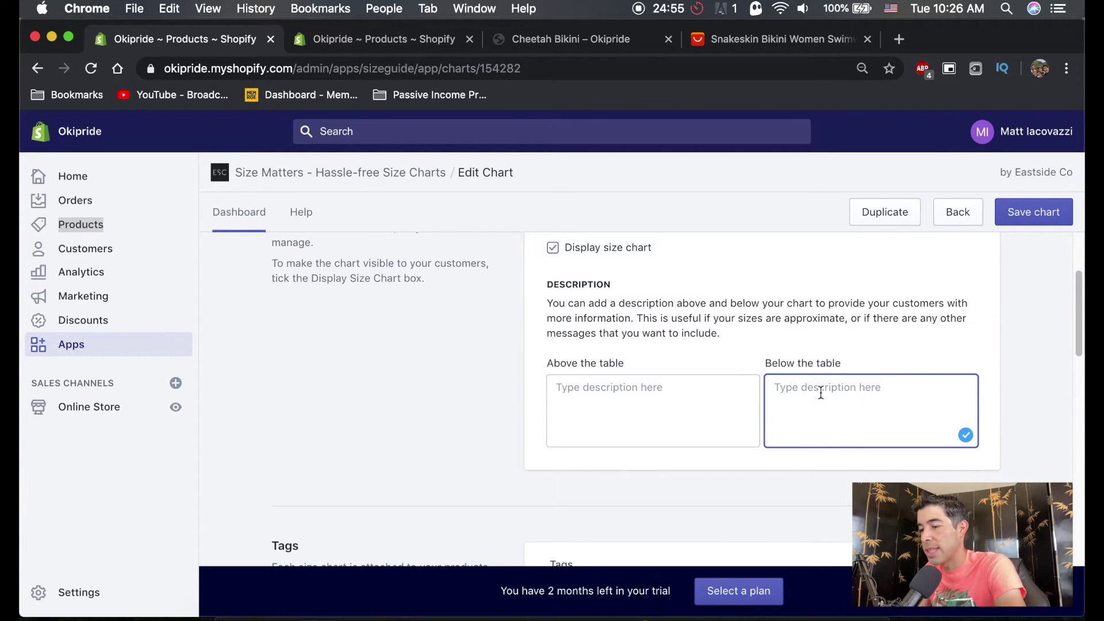
# Step: Paste the guarantee HTML below the table and replace the blank store-name underscores with 'Okipride'
pyautogui.press('super+v')
pyautogui.scroll(10, 897, 419)
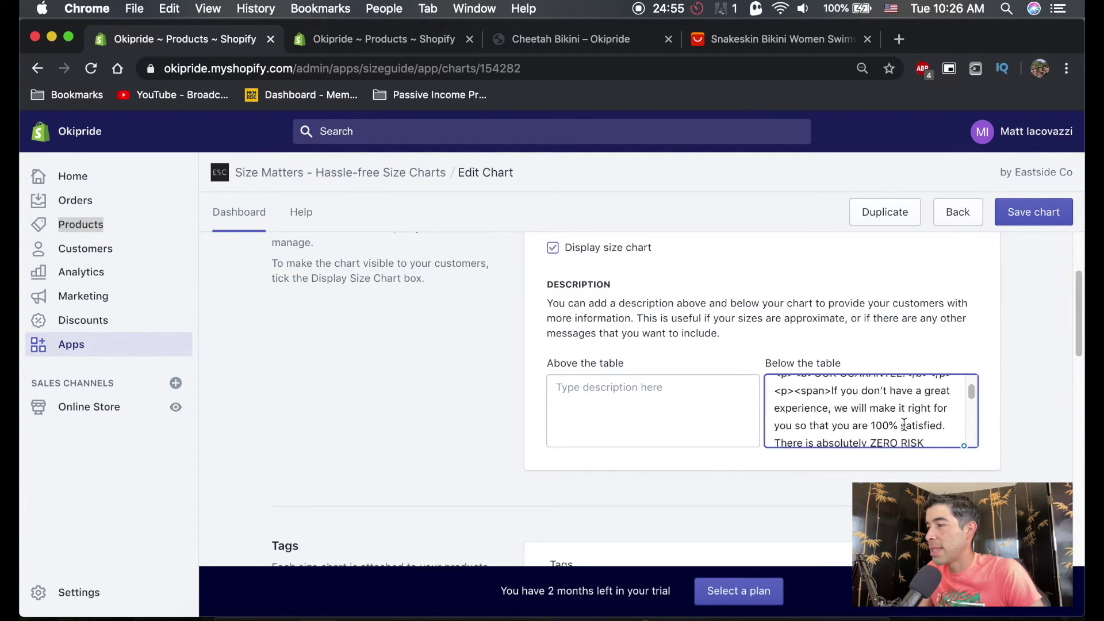
pyautogui.scroll(5, 904, 424)
pyautogui.scroll(-5, 1000, 448)
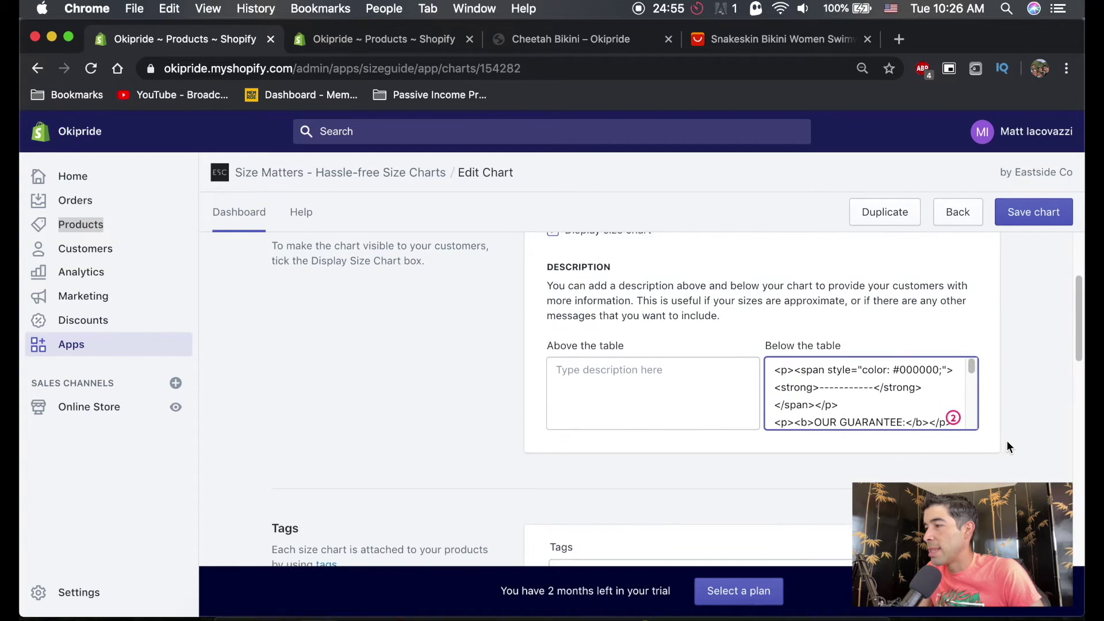
pyautogui.scroll(-6, 936, 394)
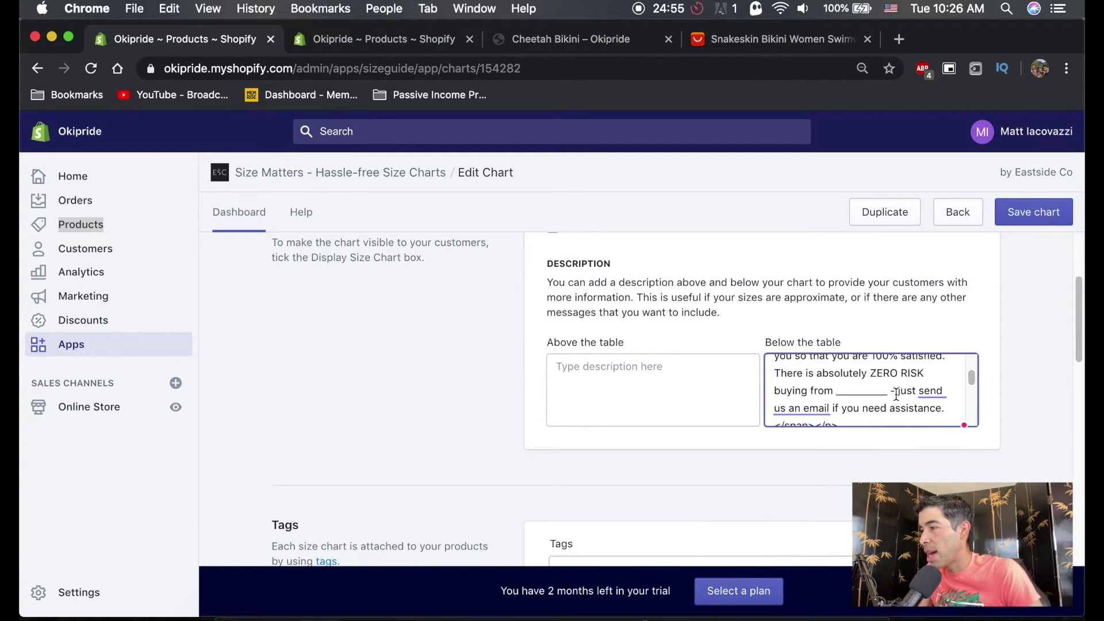
pyautogui.moveTo(893, 395); pyautogui.dragTo(833, 393)
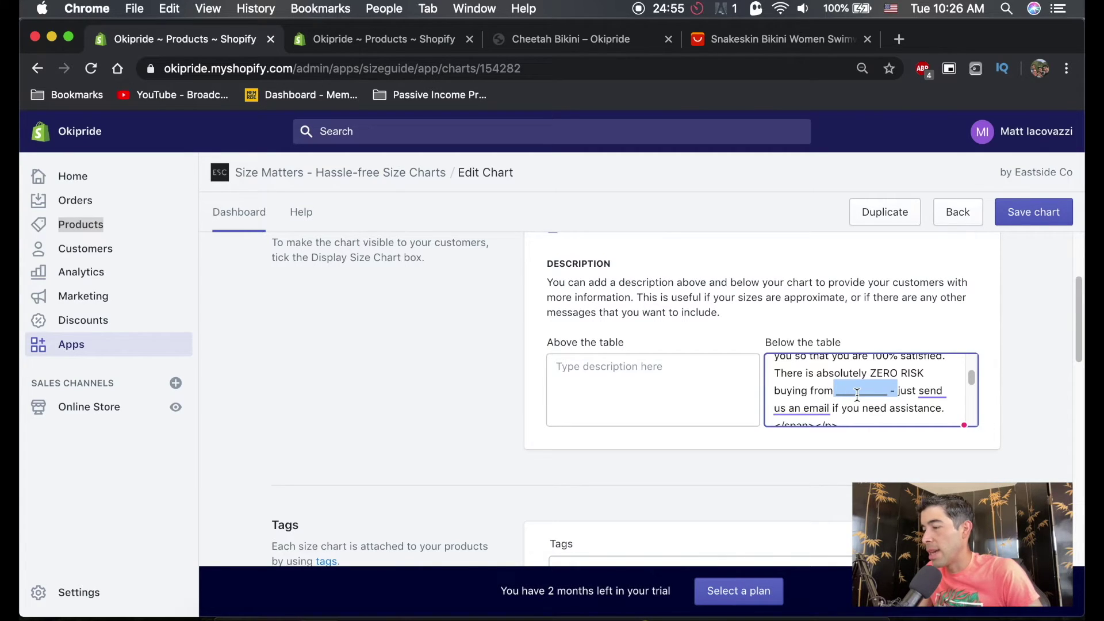
pyautogui.press('BackSpace')
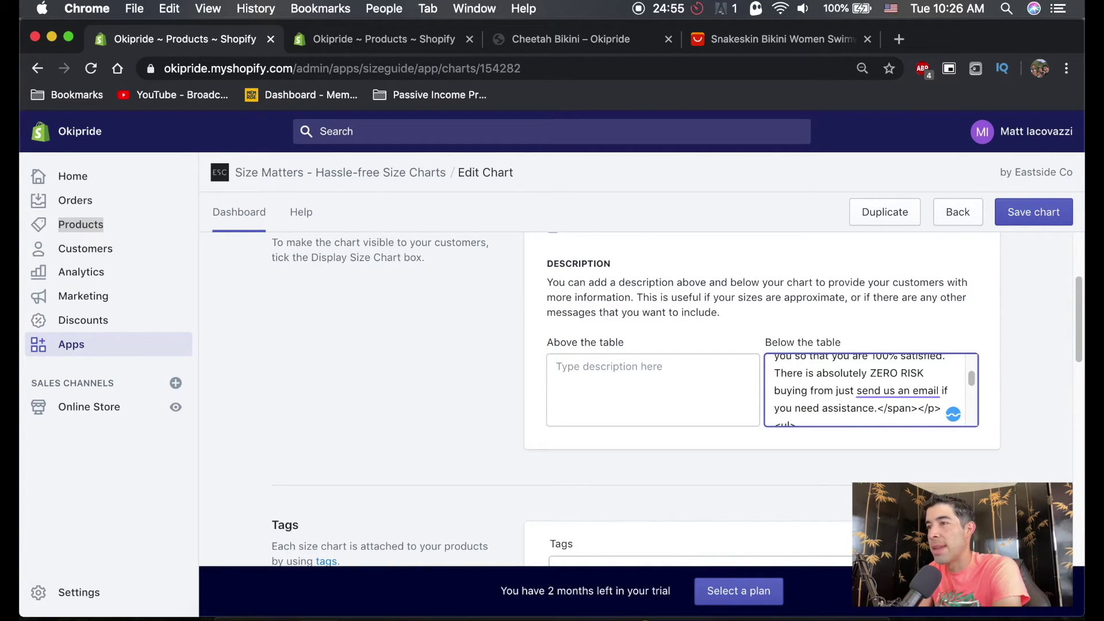
pyautogui.write('Oki')
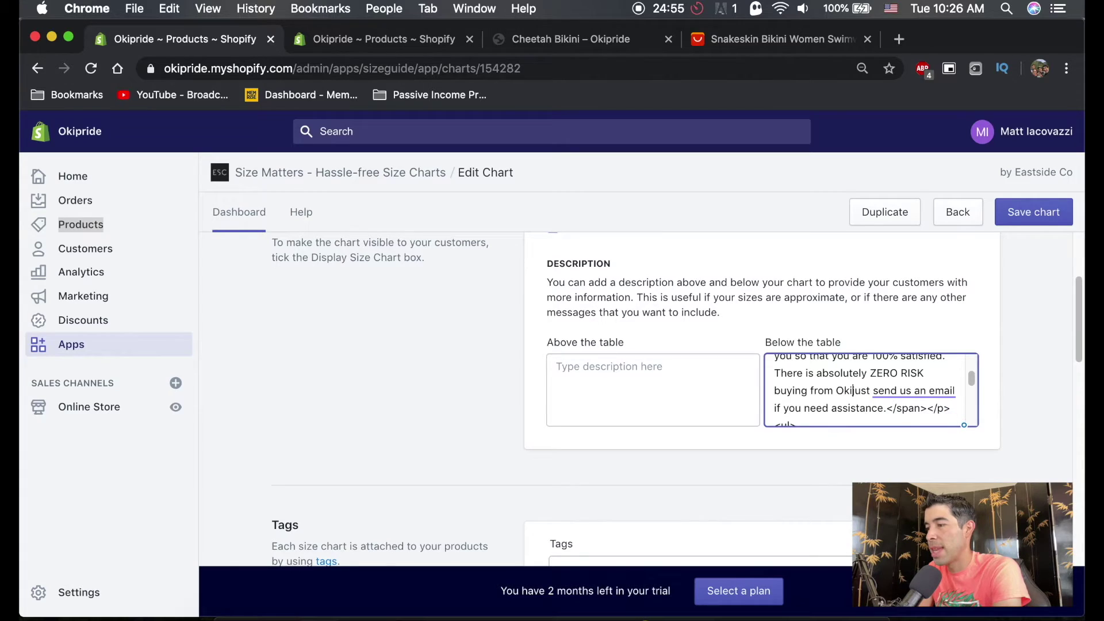
pyautogui.write('pride')
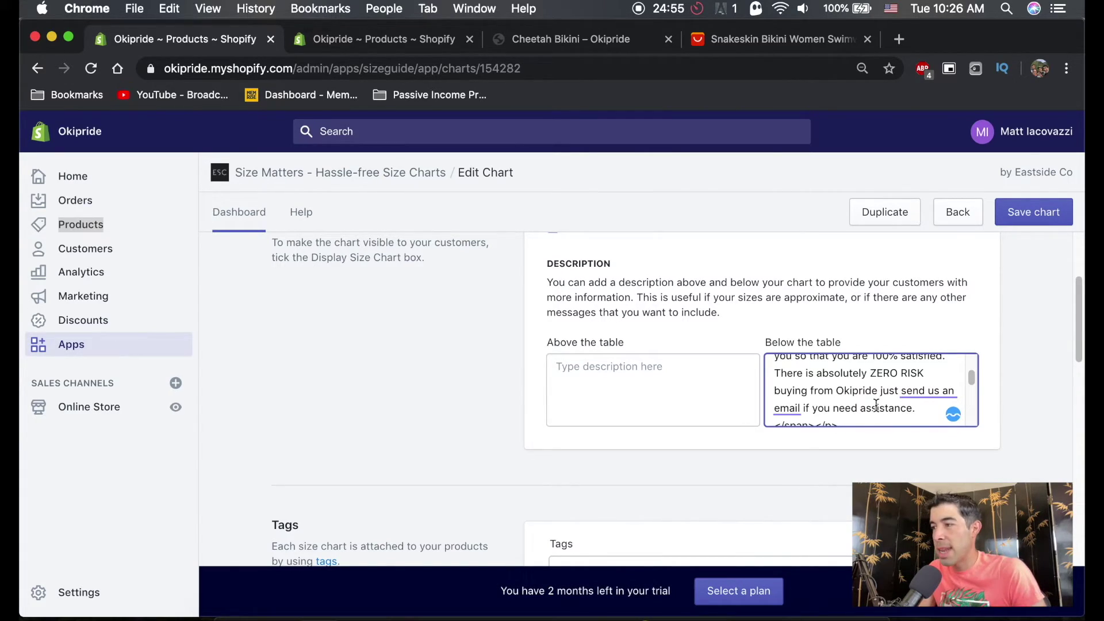
# Step: Review the pasted guarantee text and badge code, then save the chart
pyautogui.scroll(1, 843, 389)
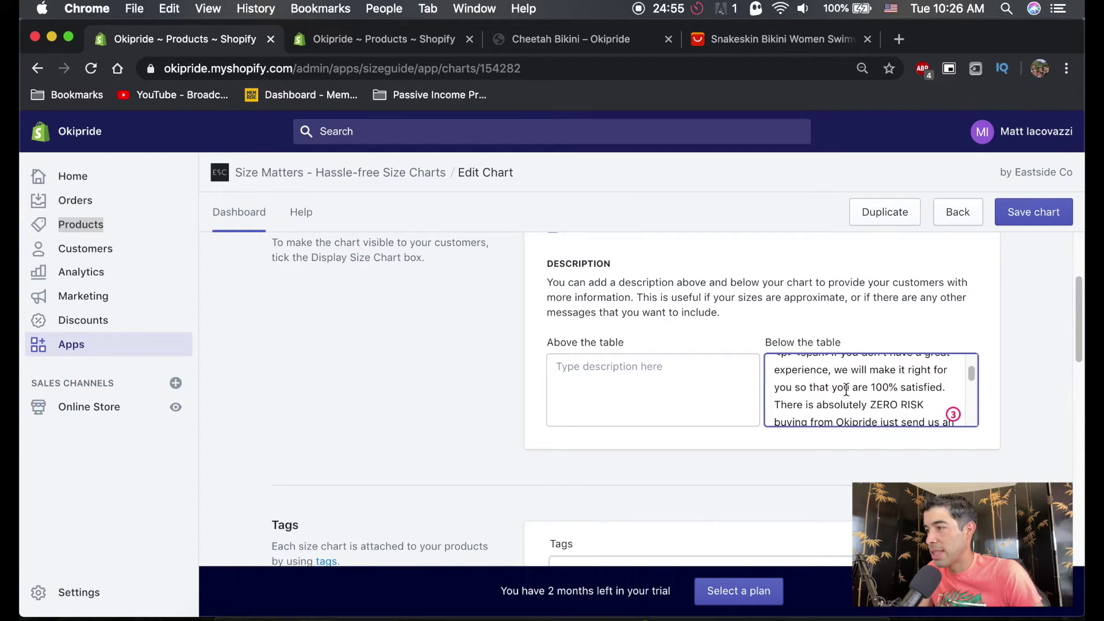
pyautogui.scroll(3, 845, 390)
pyautogui.scroll(-2, 851, 385)
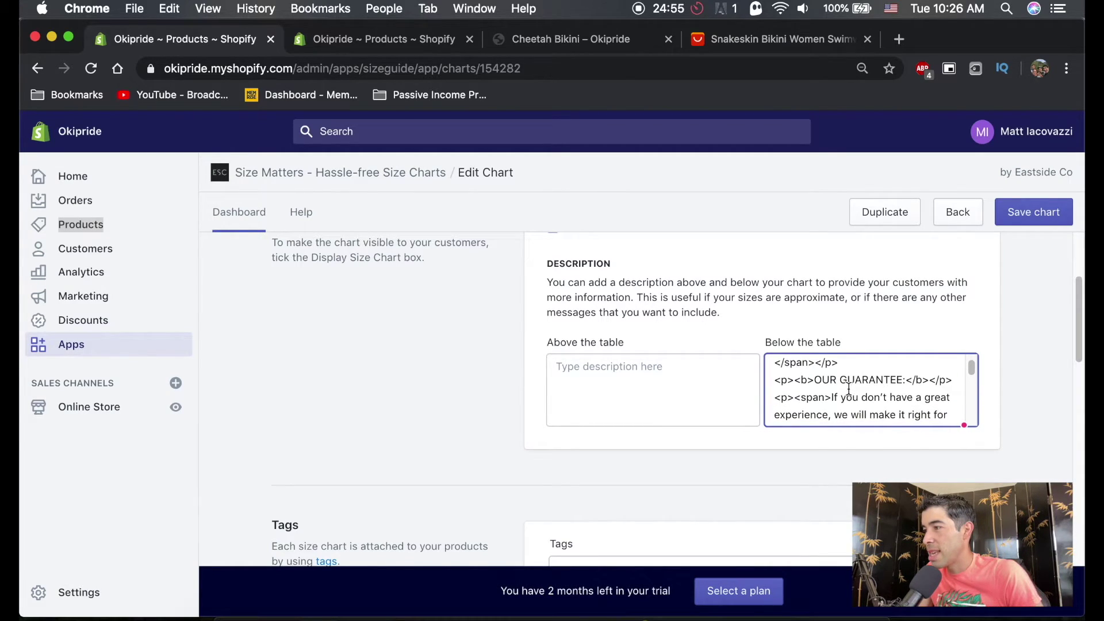
pyautogui.scroll(-1, 873, 390)
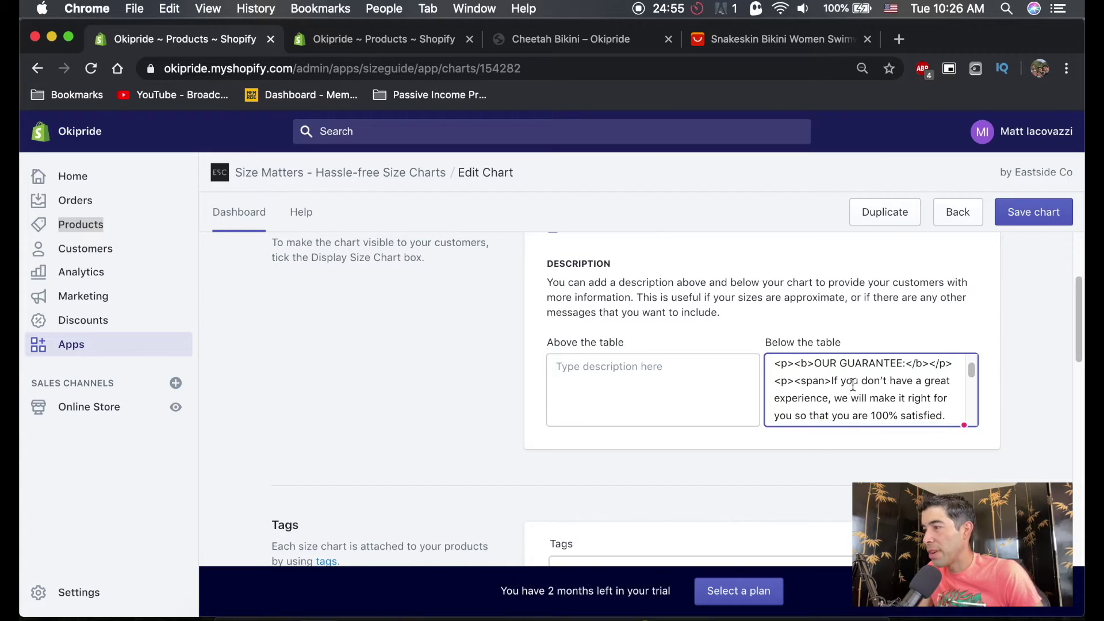
pyautogui.scroll(-2, 849, 390)
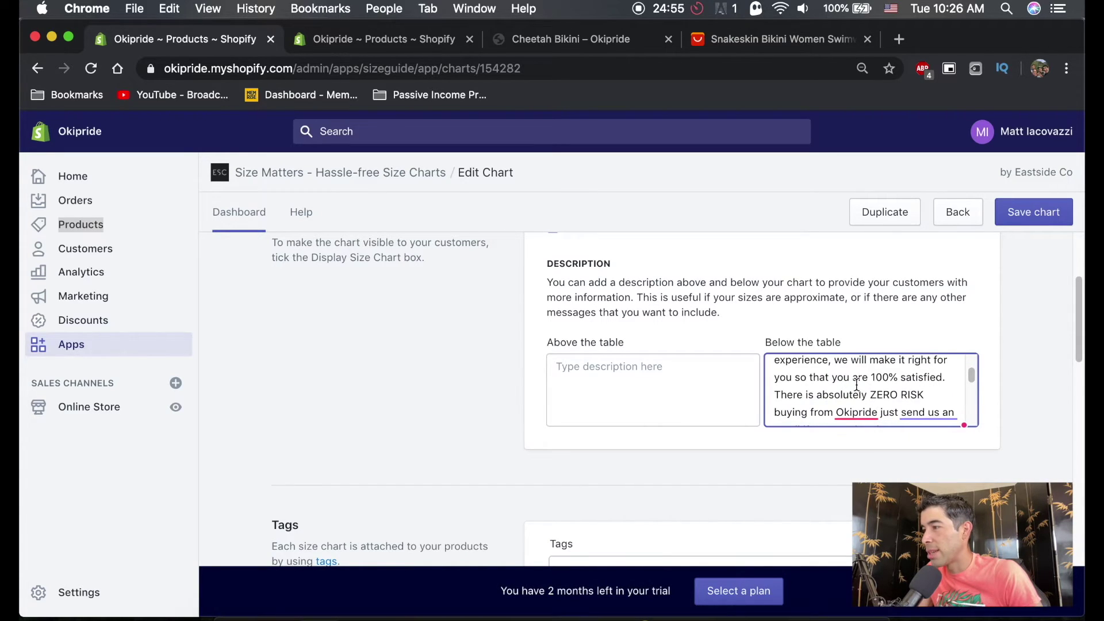
pyautogui.scroll(-1, 919, 388)
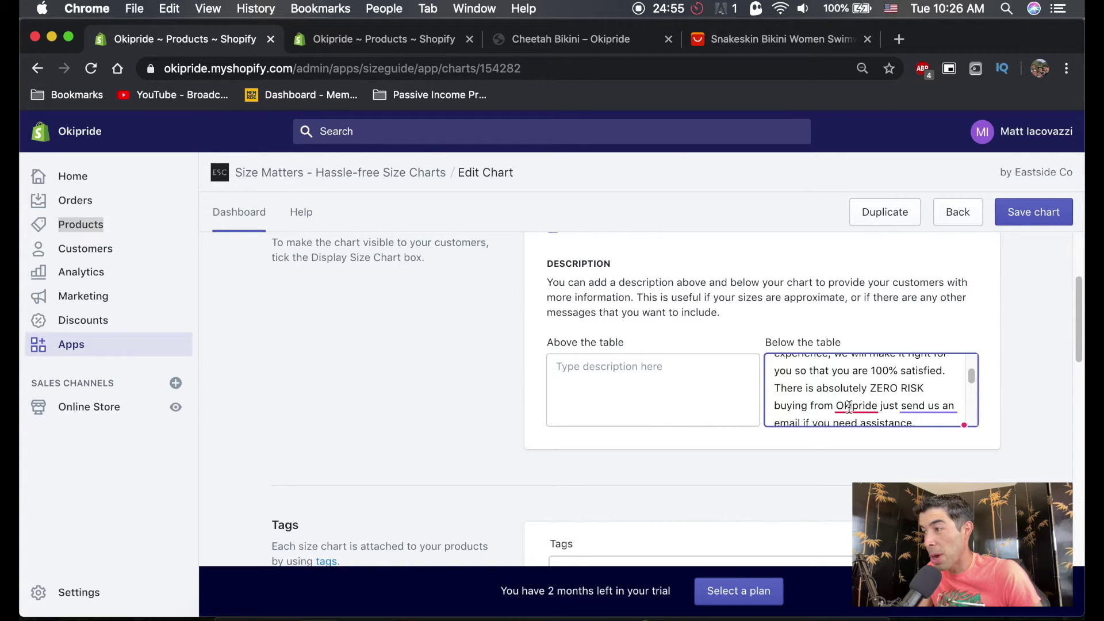
pyautogui.scroll(-1, 845, 402)
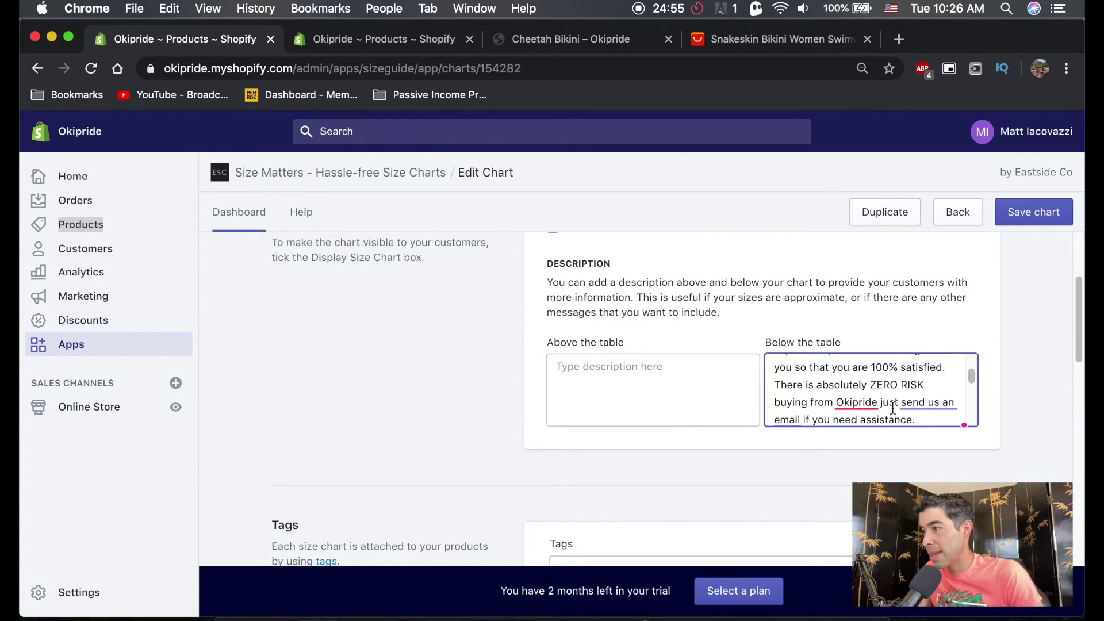
pyautogui.scroll(-3, 831, 395)
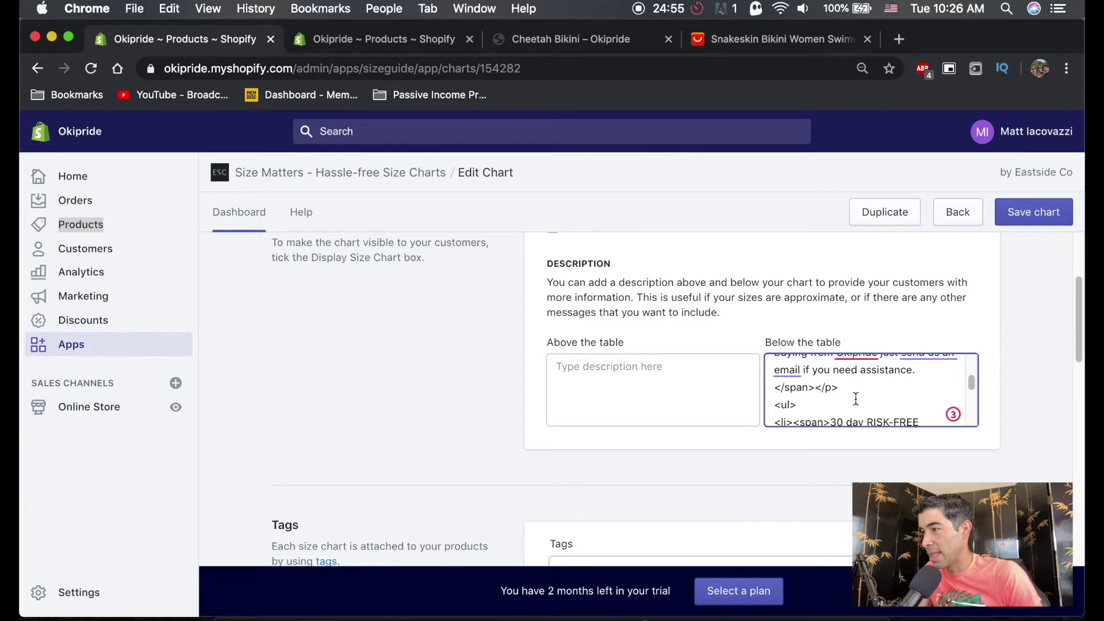
pyautogui.scroll(-4, 825, 384)
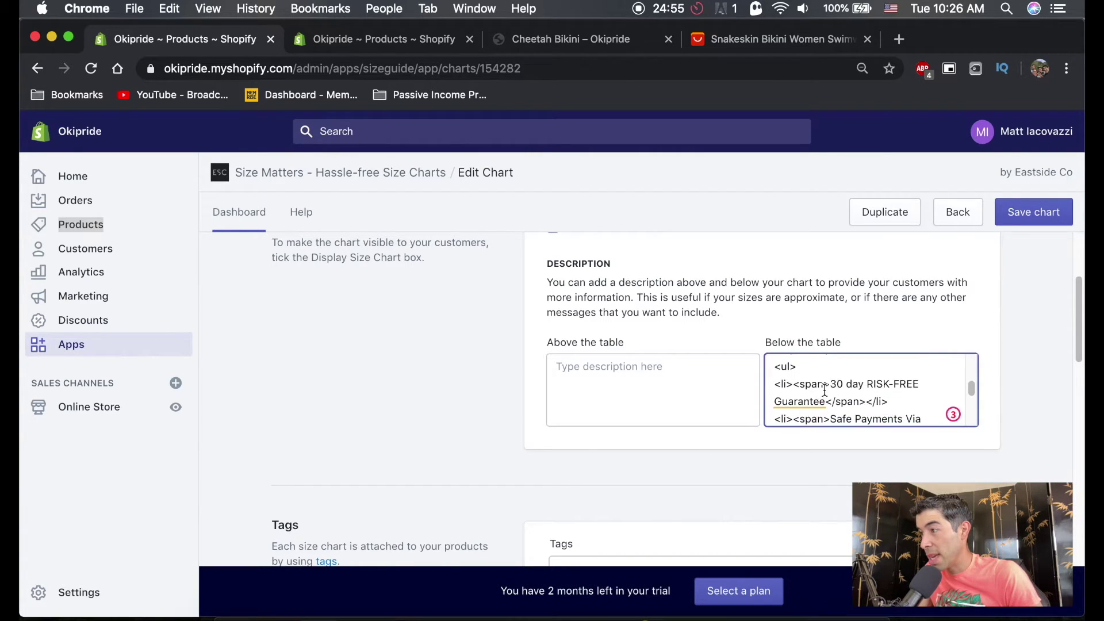
pyautogui.scroll(-10, 860, 388)
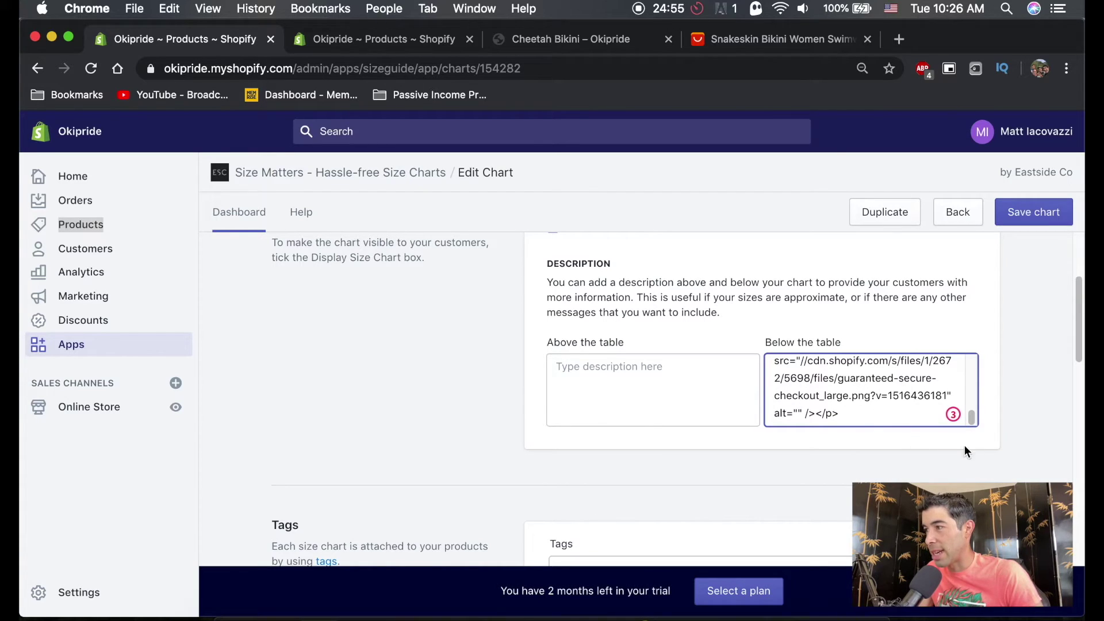
pyautogui.click(1057, 213)
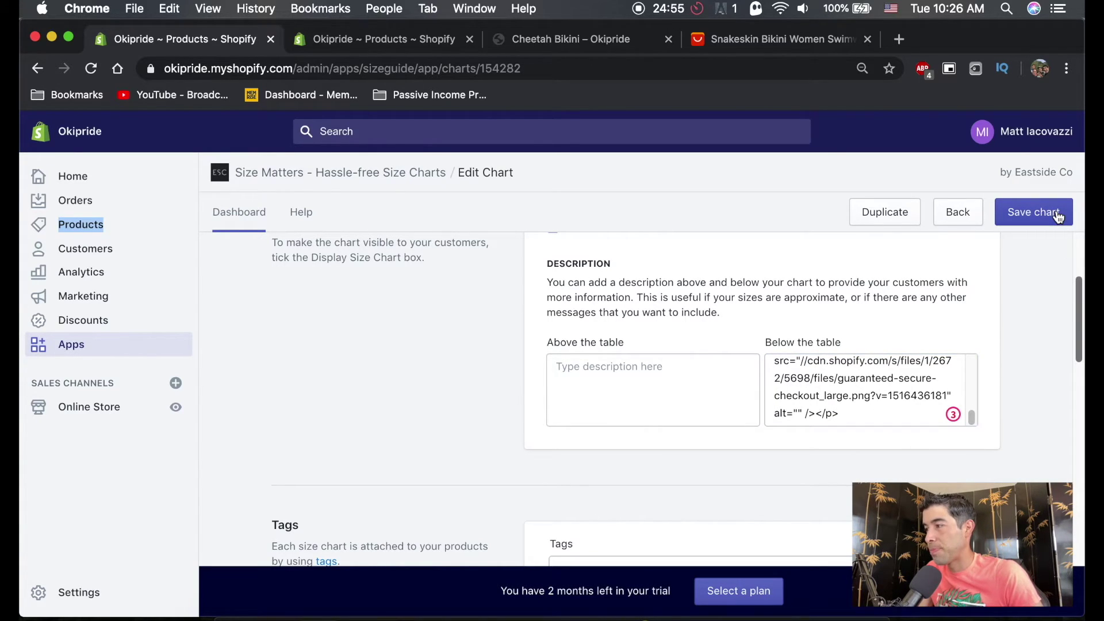
# Step: Reload the Cheetah Bikini product preview to pick up the updated size chart
pyautogui.click(580, 38)
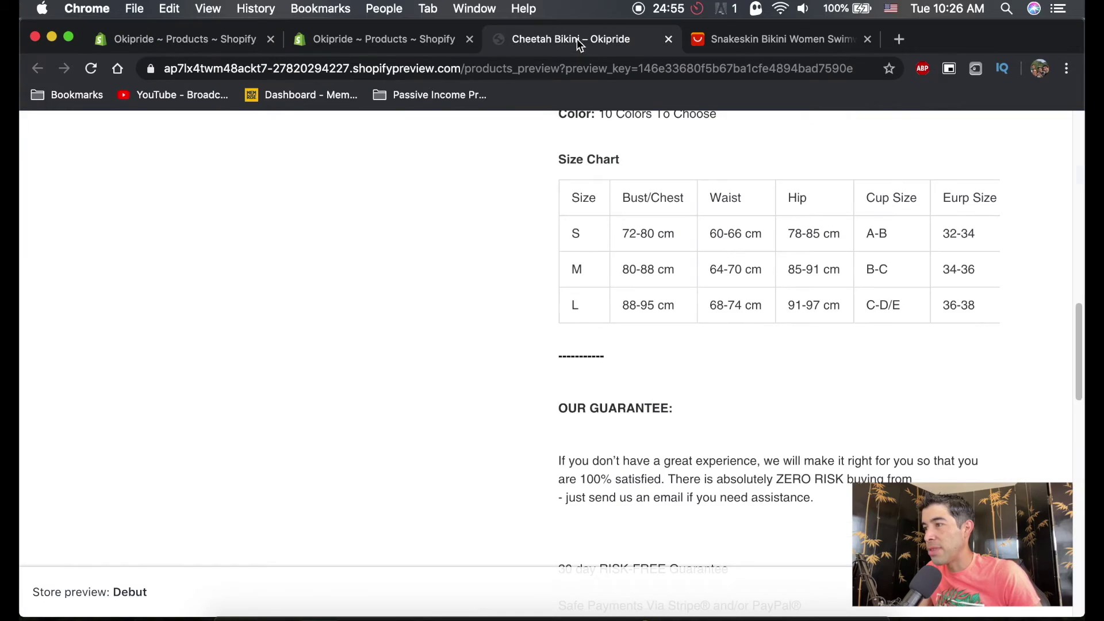
pyautogui.scroll(10, 410, 244)
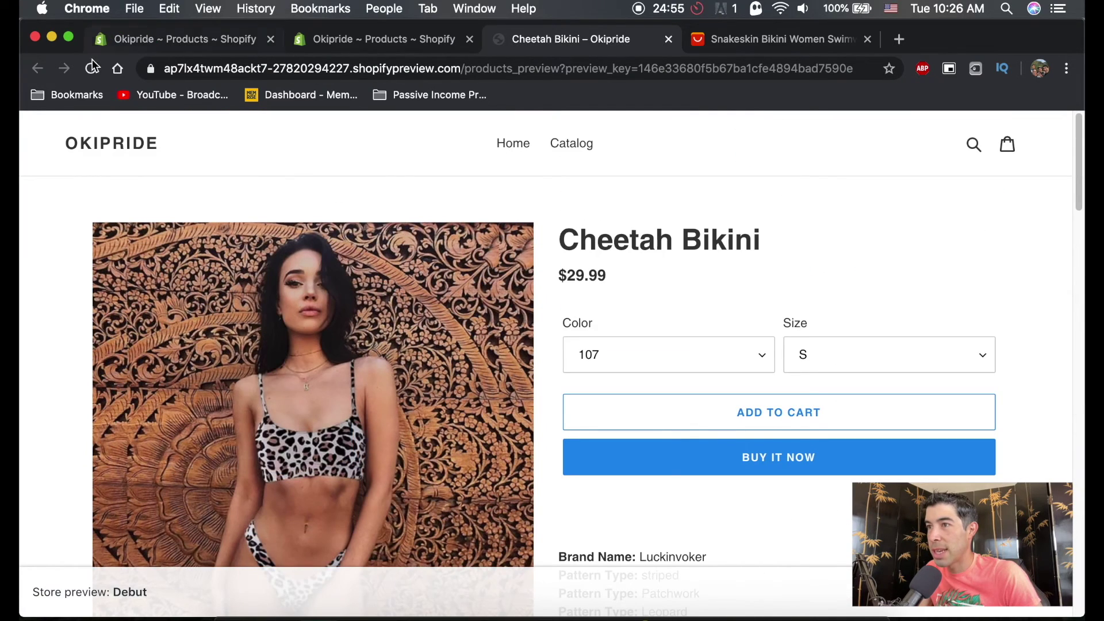
pyautogui.click(90, 69)
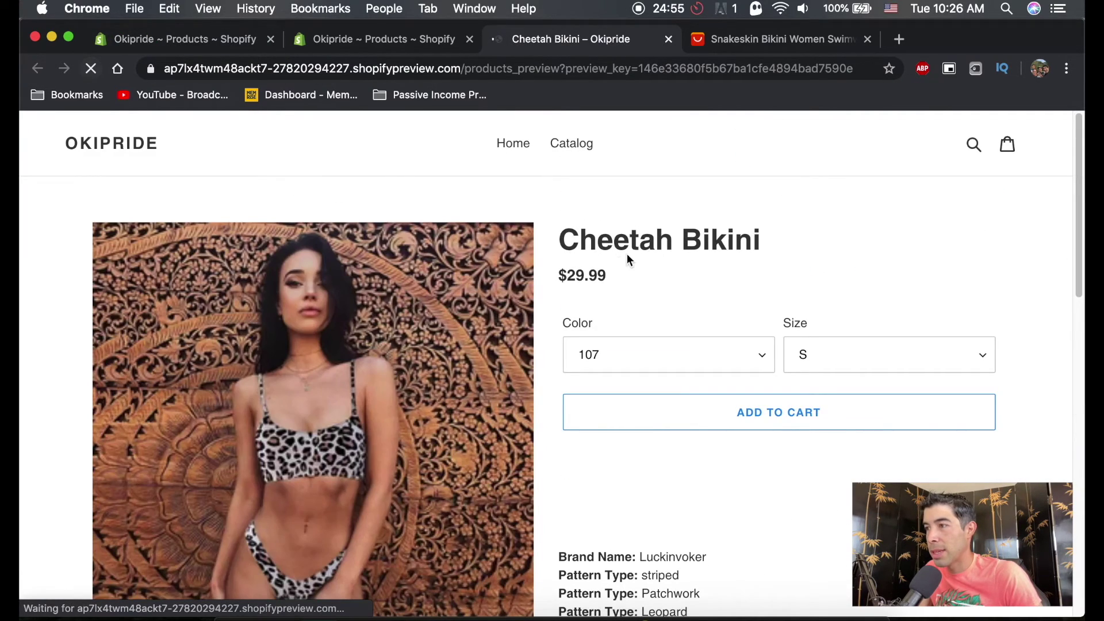
pyautogui.scroll(-4, 654, 253)
pyautogui.scroll(-14, 718, 316)
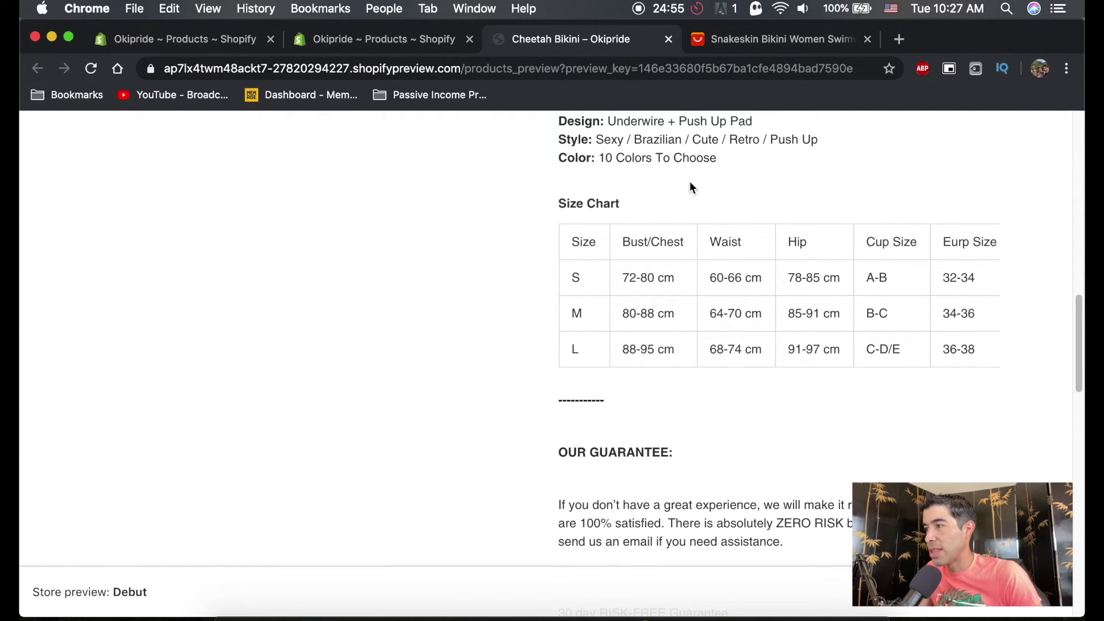
# Step: Confirm the guarantee note and secure-checkout badge appear, then return to the Size Matters dashboard
pyautogui.scroll(-5, 685, 369)
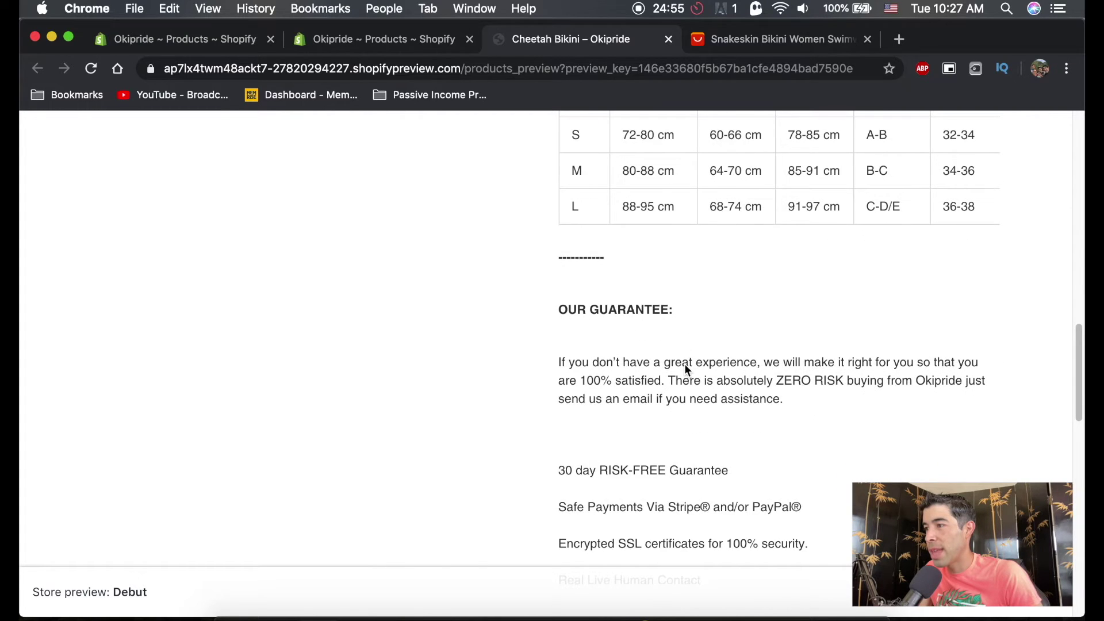
pyautogui.scroll(-2, 686, 368)
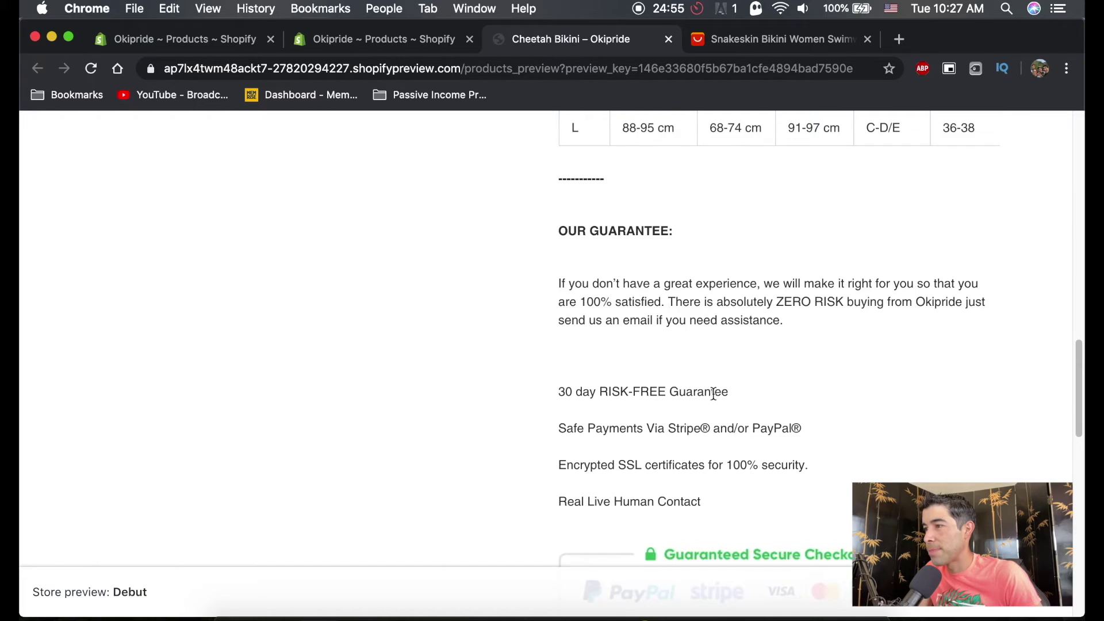
pyautogui.scroll(-3, 713, 393)
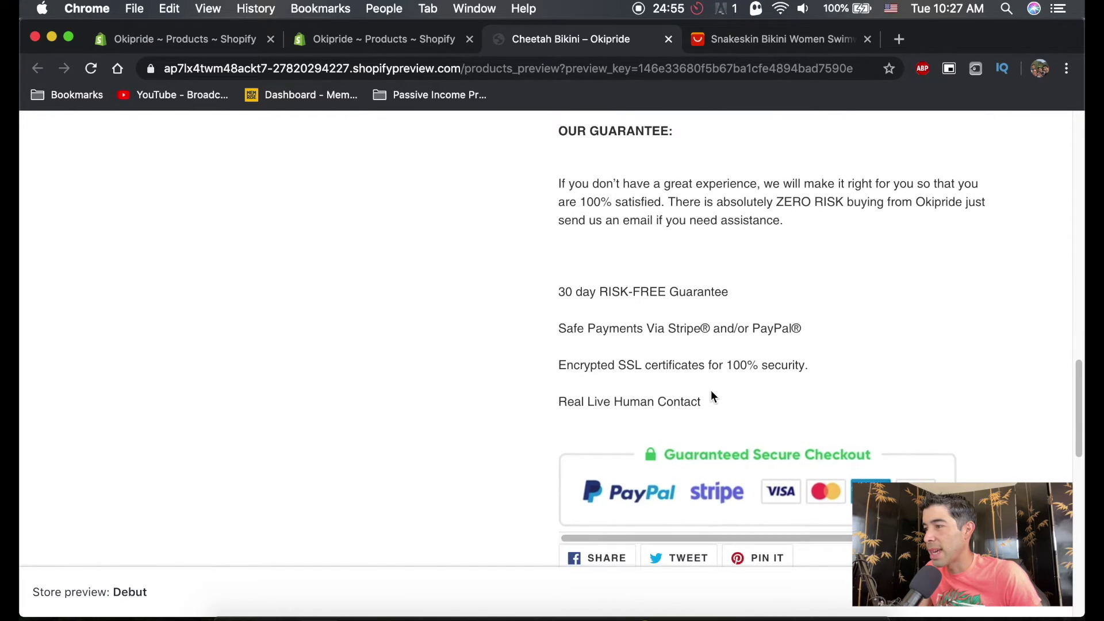
pyautogui.scroll(-1, 711, 402)
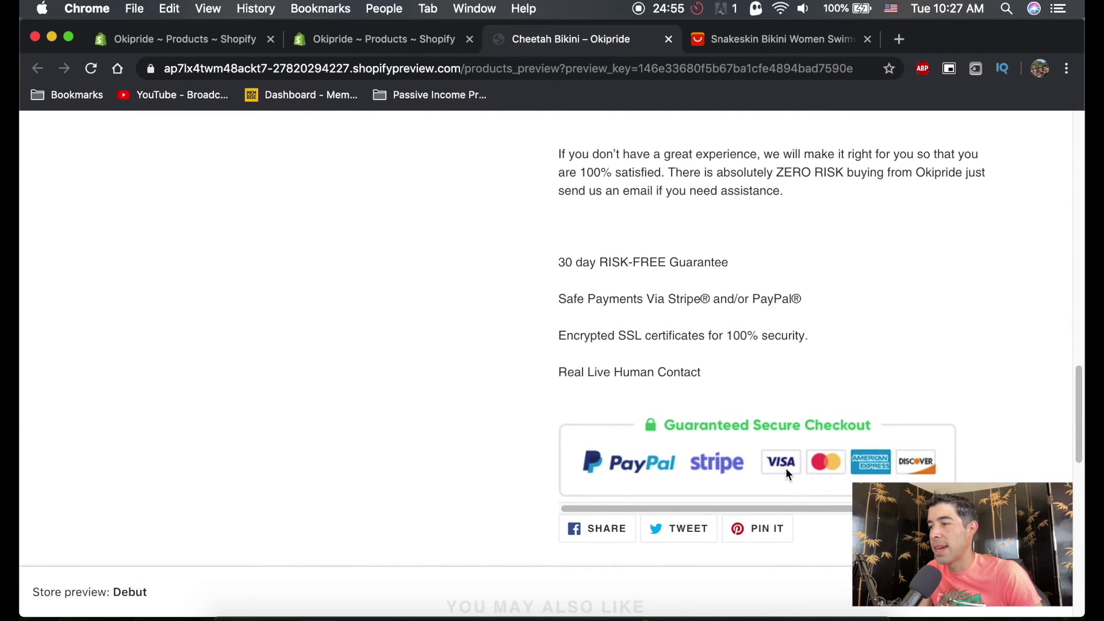
pyautogui.scroll(-1, 785, 467)
pyautogui.scroll(4, 789, 373)
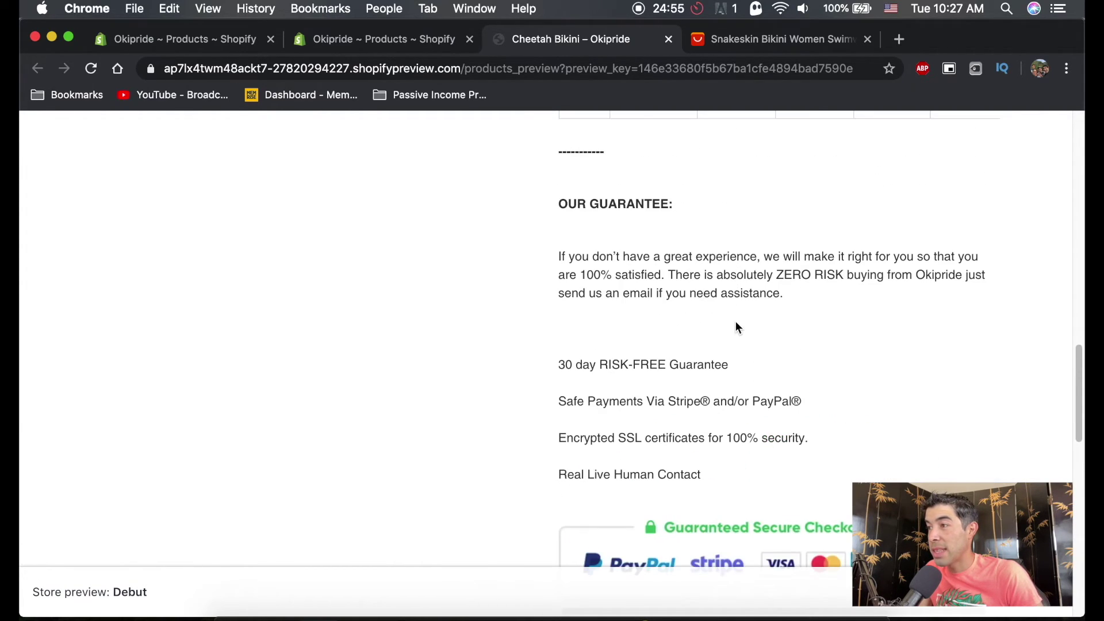
pyautogui.scroll(-1, 679, 344)
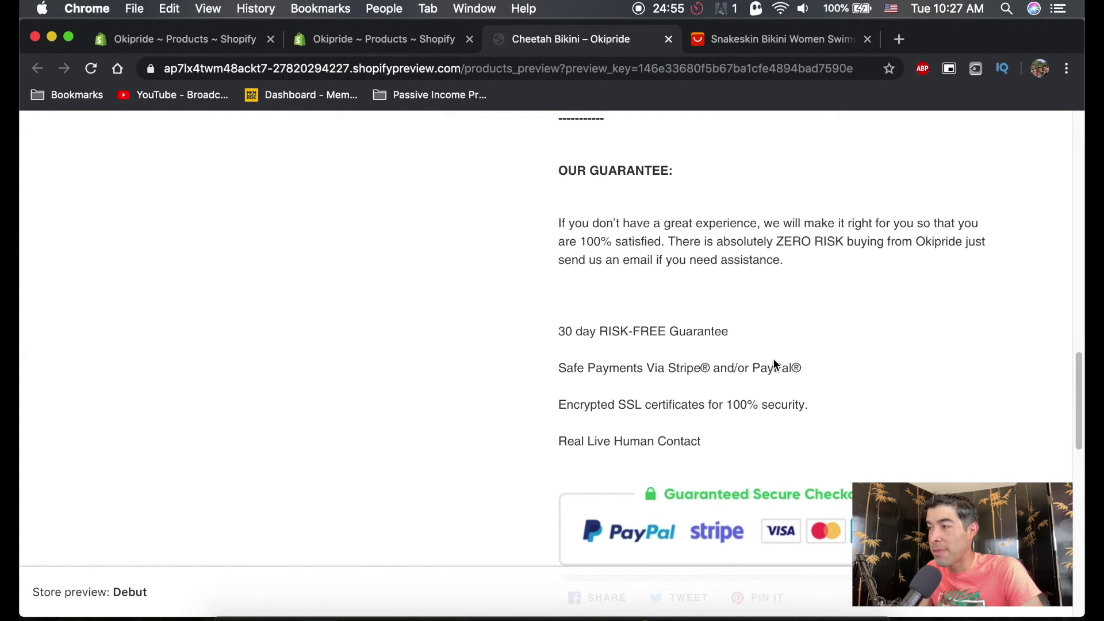
pyautogui.scroll(-3, 785, 368)
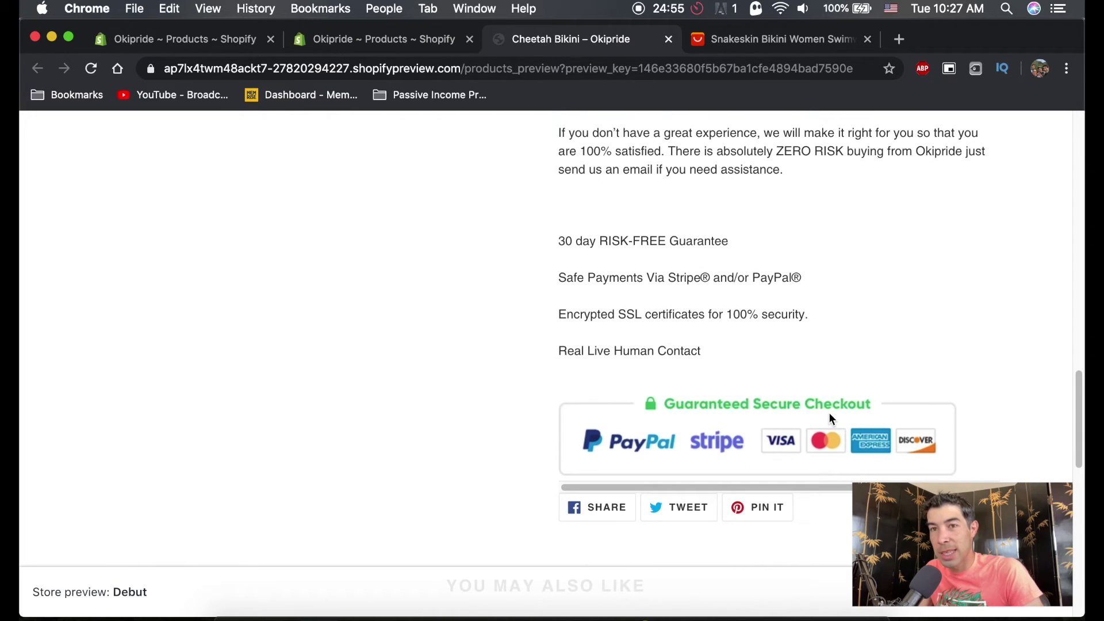
pyautogui.scroll(2, 788, 379)
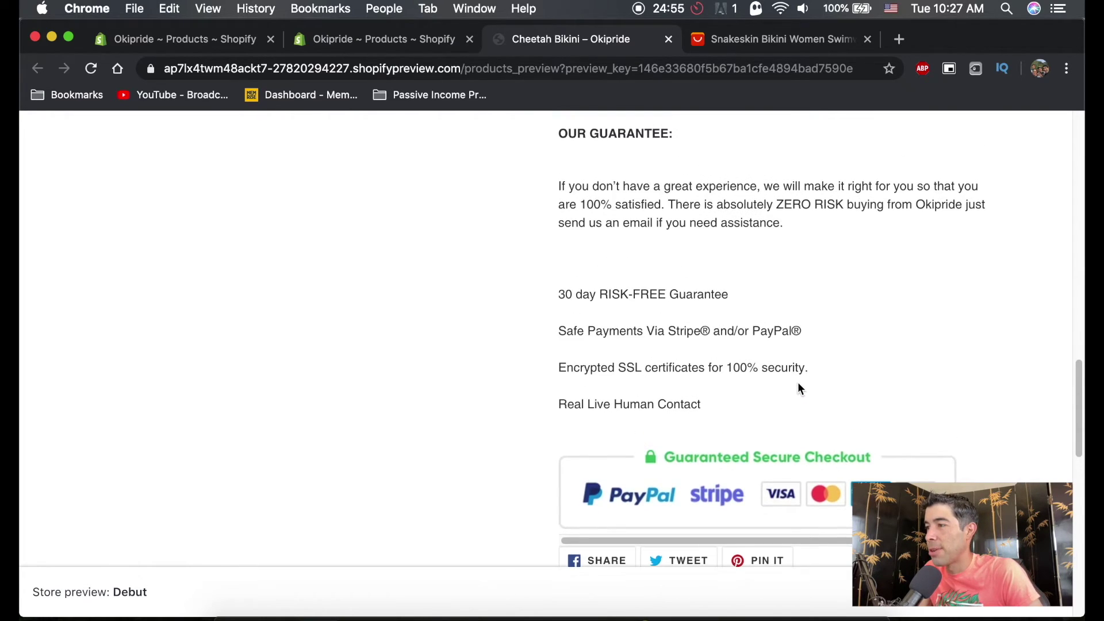
pyautogui.hotkey('ctrl', 'shift', 'Tab')
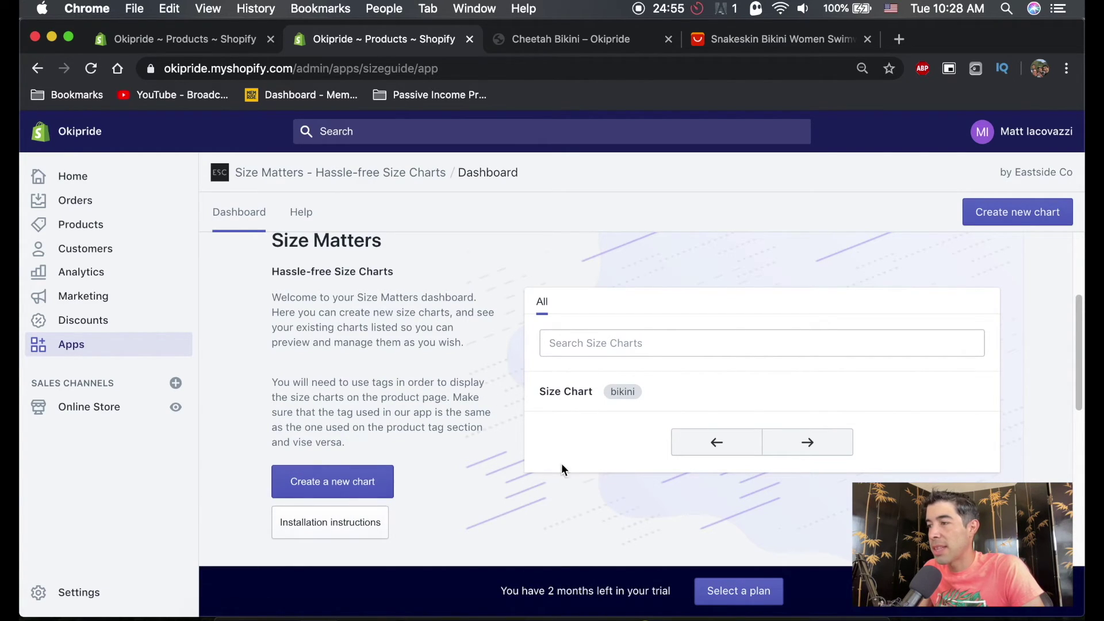
# Step: Duplicate the bikini Size Chart, look over the copy's Edit Chart page, and go back
pyautogui.moveTo(665, 388)
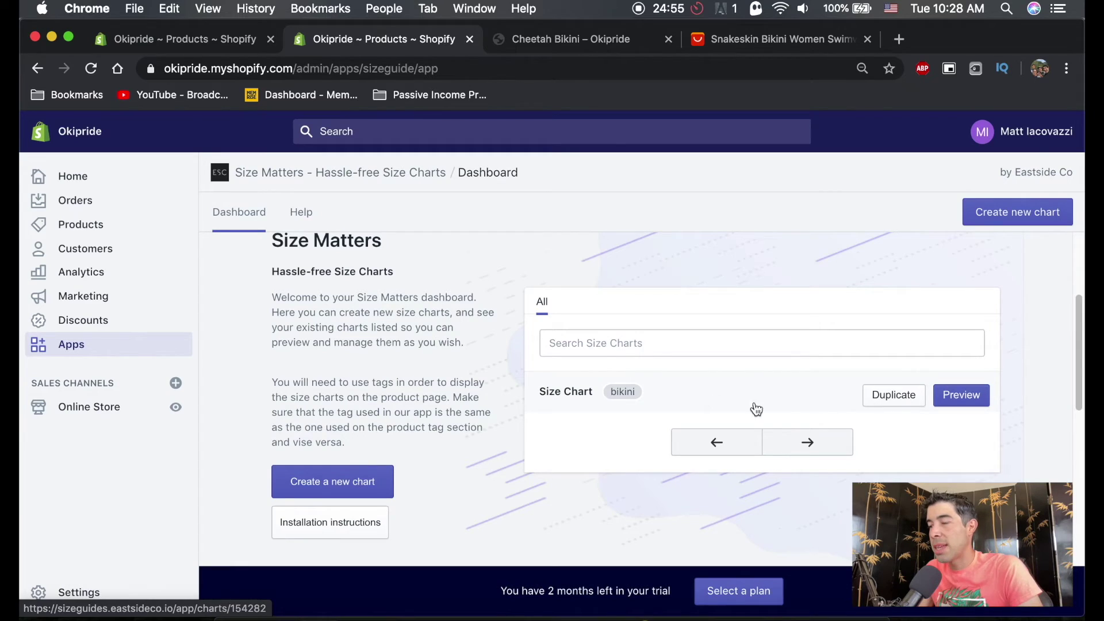
pyautogui.click(882, 403)
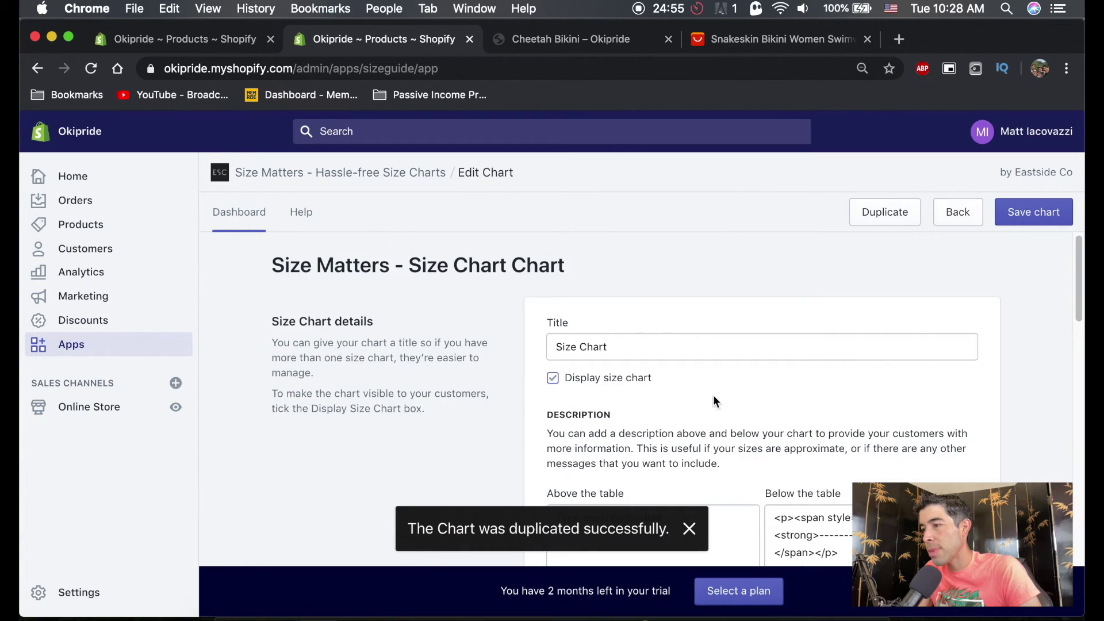
pyautogui.scroll(-3, 713, 395)
pyautogui.scroll(-5, 725, 388)
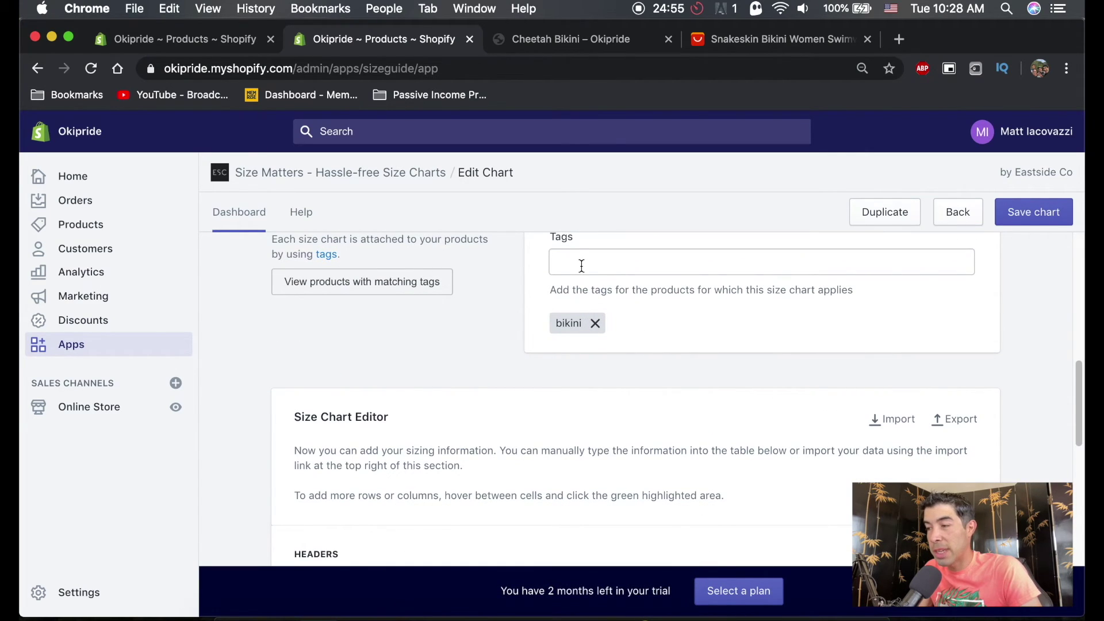
pyautogui.scroll(-5, 607, 292)
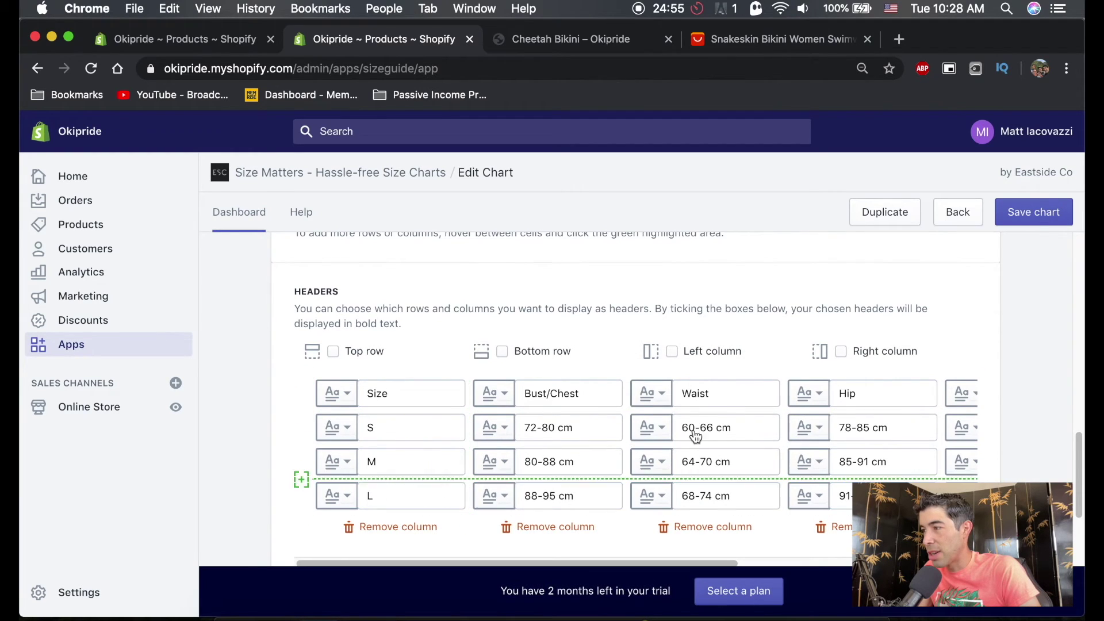
pyautogui.click(959, 211)
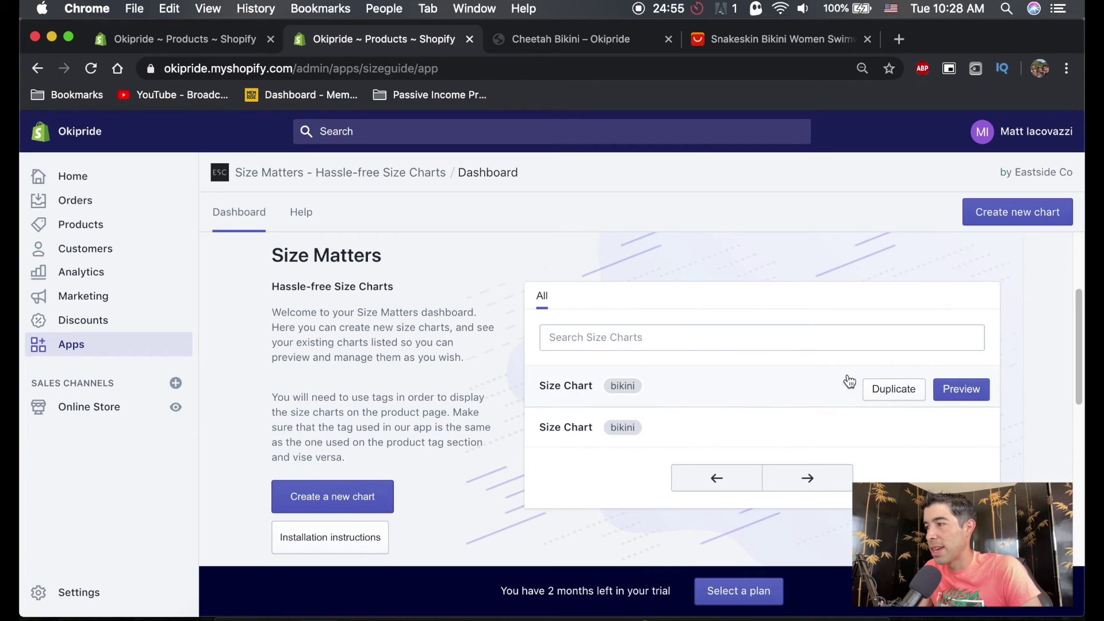